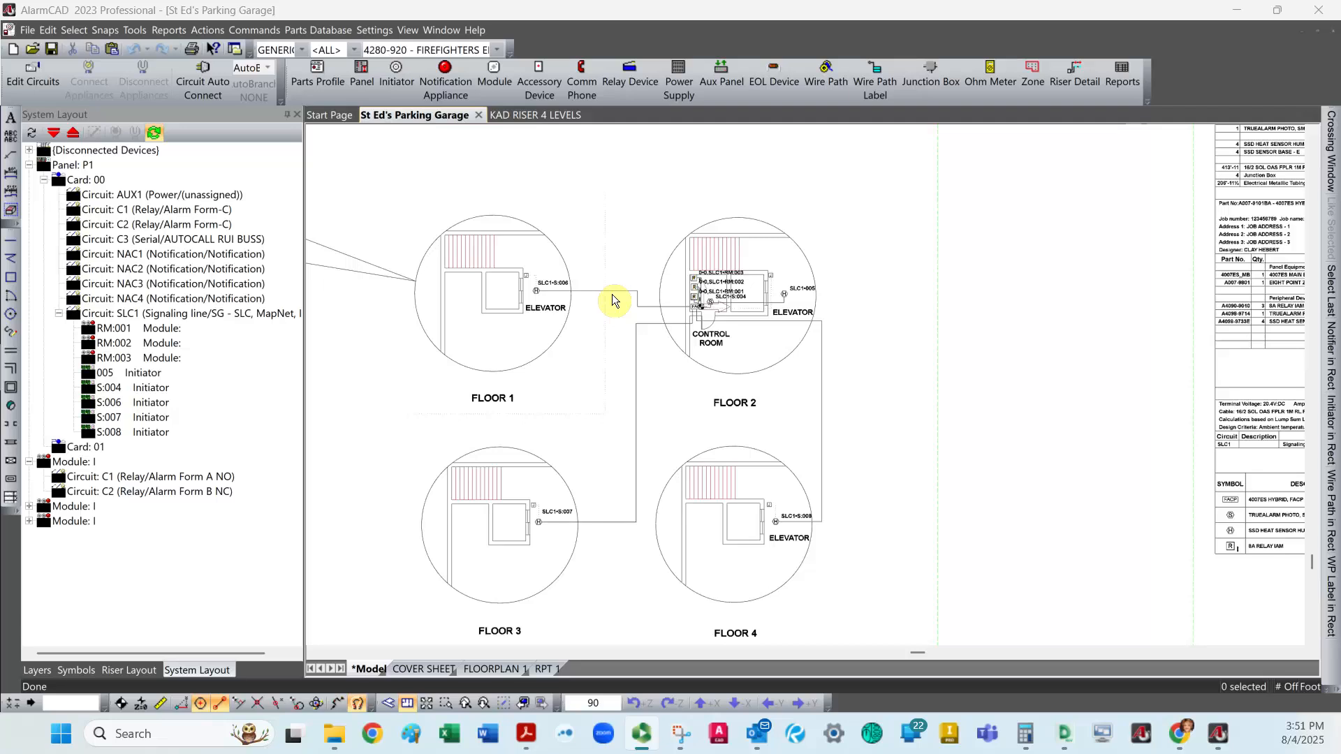
Assign the three wire paths linking the Floor 1, 3 and 4 circles to the Floor 2 control room to the FLOOR CONNECTION WIRE layer.
{"action": "left_click", "coordinate": [636, 369]}
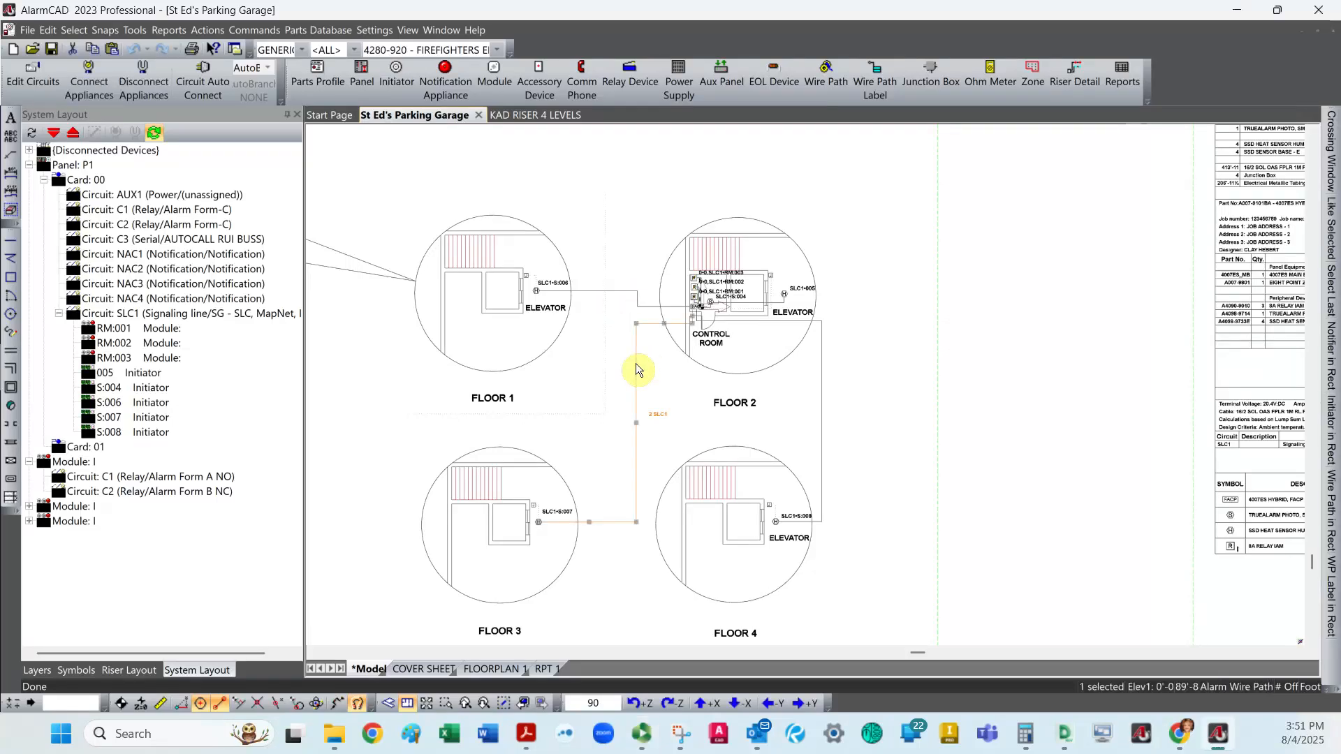
{"action": "left_click", "coordinate": [628, 293]}
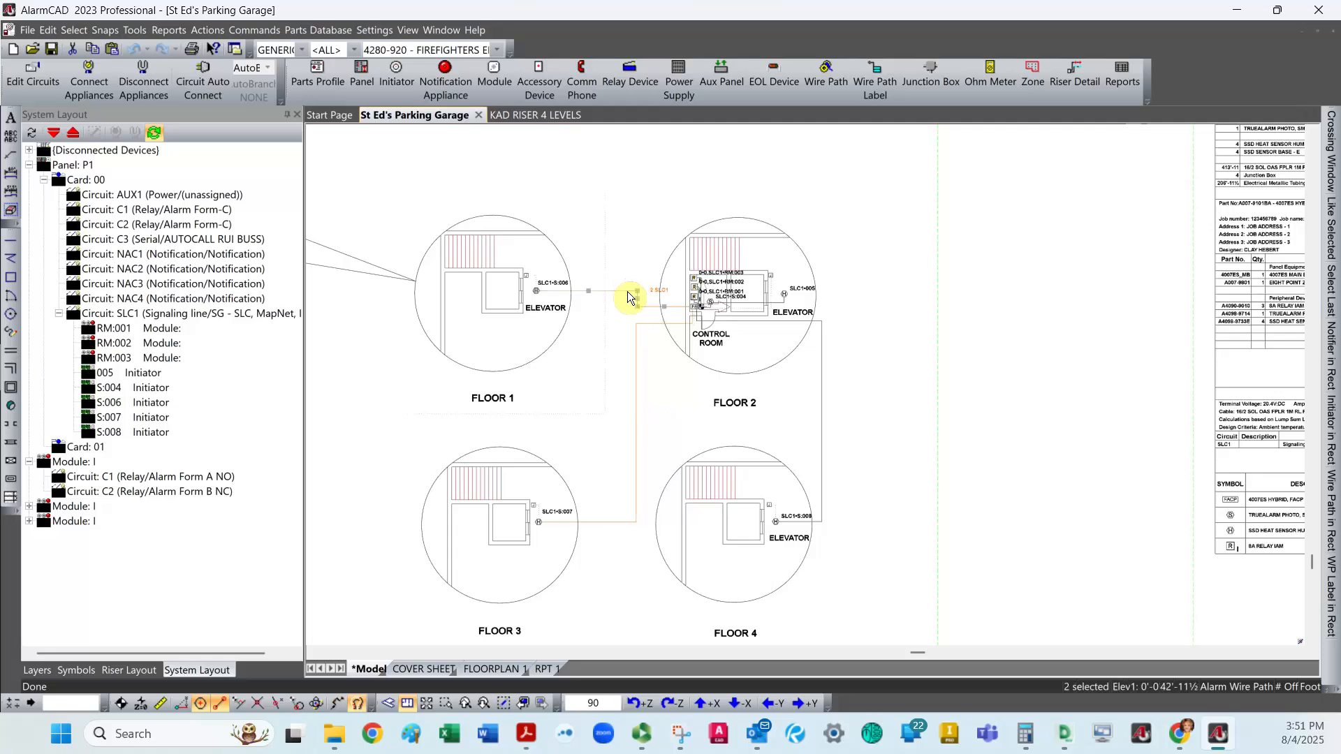
{"action": "left_click", "coordinate": [821, 408]}
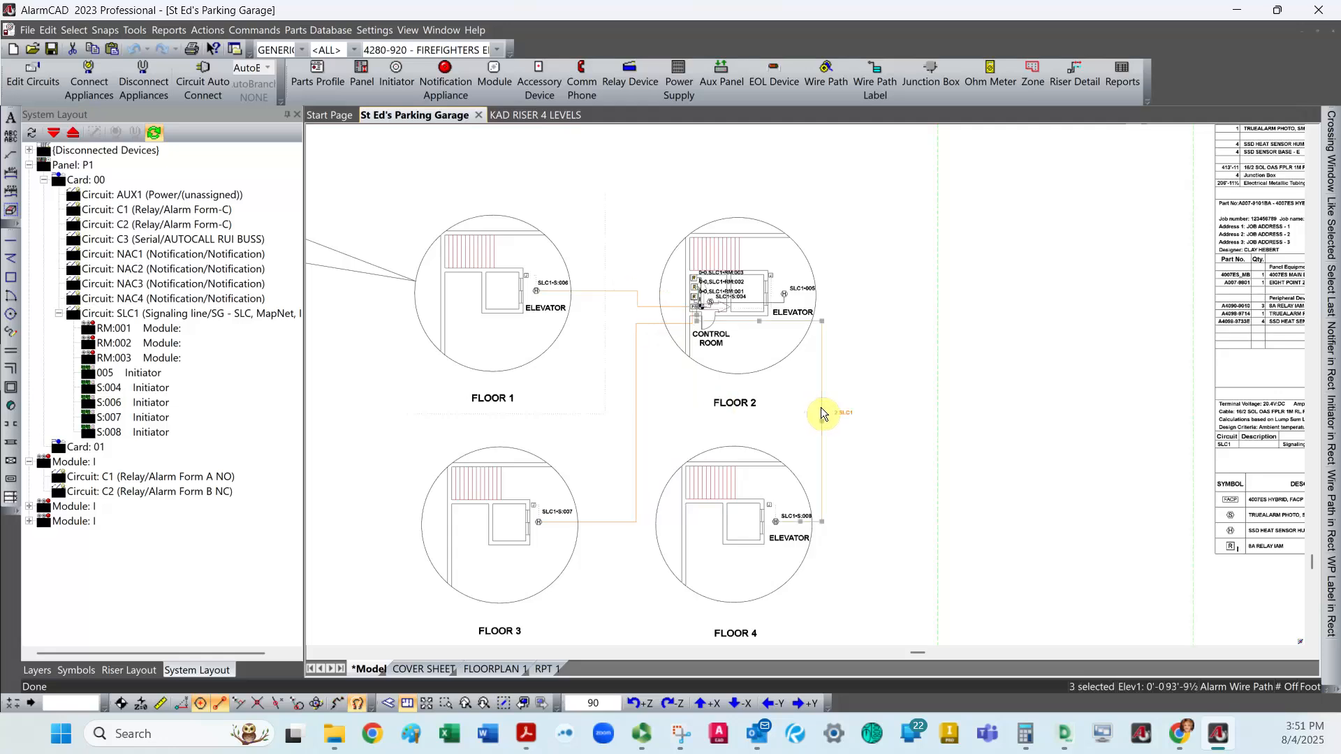
{"action": "left_click", "coordinate": [39, 670]}
{"action": "scroll", "coordinate": [166, 470], "scroll_direction": "down", "scroll_amount": 1}
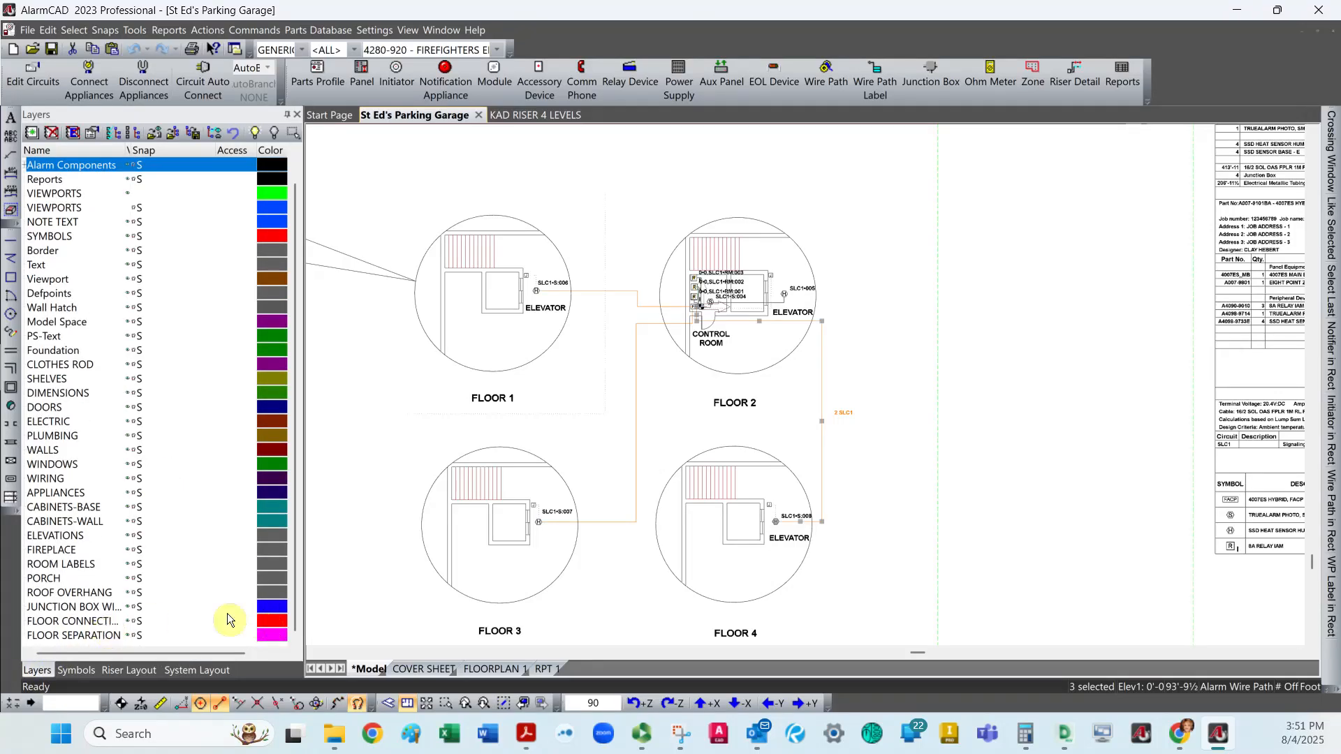
{"action": "right_click", "coordinate": [819, 367]}
{"action": "left_click", "coordinate": [867, 356]}
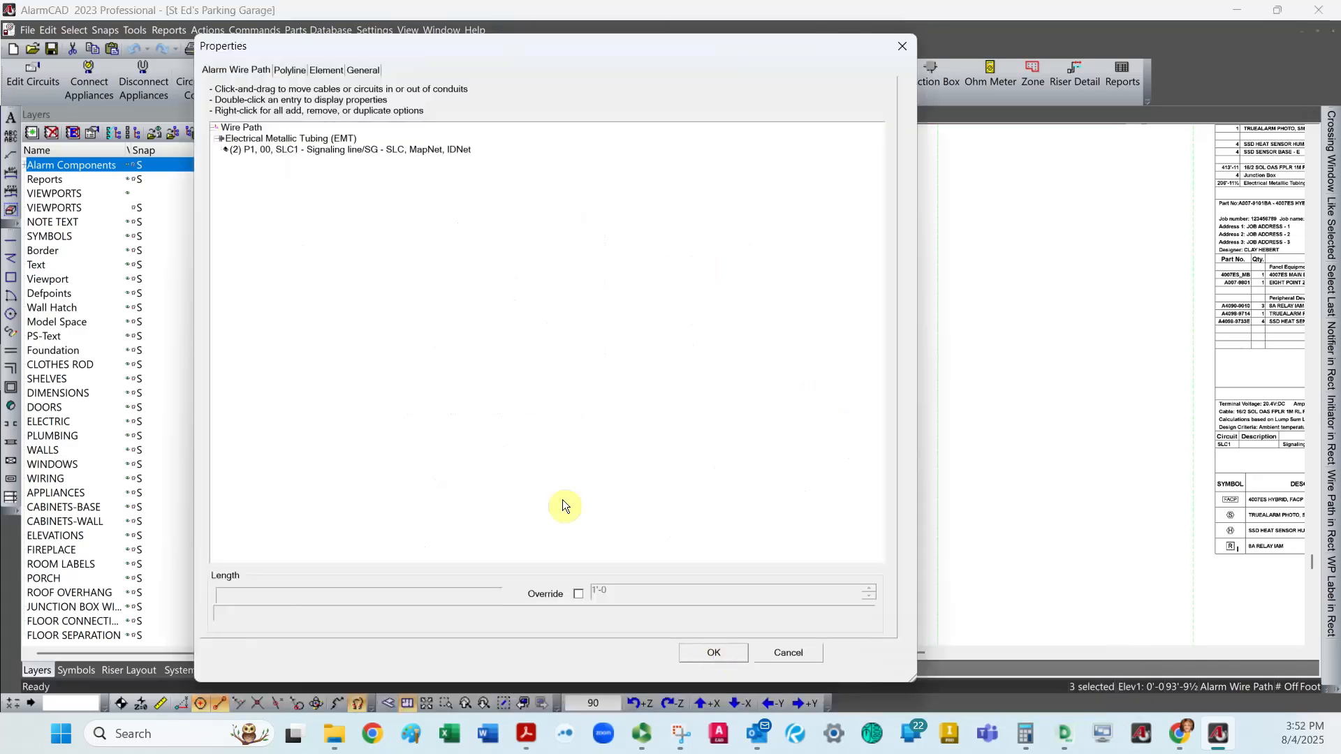
{"action": "left_click", "coordinate": [357, 71]}
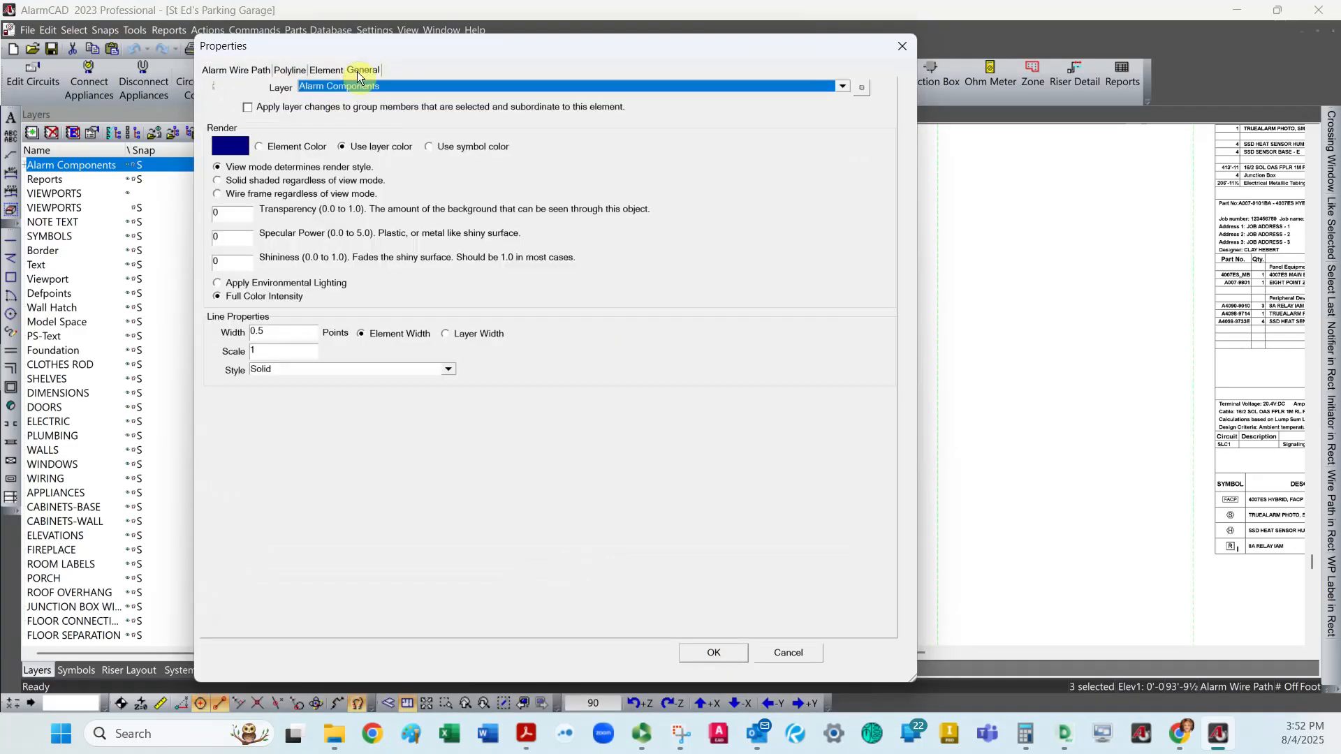
{"action": "left_click", "coordinate": [842, 89]}
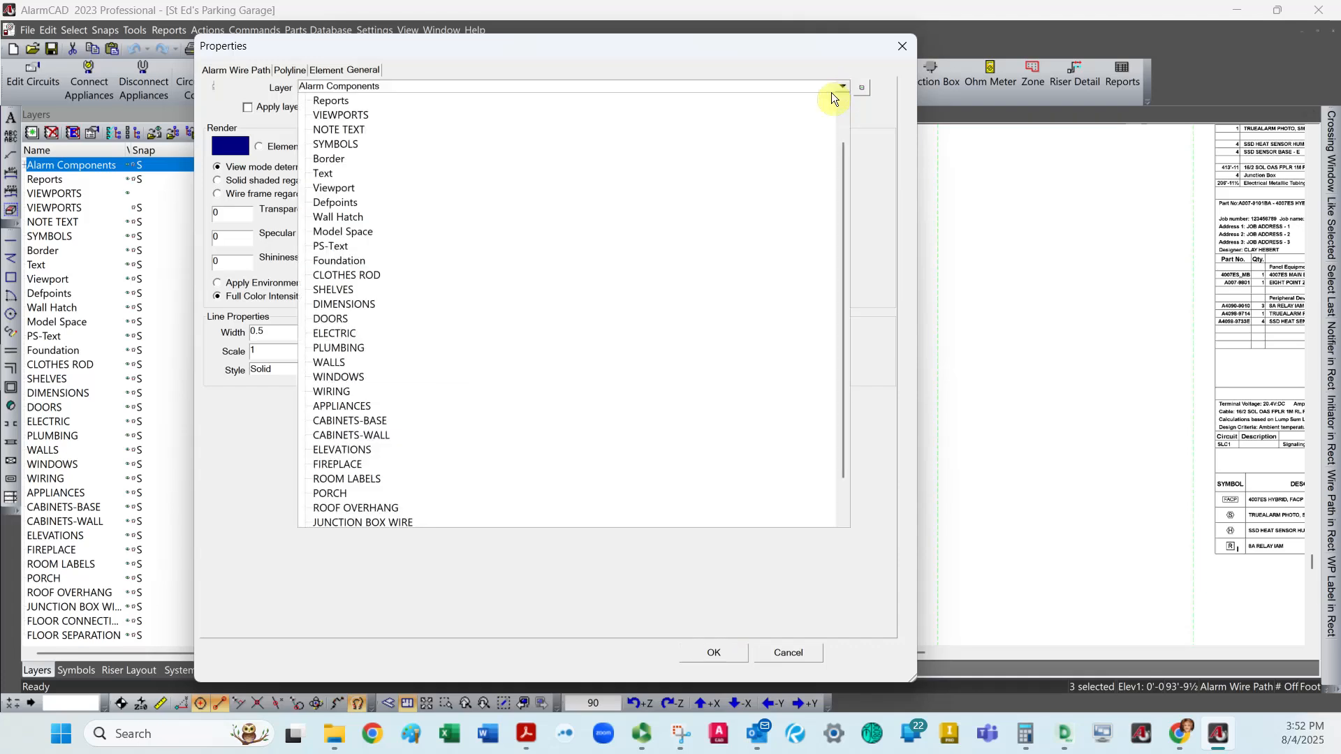
{"action": "left_click_drag", "start_coordinate": [839, 265], "coordinate": [857, 413]}
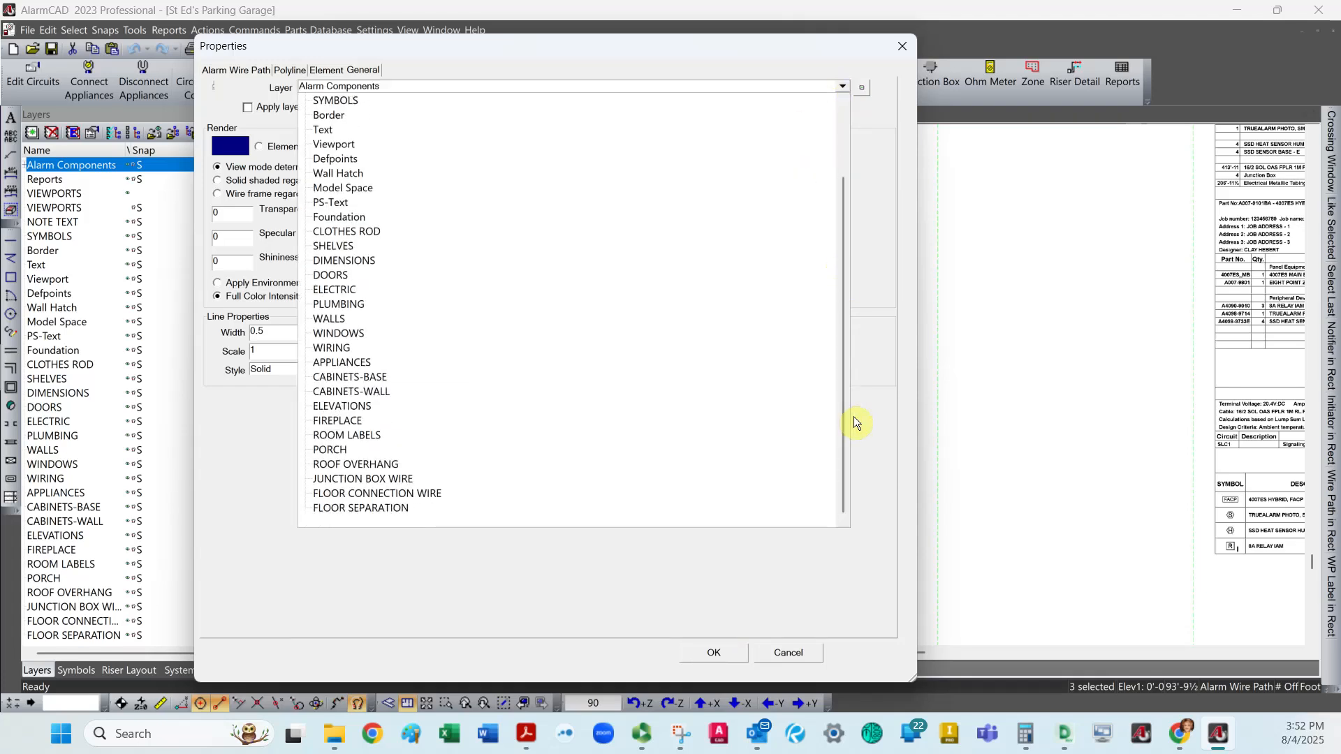
{"action": "left_click", "coordinate": [396, 494]}
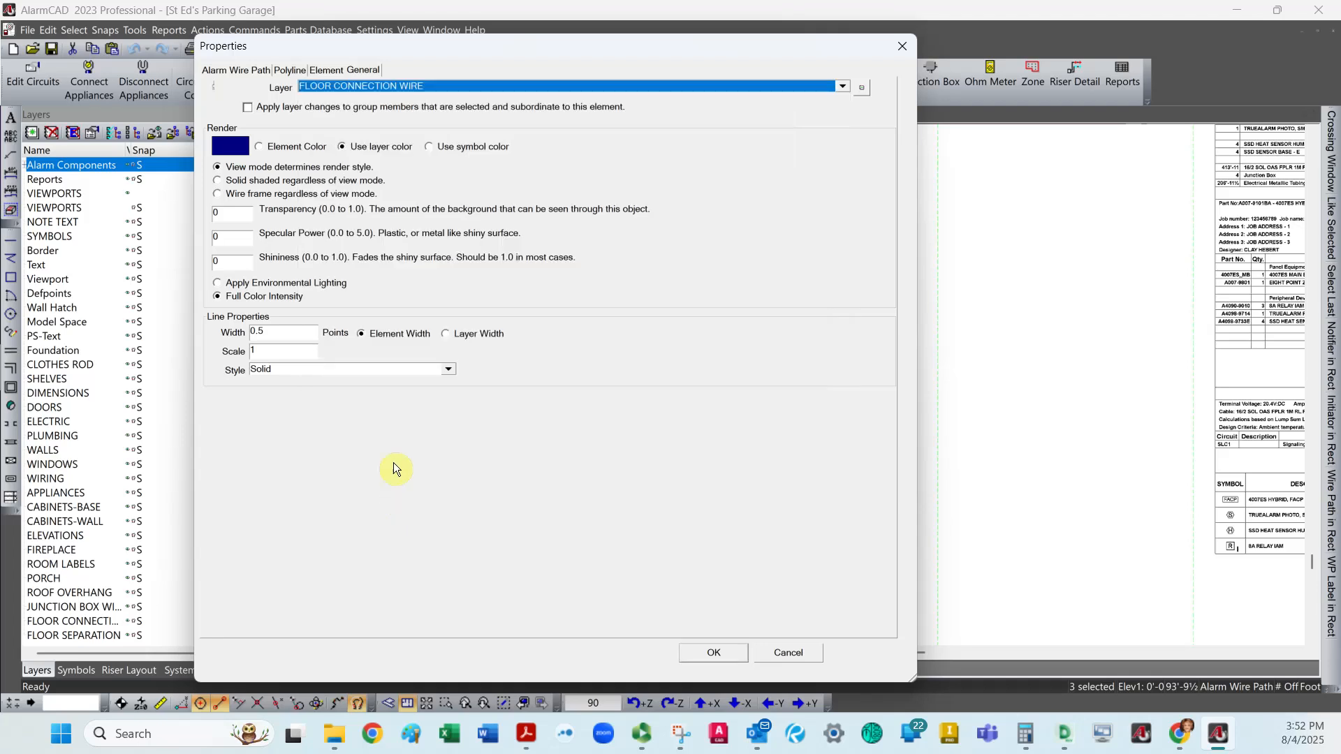
{"action": "left_click", "coordinate": [702, 652]}
{"action": "key", "text": "Escape"}
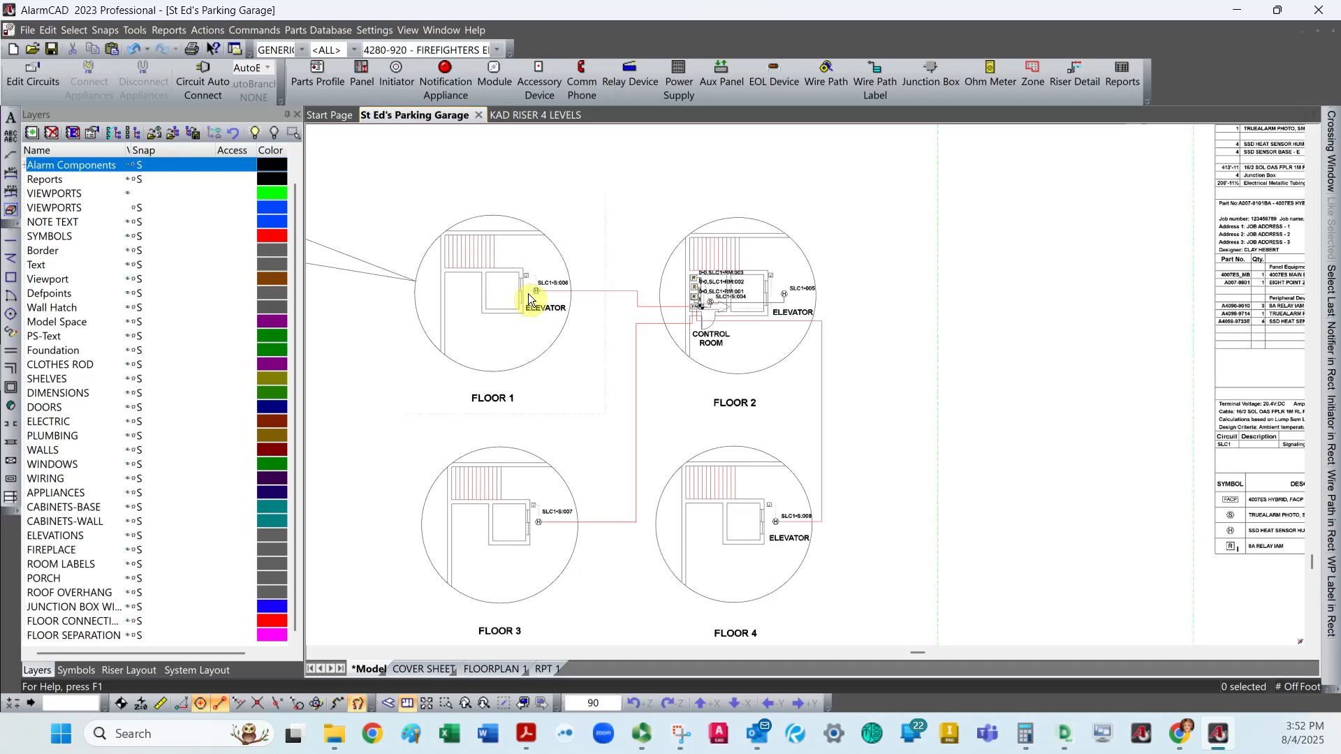
Select the JUNCTION BOX WIRE layer and widen the layer list's Name column to show full layer names.
{"action": "scroll", "coordinate": [538, 529], "scroll_direction": "up", "scroll_amount": 6}
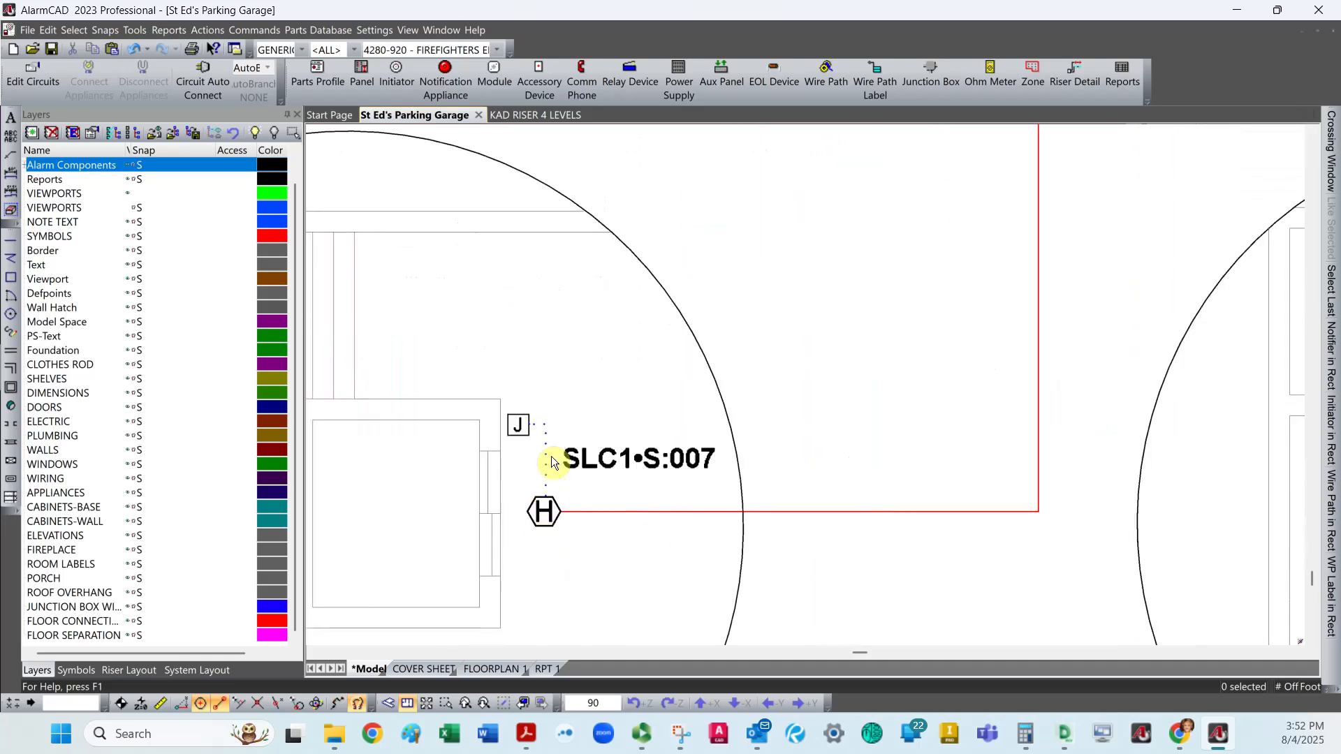
{"action": "left_click", "coordinate": [88, 607]}
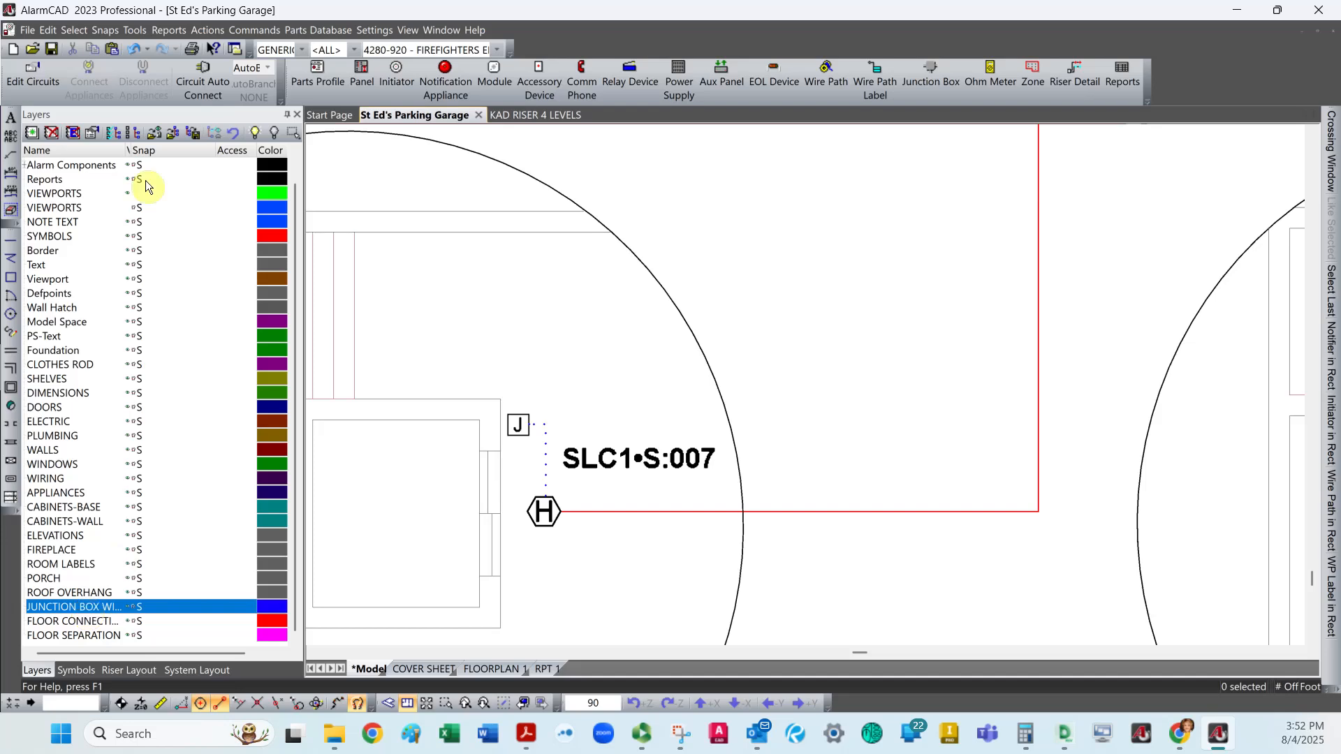
{"action": "left_click_drag", "start_coordinate": [126, 148], "coordinate": [274, 182]}
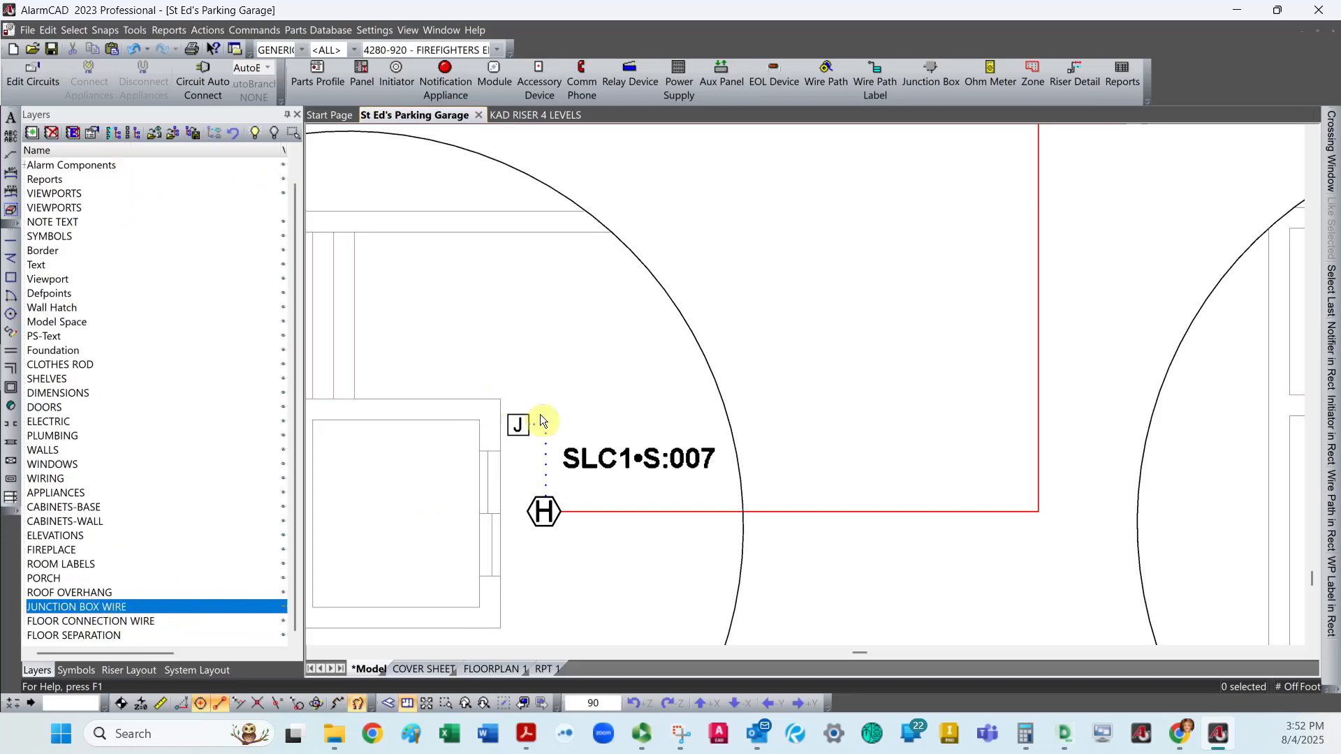
Examine the junction box wiring, floor connection wires and control room relay modules across the four floor plans.
{"action": "scroll", "coordinate": [542, 424], "scroll_direction": "down", "scroll_amount": 5}
{"action": "scroll", "coordinate": [769, 183], "scroll_direction": "up", "scroll_amount": 5}
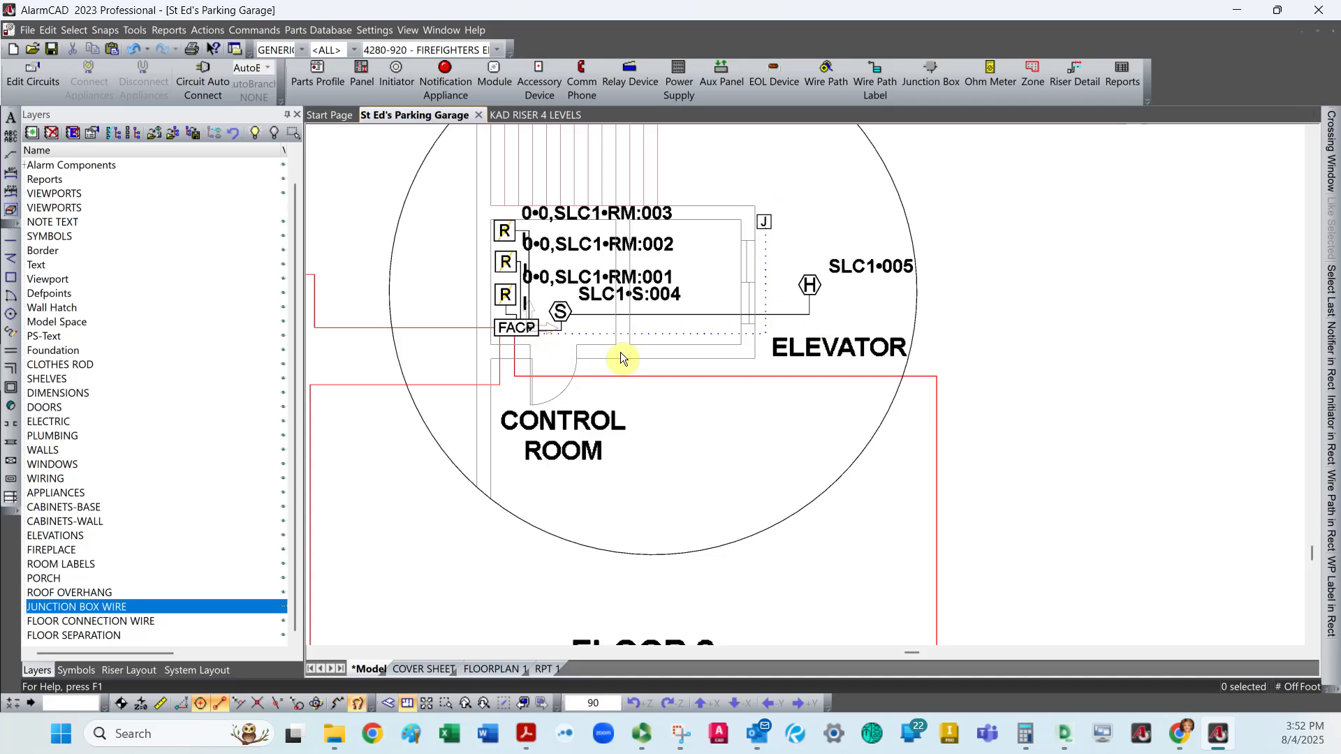
{"action": "scroll", "coordinate": [625, 349], "scroll_direction": "down", "scroll_amount": 5}
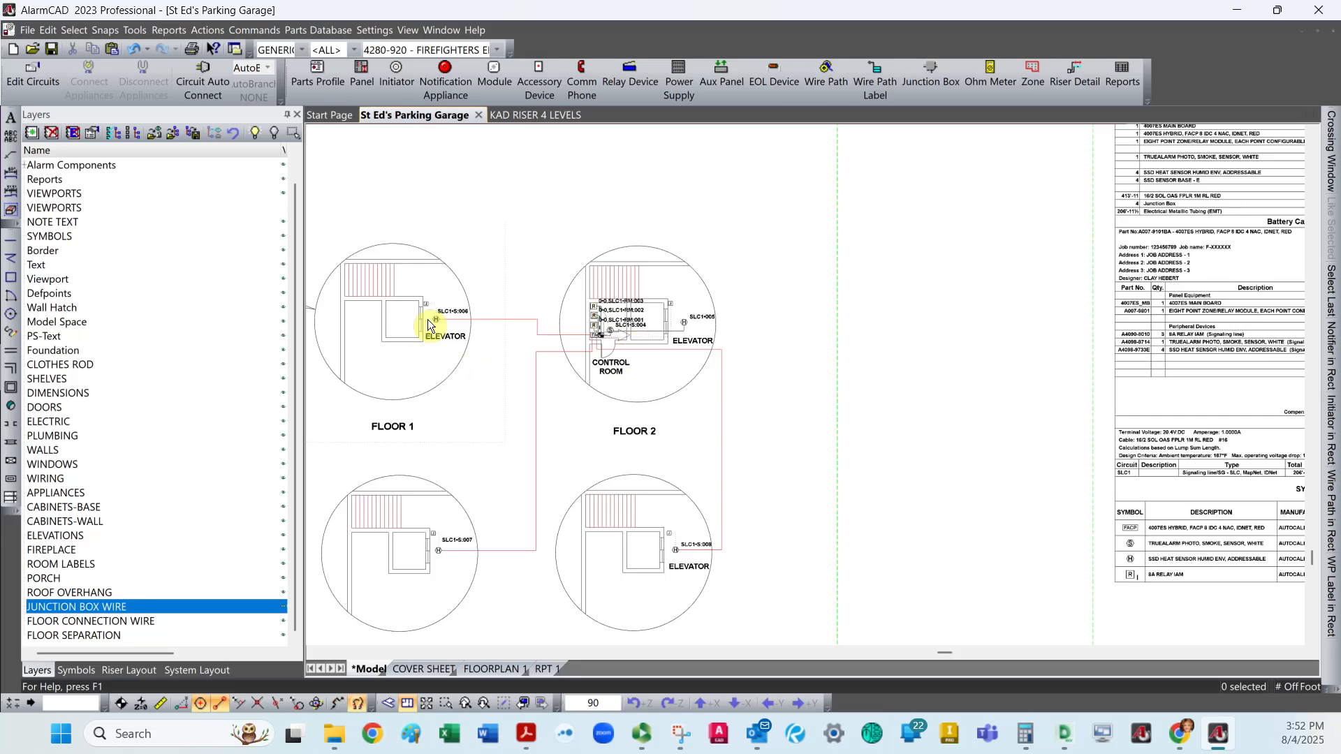
{"action": "scroll", "coordinate": [427, 321], "scroll_direction": "up", "scroll_amount": 4}
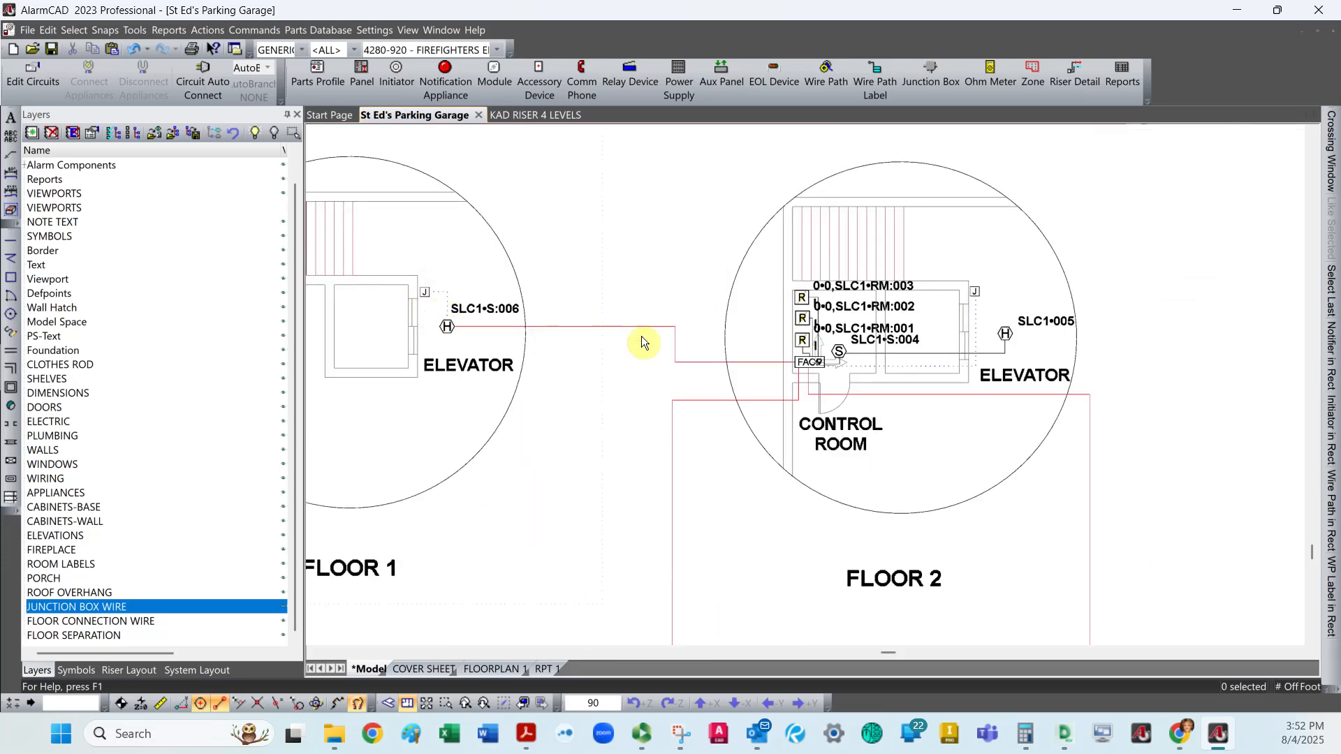
{"action": "scroll", "coordinate": [701, 391], "scroll_direction": "down", "scroll_amount": 3}
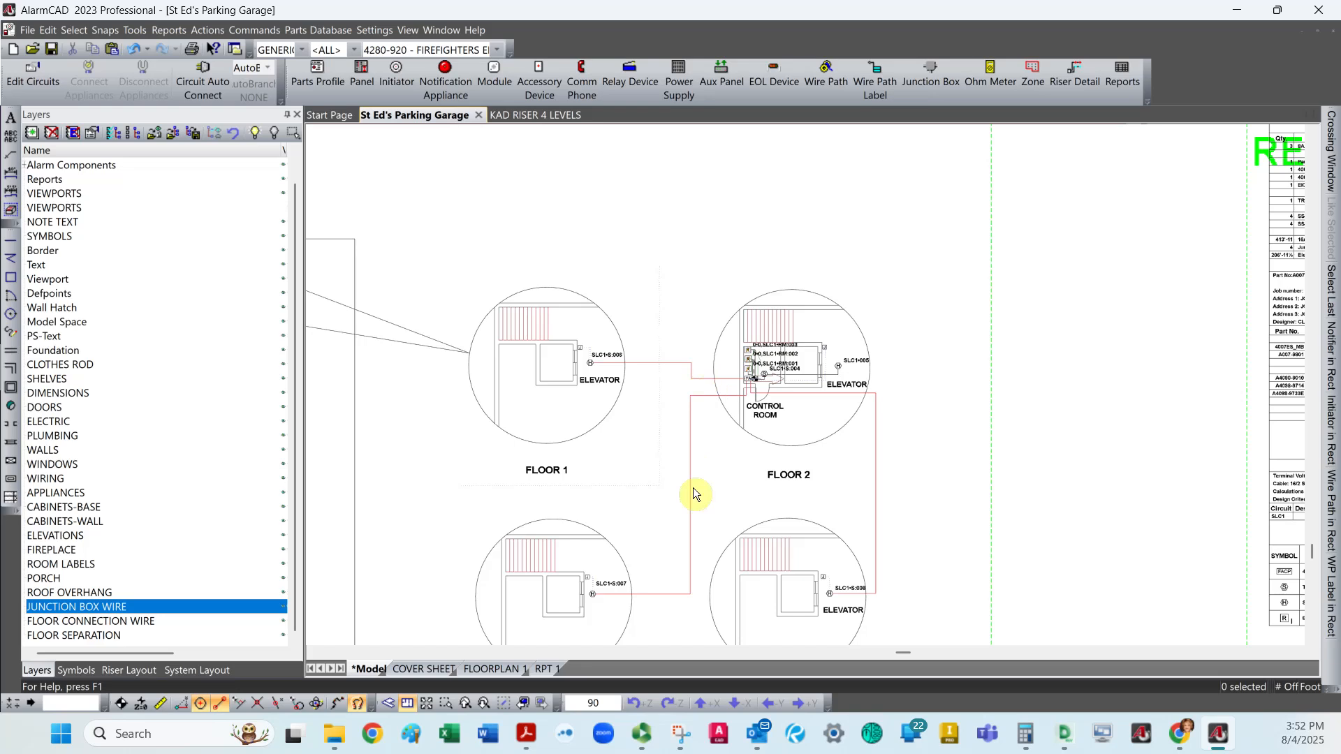
{"action": "scroll", "coordinate": [615, 592], "scroll_direction": "up", "scroll_amount": 4}
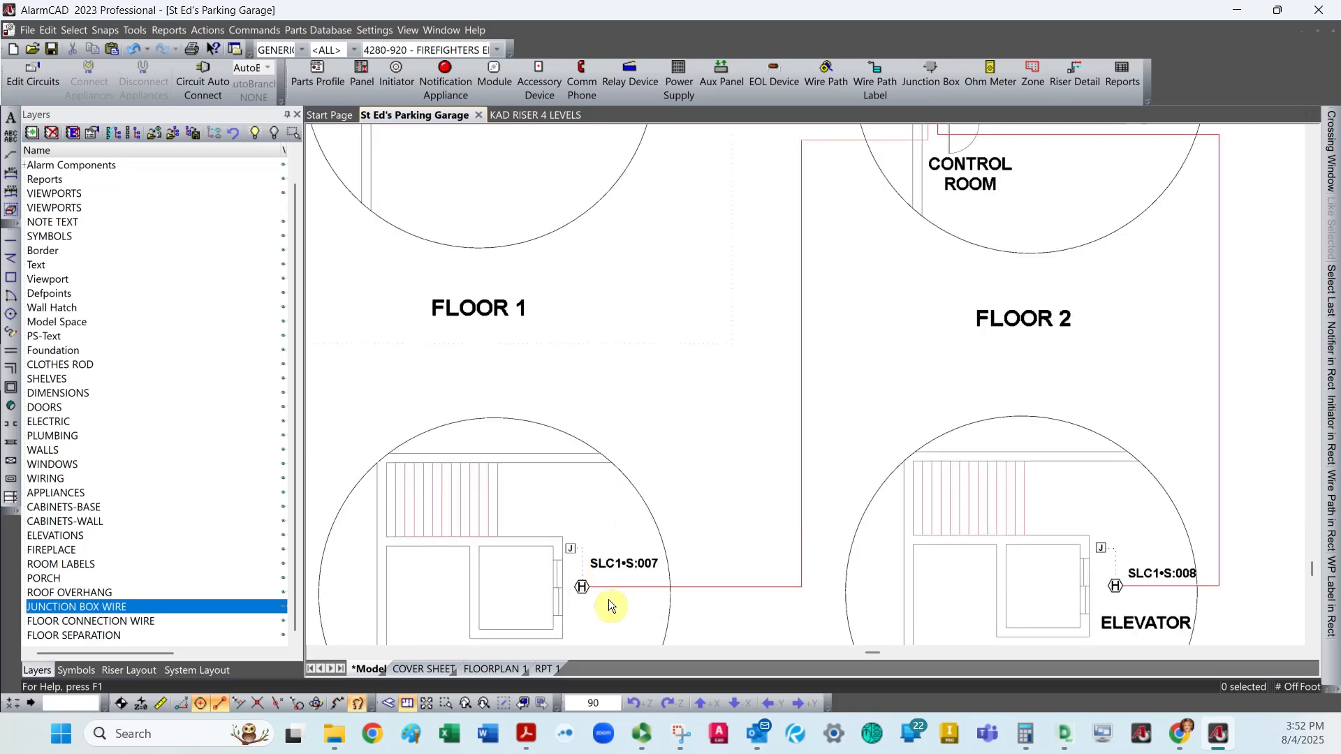
{"action": "scroll", "coordinate": [610, 599], "scroll_direction": "down", "scroll_amount": 2}
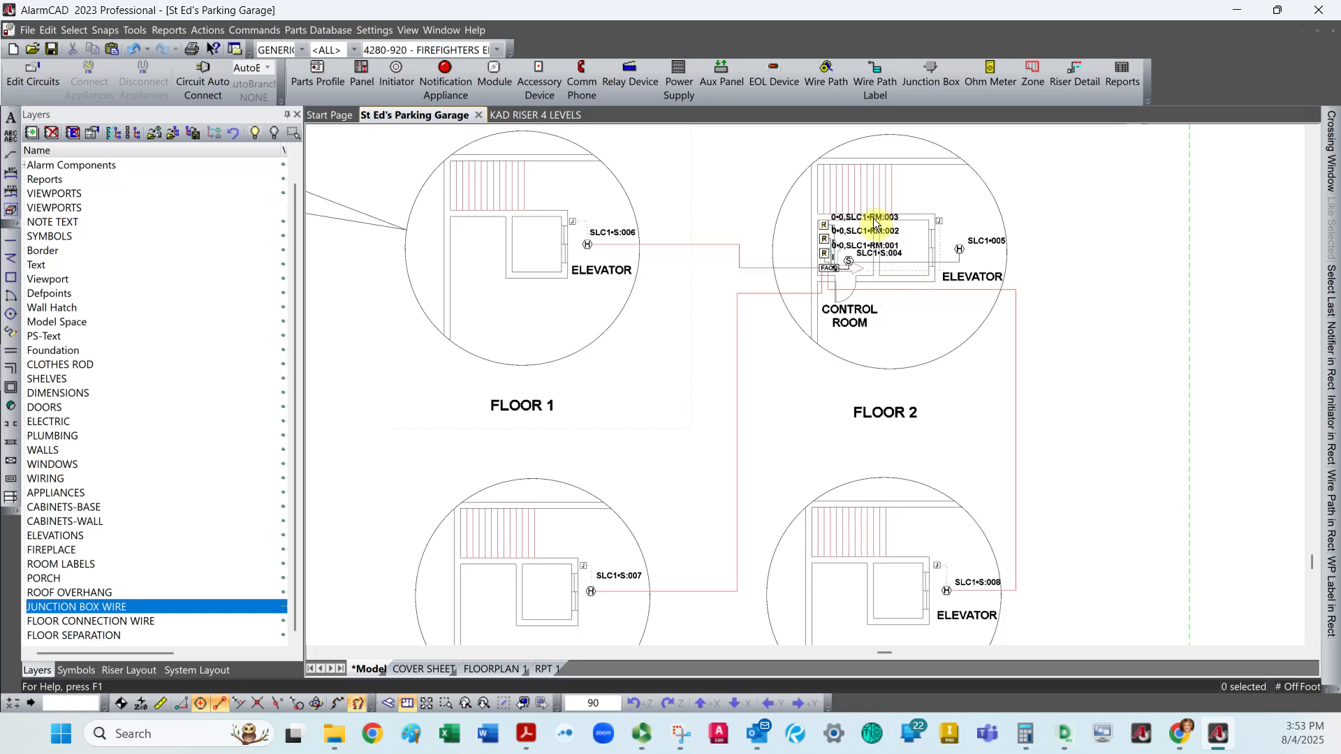
{"action": "scroll", "coordinate": [874, 222], "scroll_direction": "up", "scroll_amount": 3}
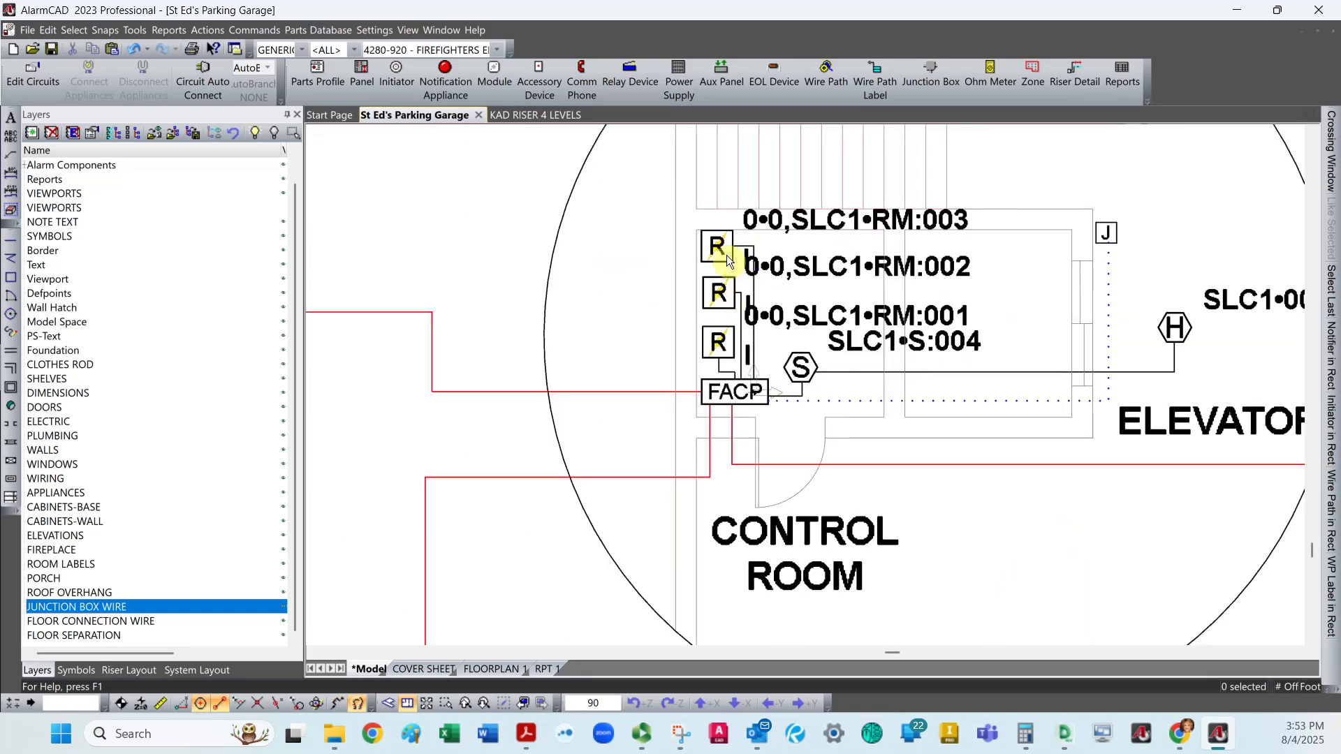
Select the RM:001 relay module in the control room and review the devices and addresses on circuit SLC1 in the system layout.
{"action": "left_click", "coordinate": [721, 346]}
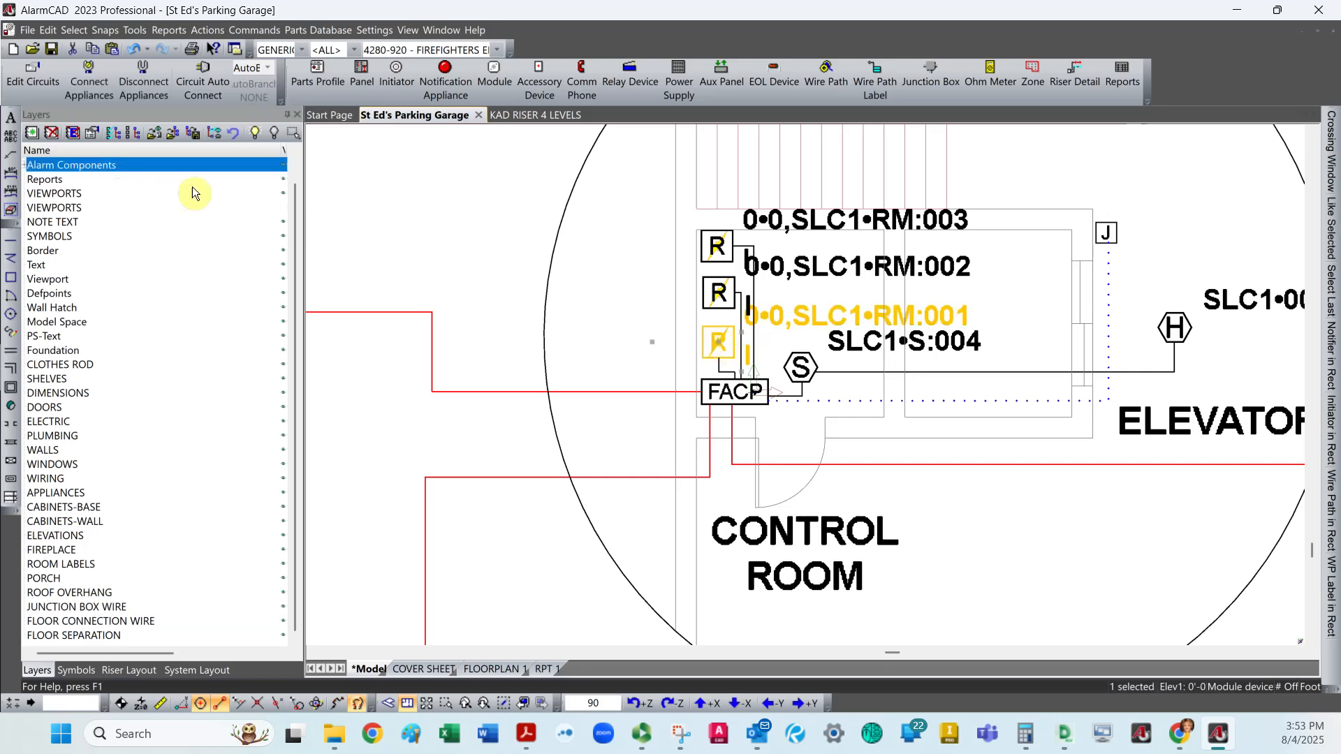
{"action": "left_click", "coordinate": [185, 670]}
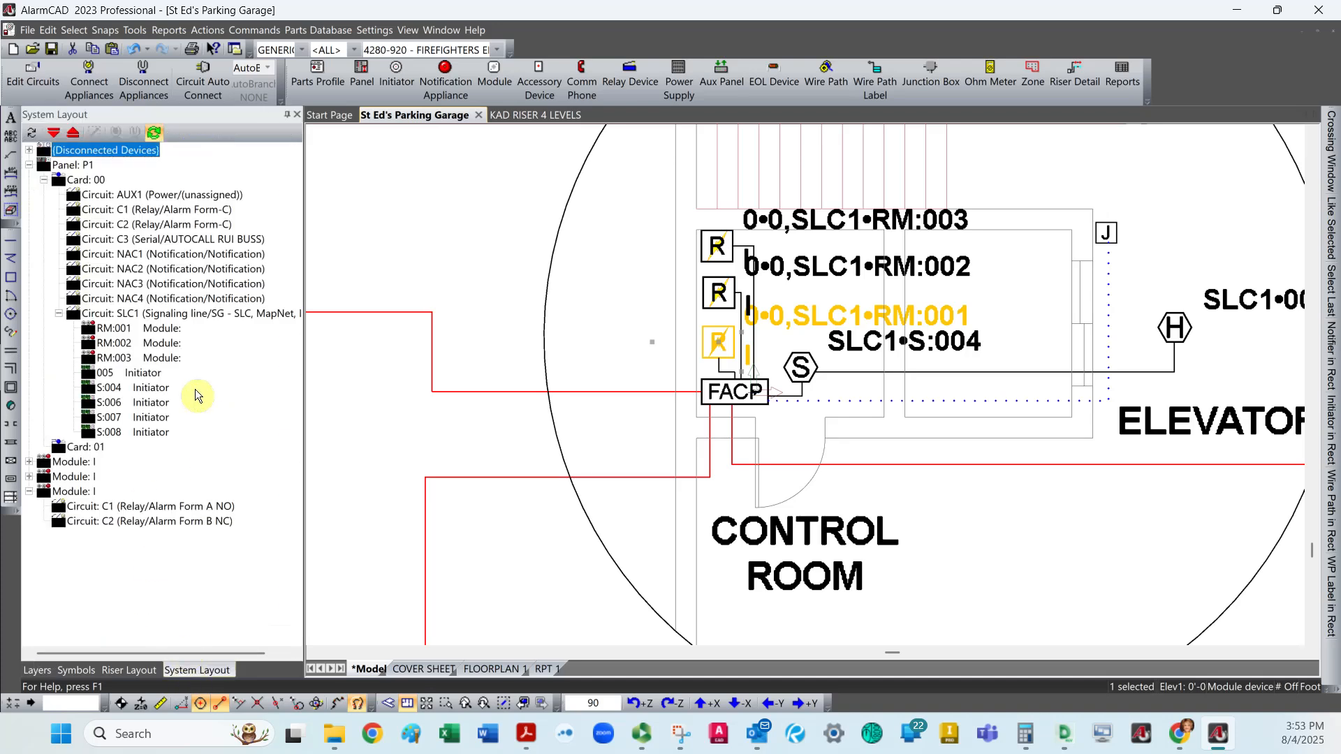
{"action": "left_click", "coordinate": [122, 333]}
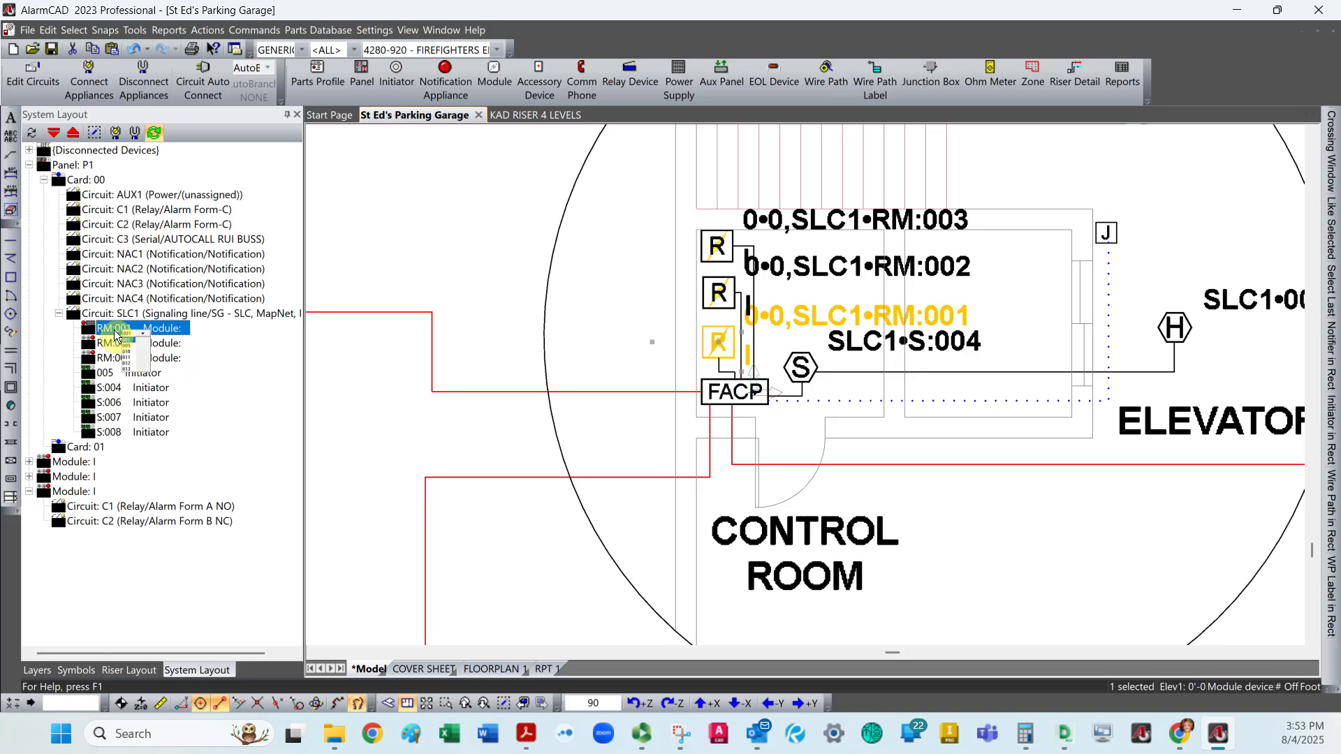
{"action": "left_click", "coordinate": [114, 332]}
{"action": "right_click", "coordinate": [236, 412]}
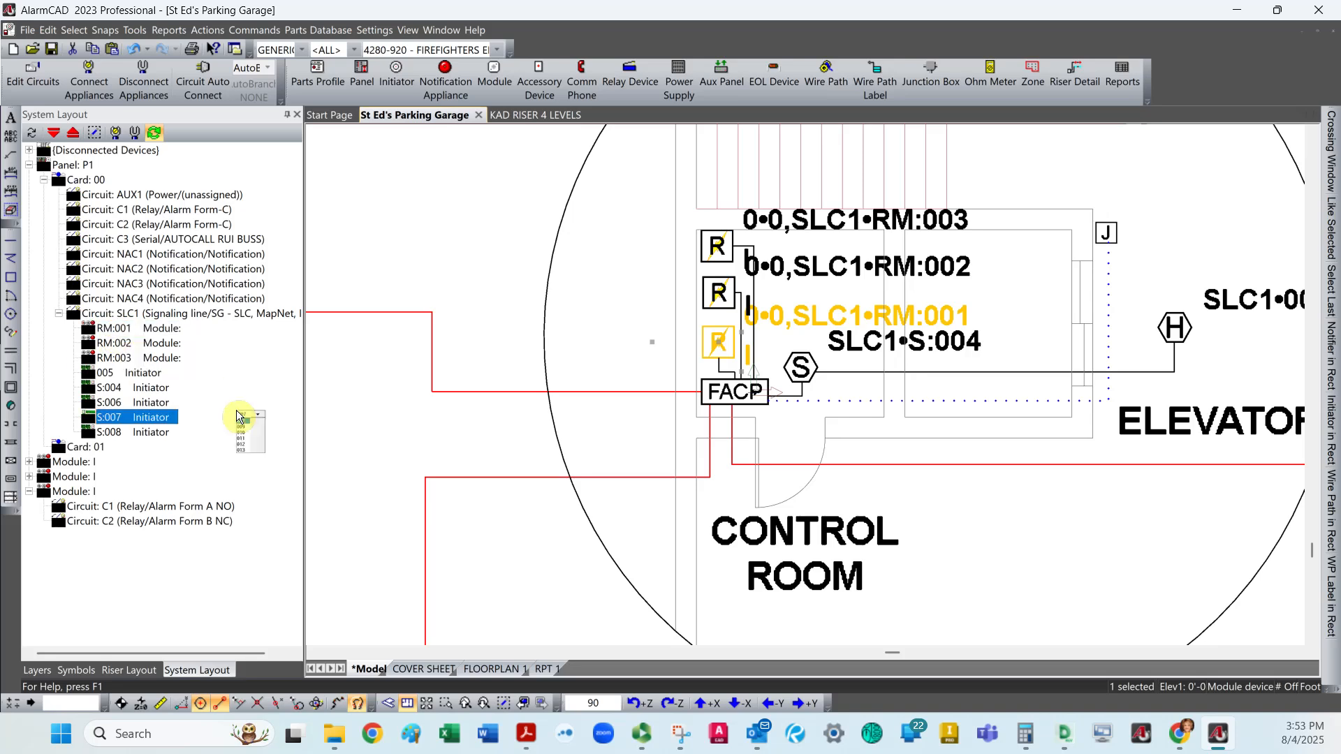
{"action": "left_click", "coordinate": [172, 317]}
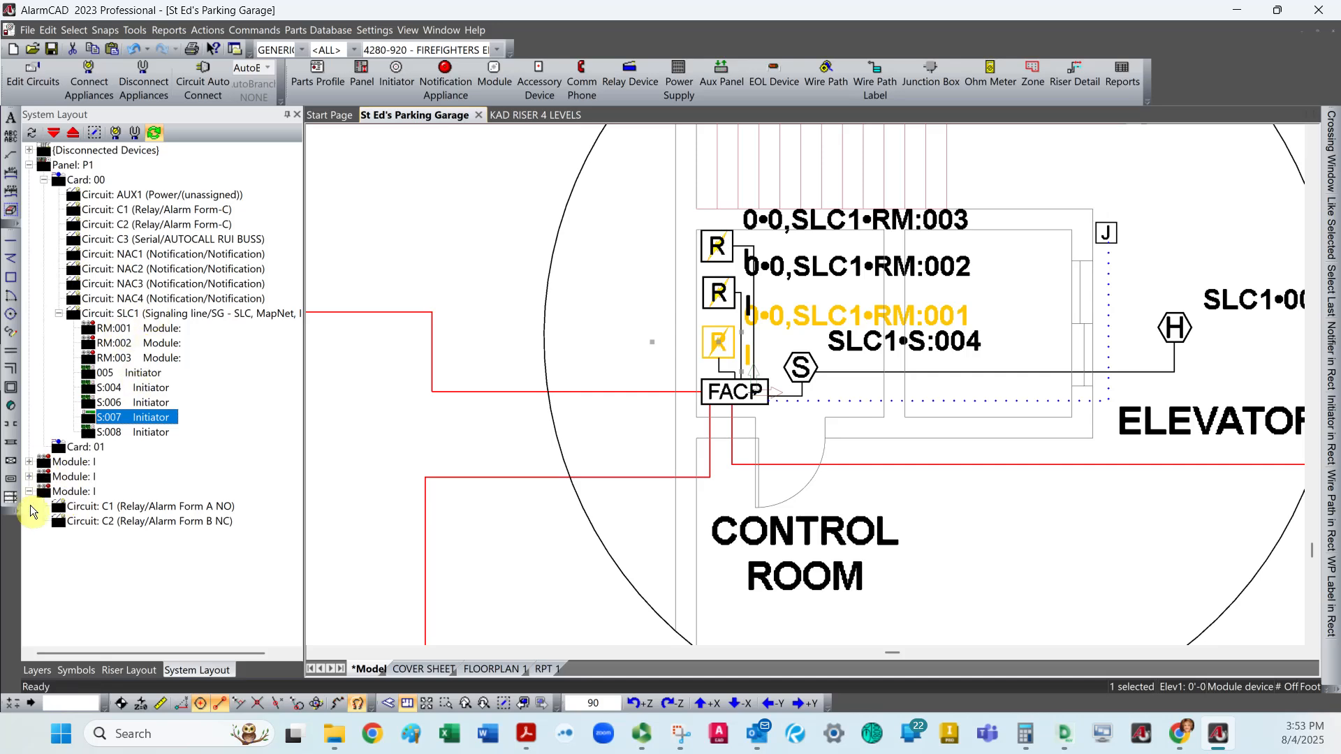
Expand the relay modules in the system layout and check each one's C1 Form A NO and C2 Form B NC circuits.
{"action": "left_click", "coordinate": [107, 510]}
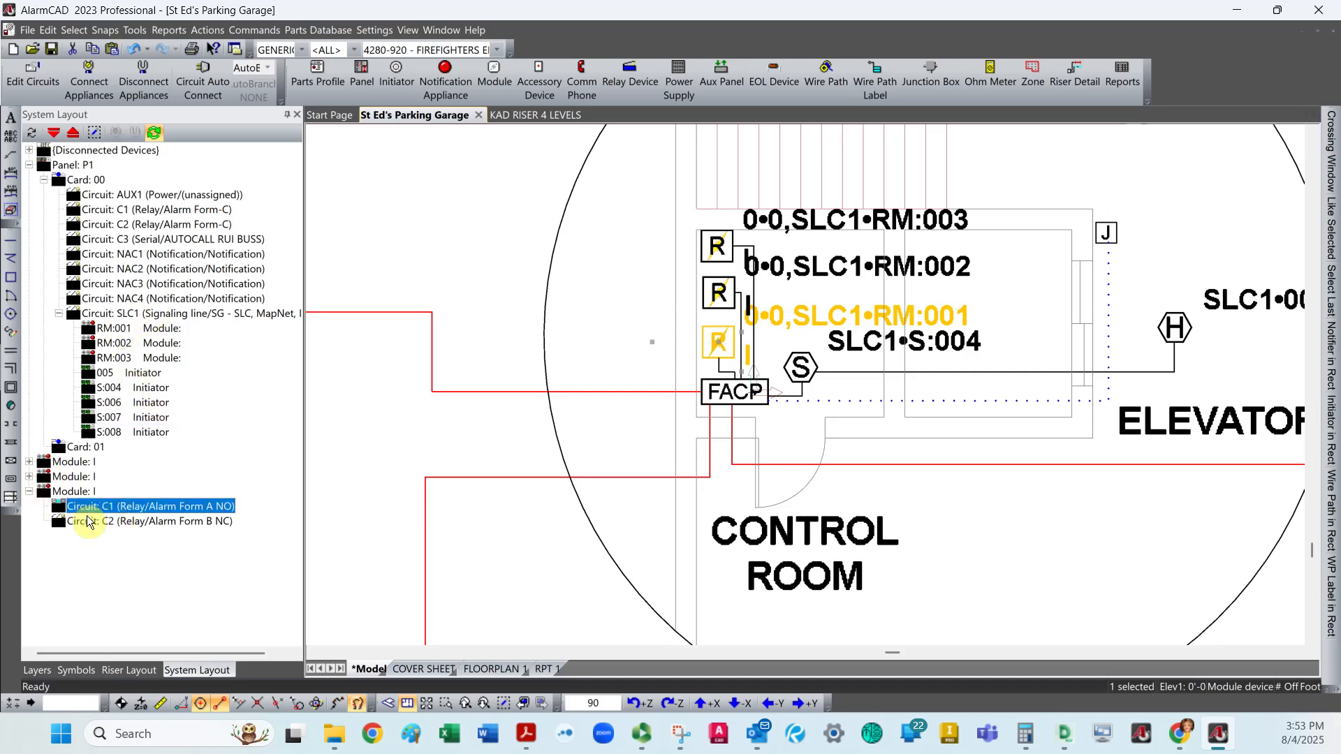
{"action": "left_click", "coordinate": [91, 522]}
{"action": "left_click", "coordinate": [28, 477]}
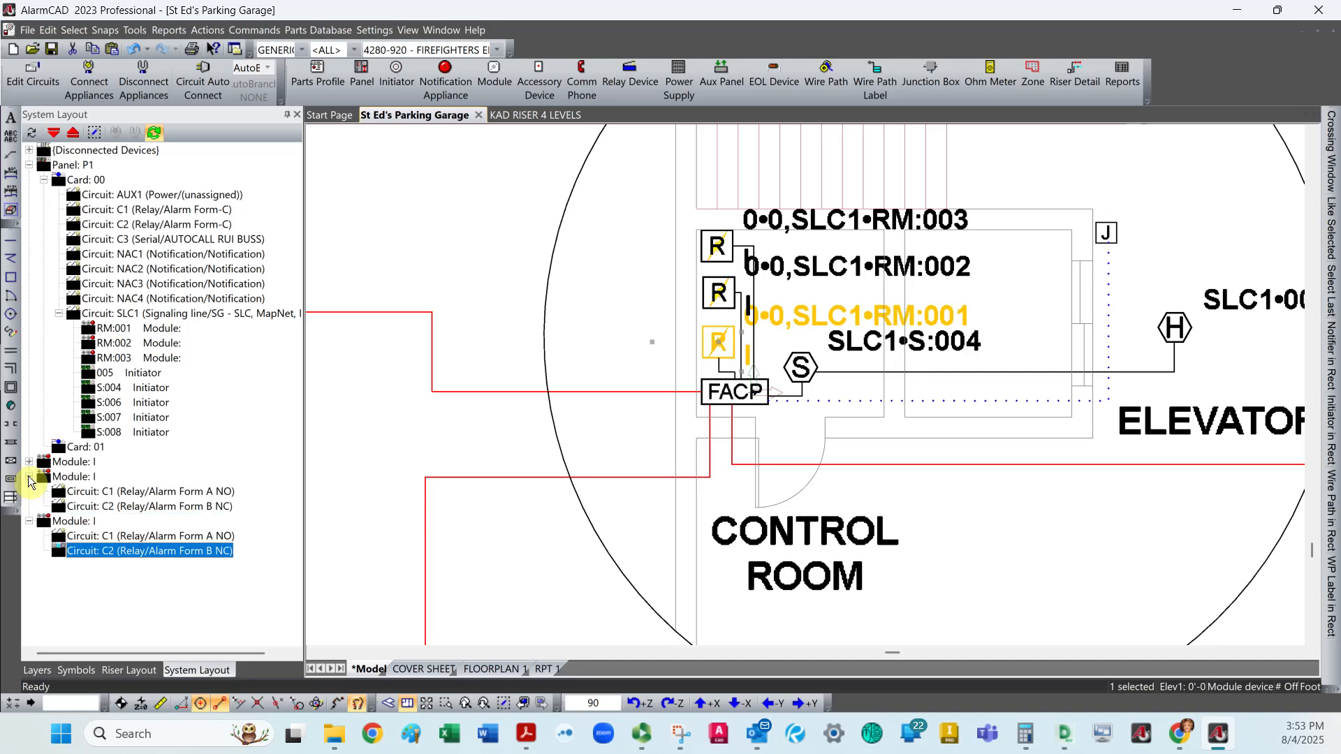
{"action": "left_click", "coordinate": [131, 495]}
{"action": "left_click", "coordinate": [131, 508]}
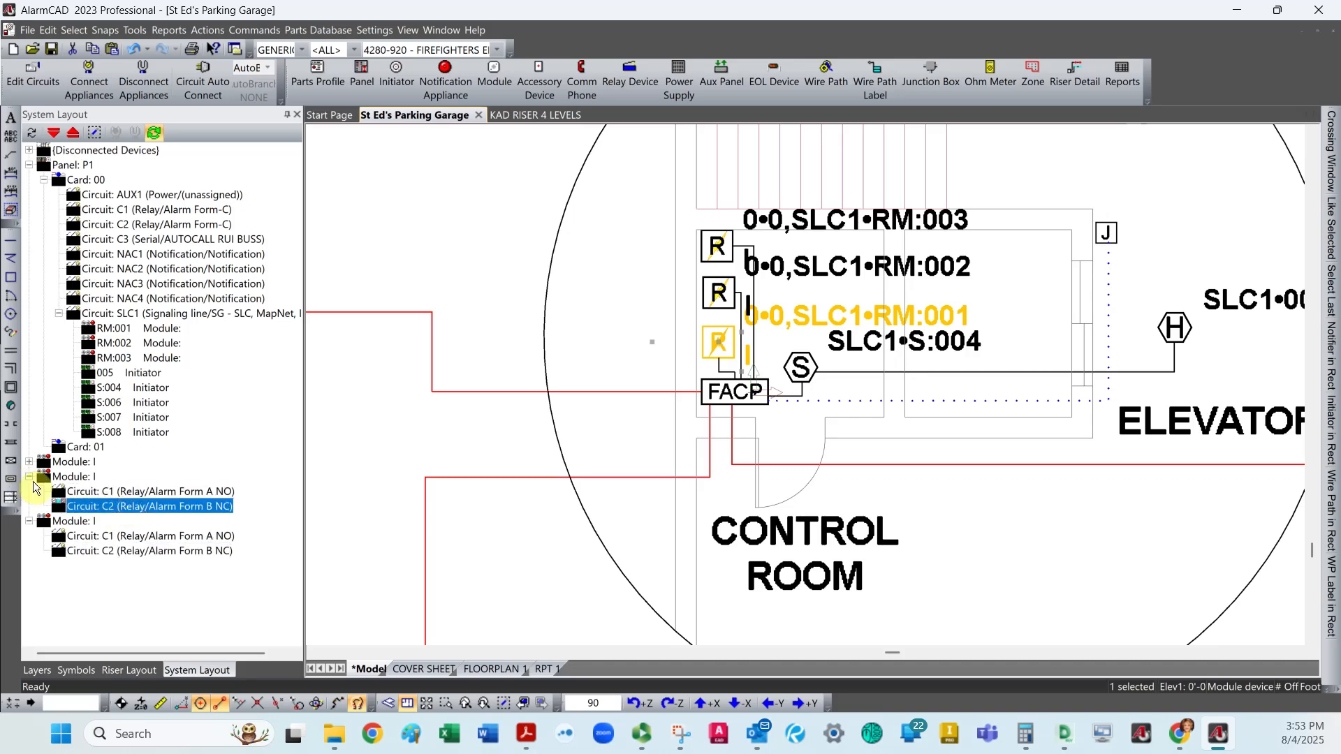
{"action": "left_click", "coordinate": [27, 464]}
{"action": "left_click", "coordinate": [131, 478]}
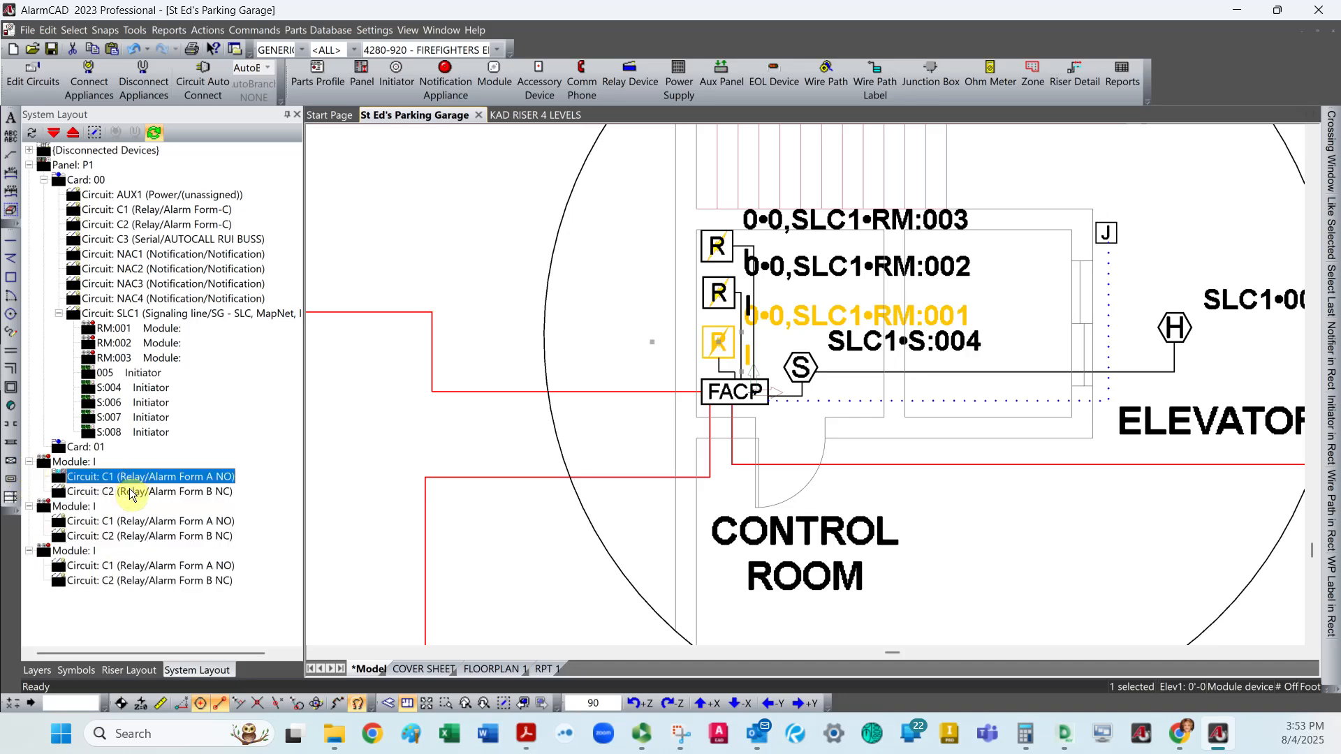
{"action": "left_click", "coordinate": [131, 492]}
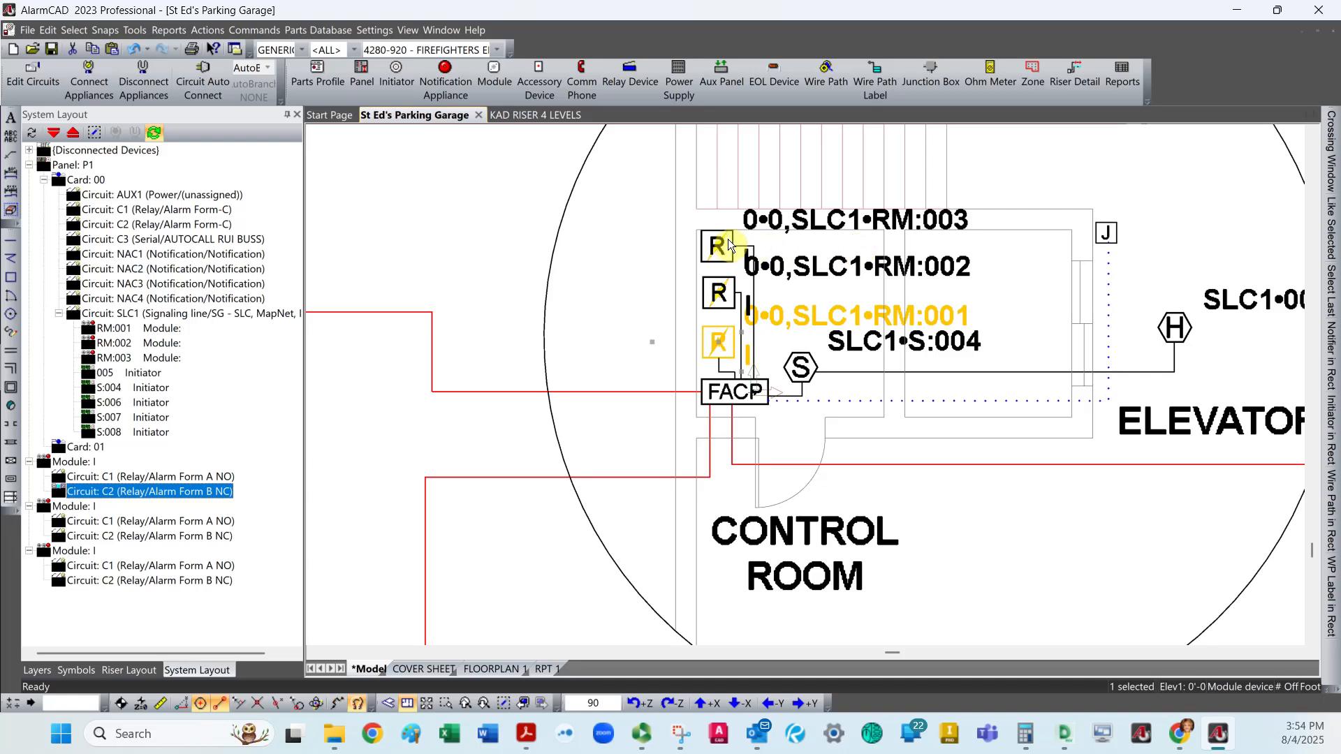
{"action": "left_click", "coordinate": [69, 450]}
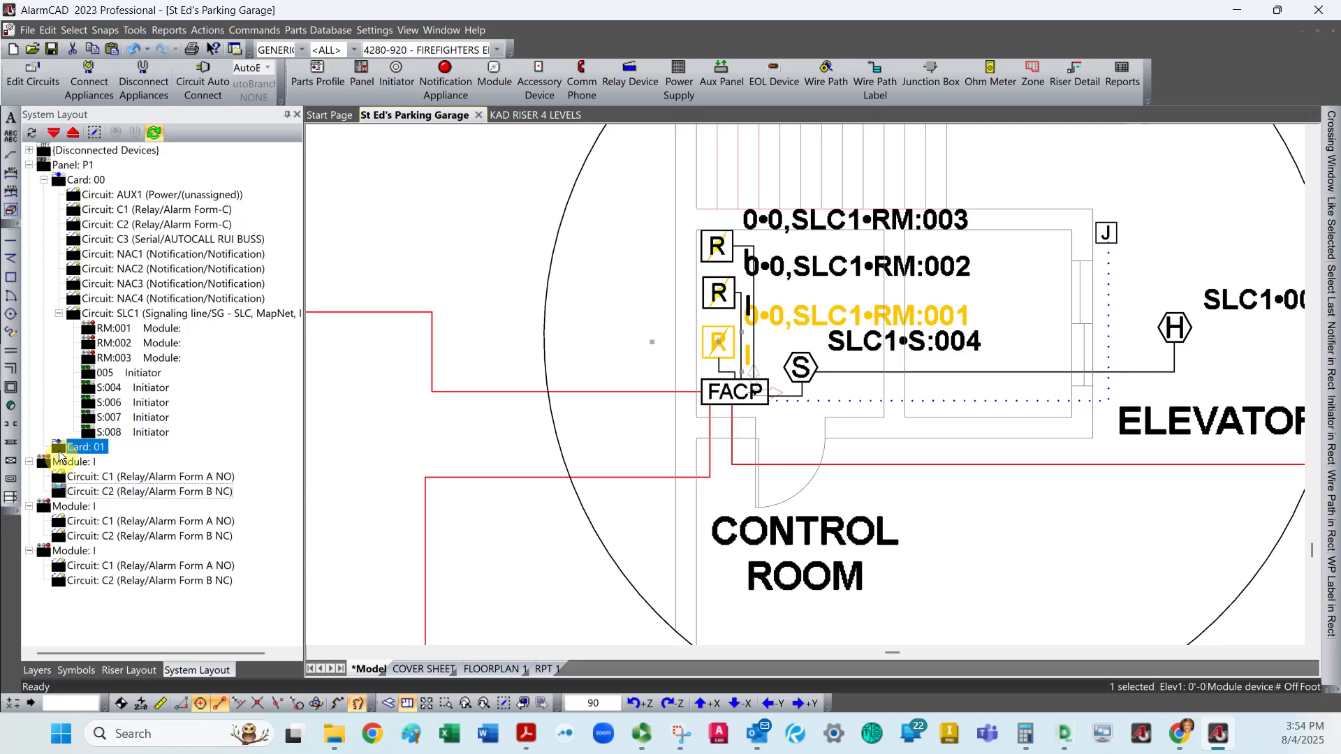
{"action": "right_click", "coordinate": [64, 461]}
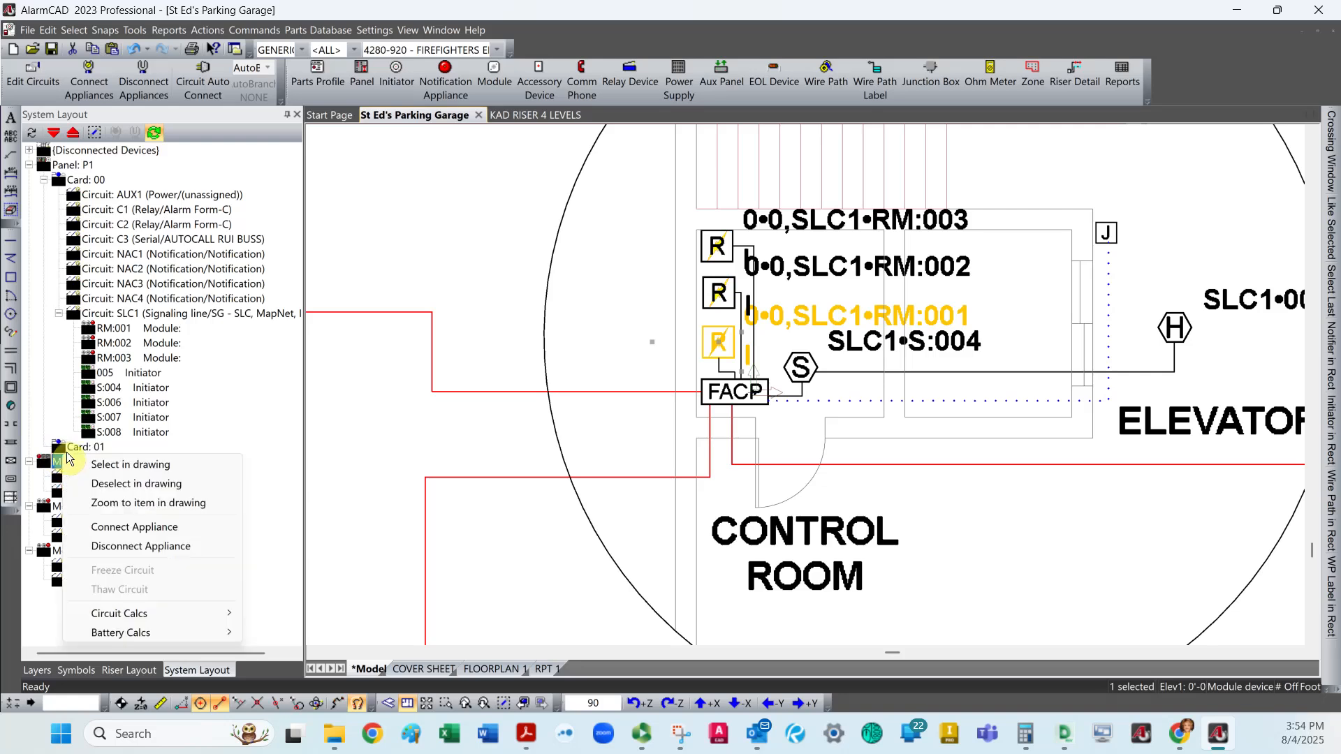
{"action": "left_click", "coordinate": [220, 433]}
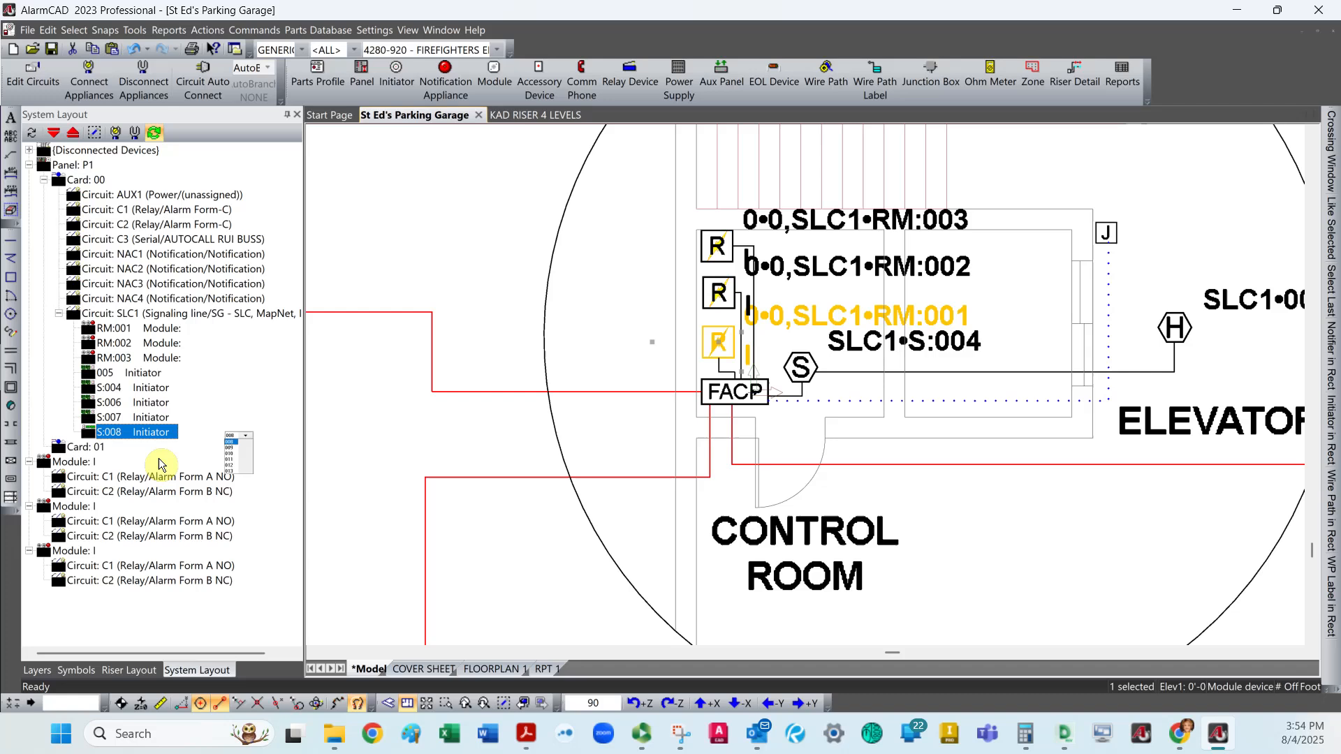
{"action": "left_click", "coordinate": [253, 406]}
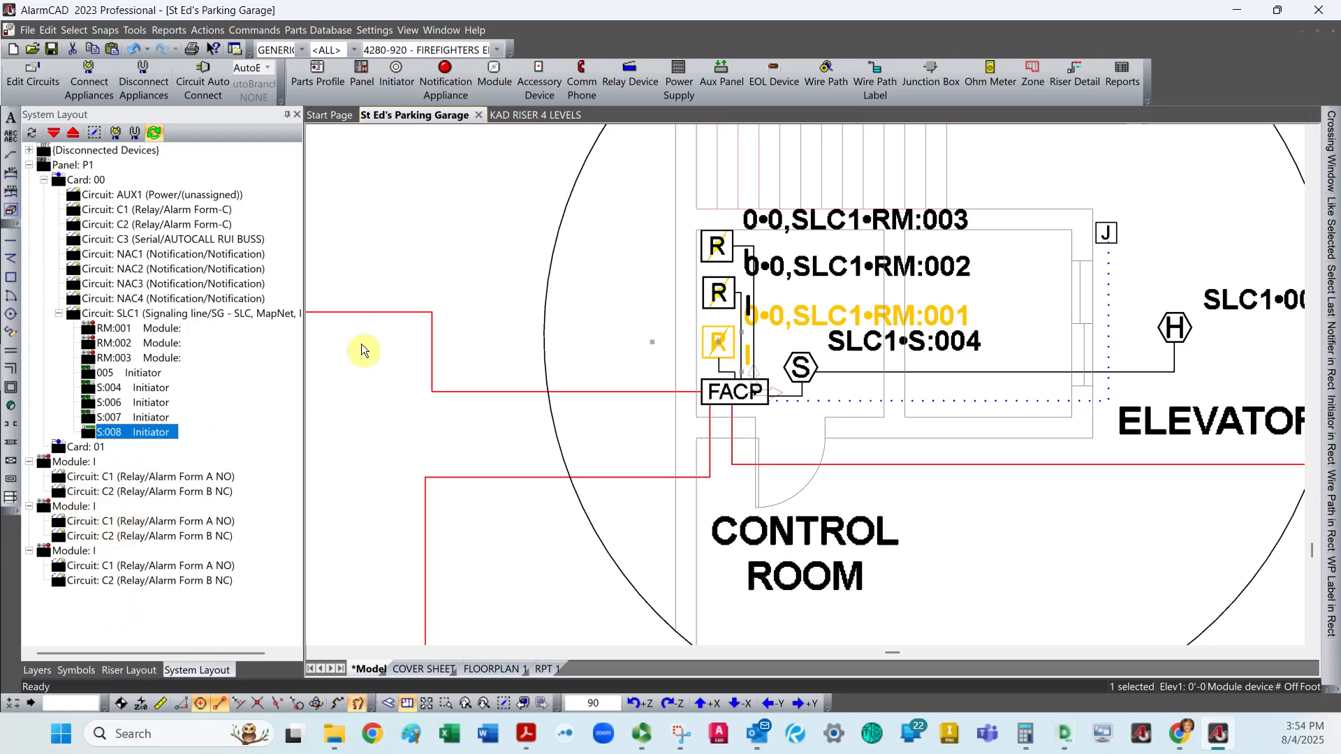
{"action": "left_click", "coordinate": [345, 259]}
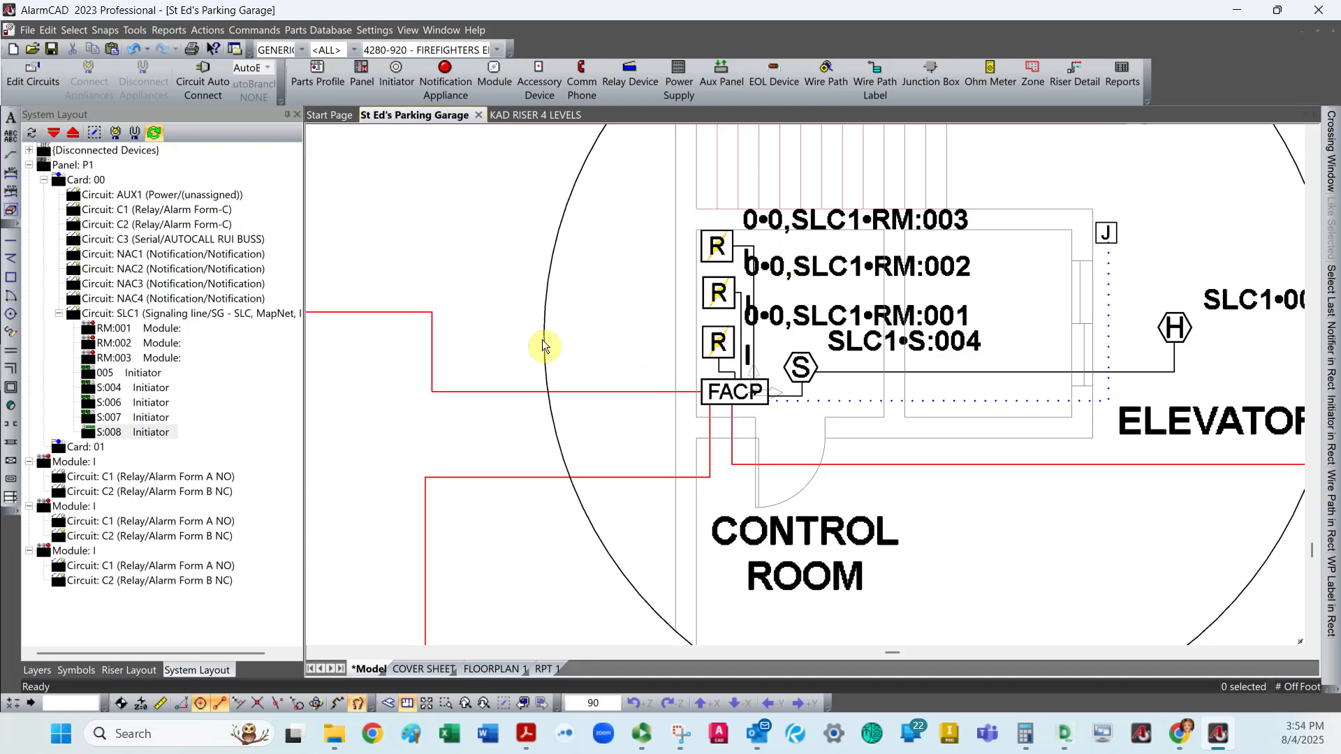
Start a Riser Detail in Circuit Priority style, set the system level prefix to Floor and get the drawing's levels.
{"action": "scroll", "coordinate": [552, 336], "scroll_direction": "down", "scroll_amount": 5}
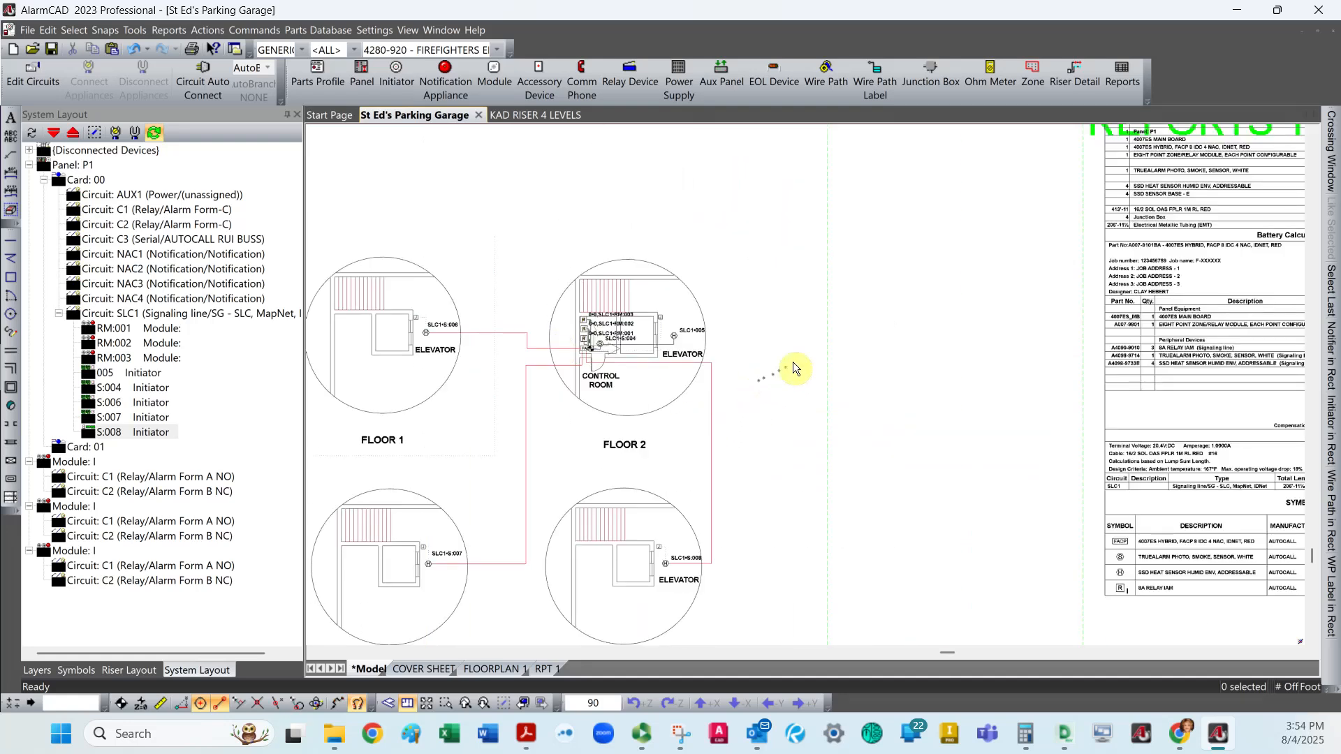
{"action": "scroll", "coordinate": [822, 356], "scroll_direction": "up", "scroll_amount": 5}
{"action": "scroll", "coordinate": [820, 381], "scroll_direction": "down", "scroll_amount": 5}
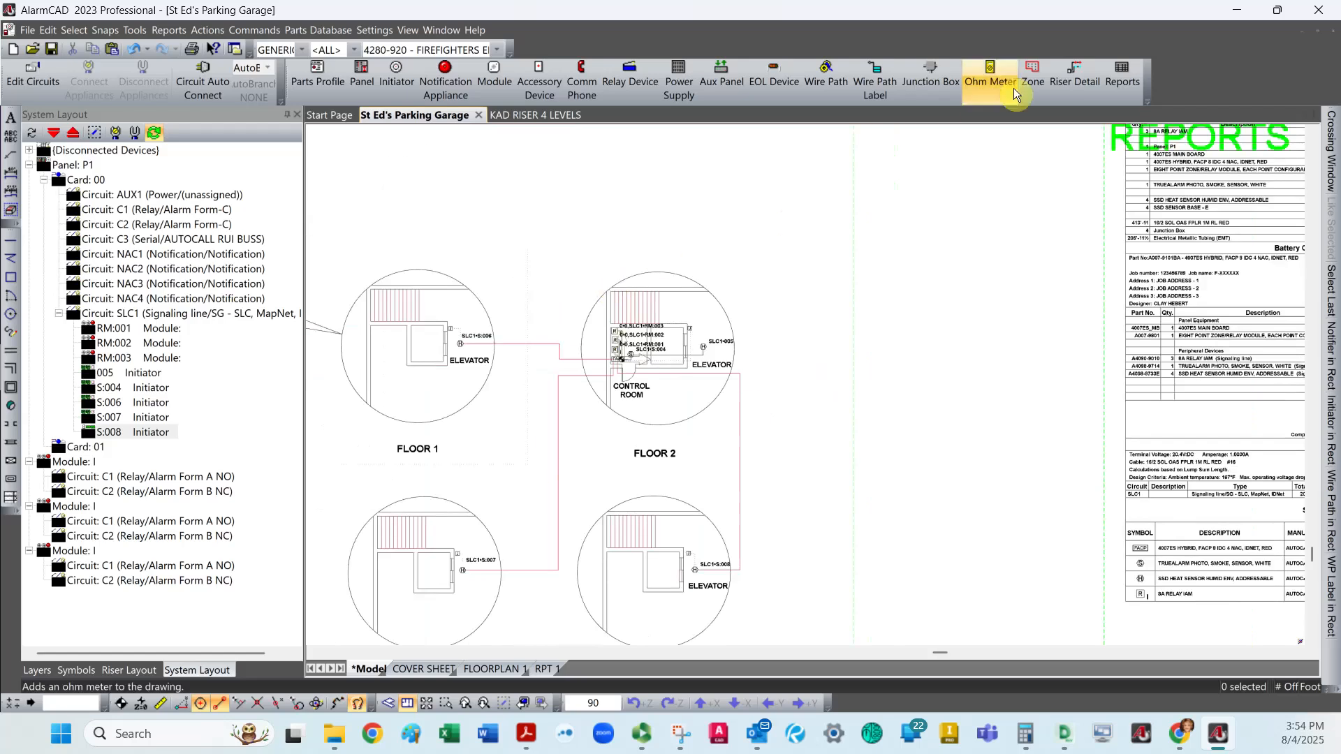
{"action": "left_click", "coordinate": [1075, 74]}
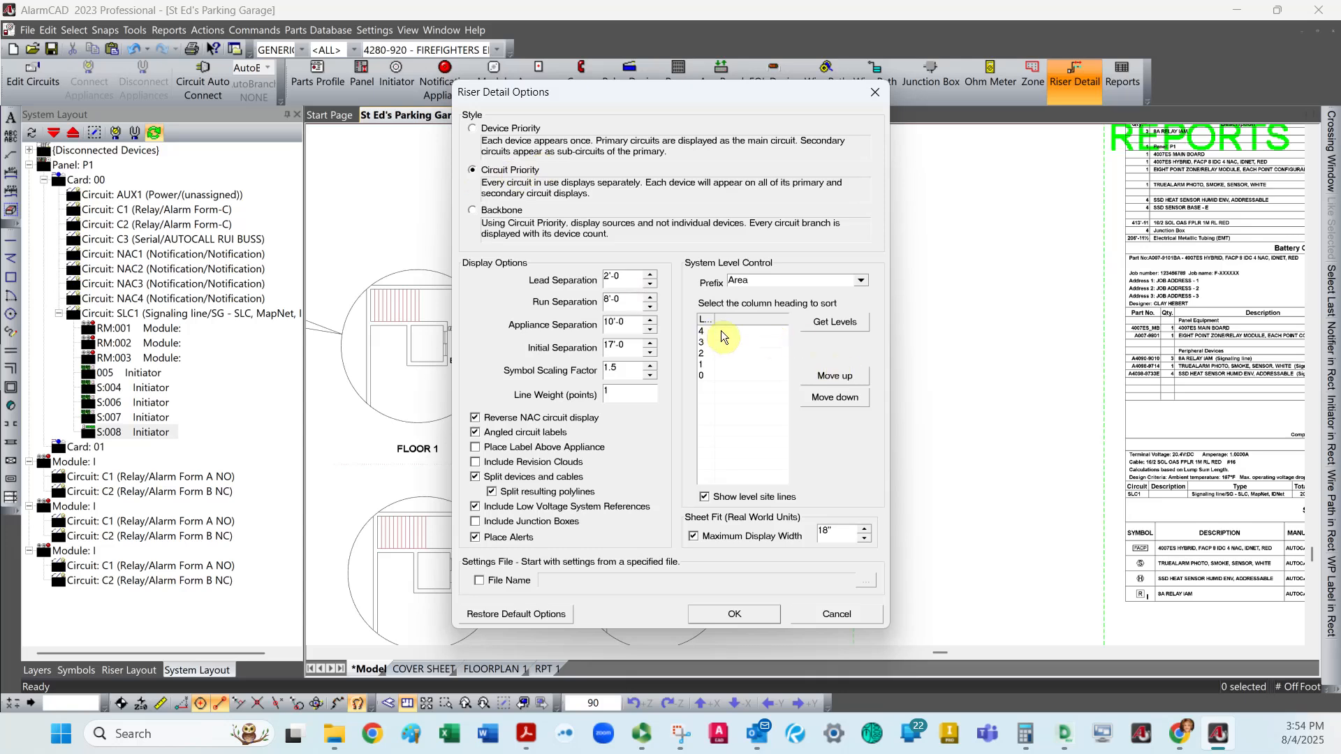
{"action": "left_click", "coordinate": [860, 280]}
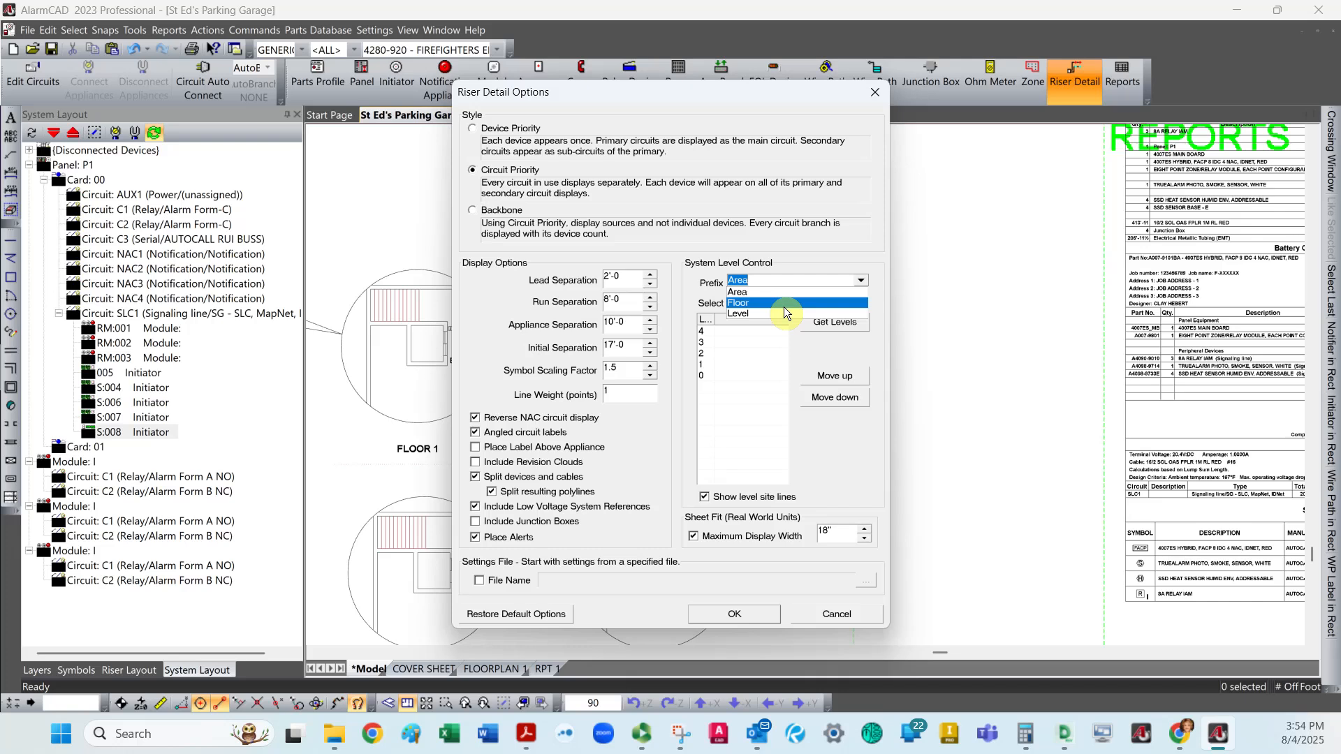
{"action": "left_click", "coordinate": [784, 307]}
{"action": "left_click", "coordinate": [831, 325]}
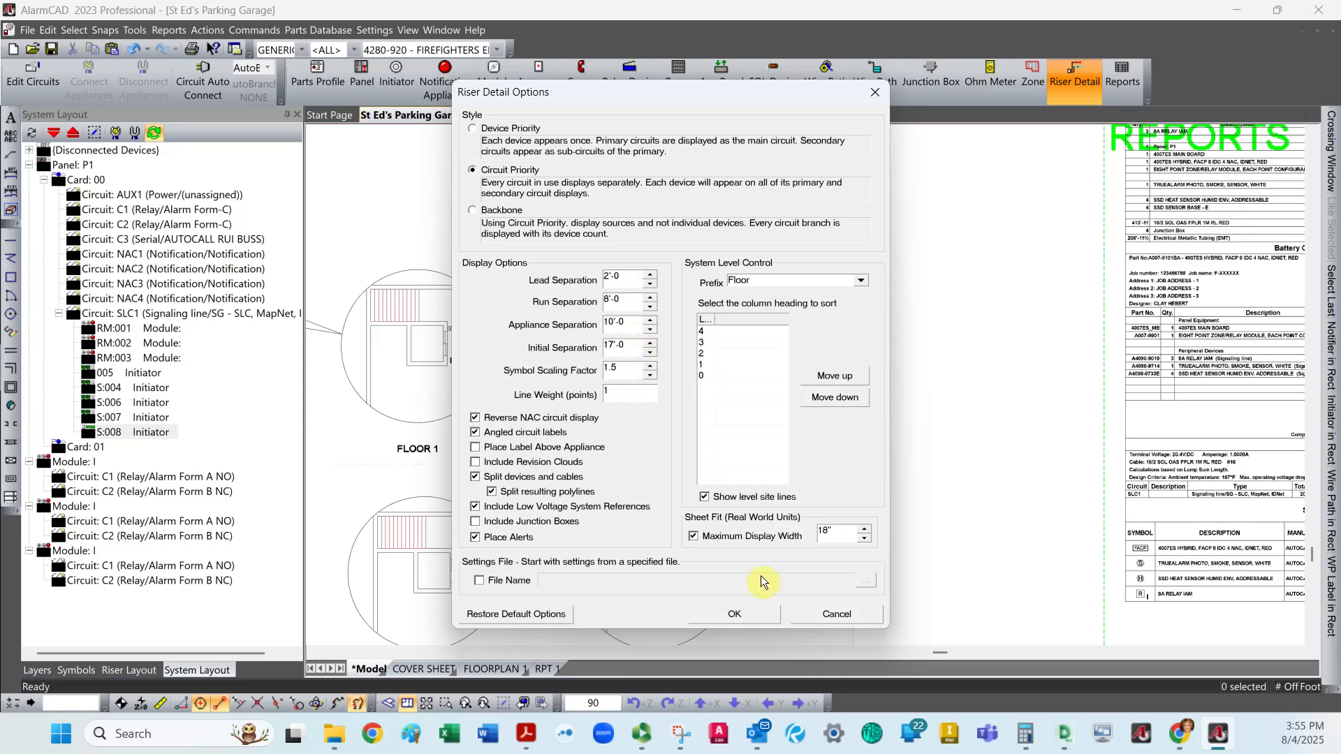
Generate the riser detail with the chosen options and dismiss its Riser Detail Report.
{"action": "left_click_drag", "start_coordinate": [837, 528], "coordinate": [798, 531]}
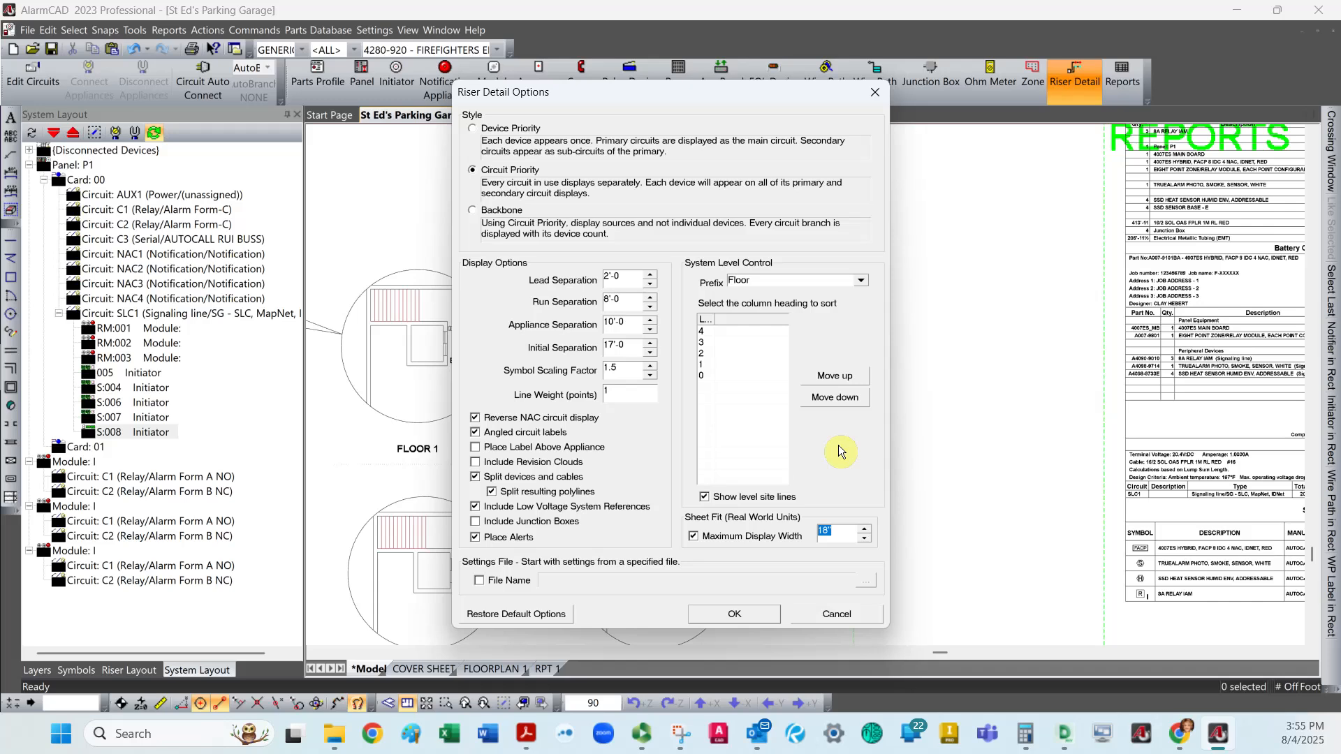
{"action": "left_click", "coordinate": [749, 615]}
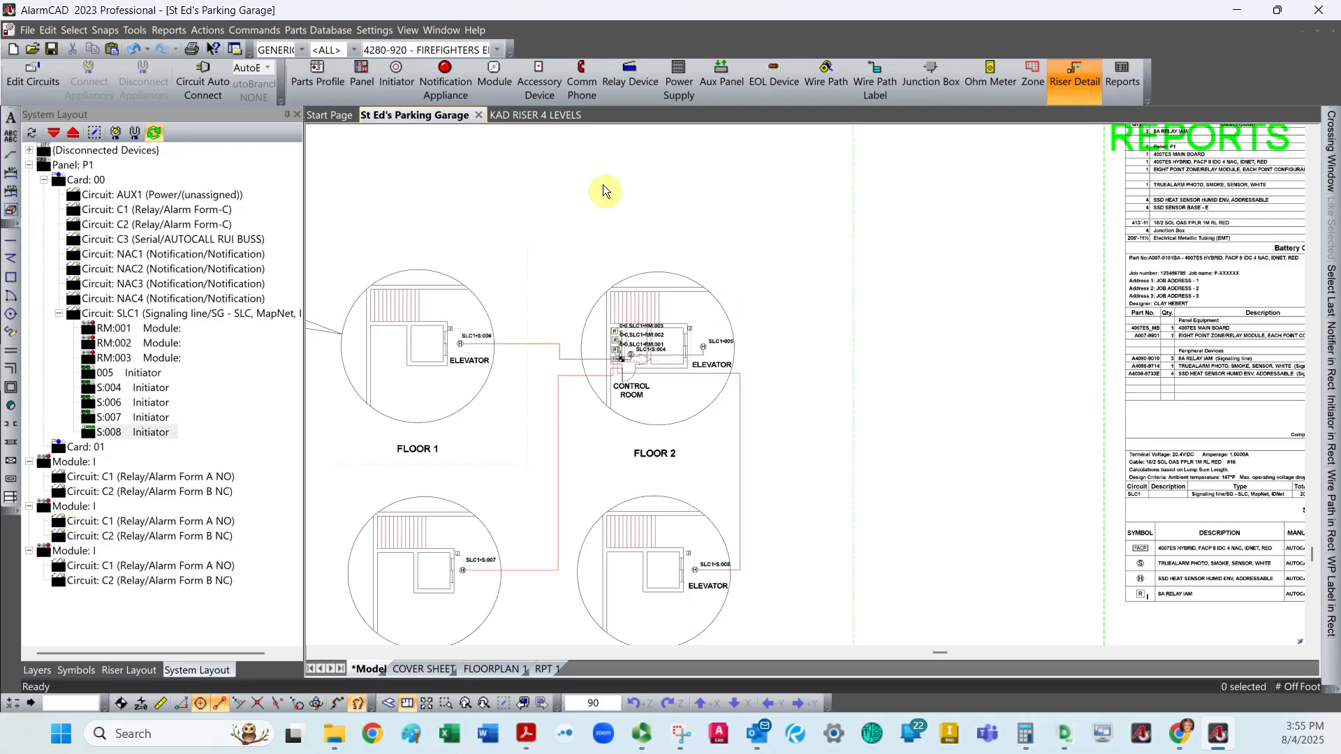
{"action": "left_click", "coordinate": [531, 119]}
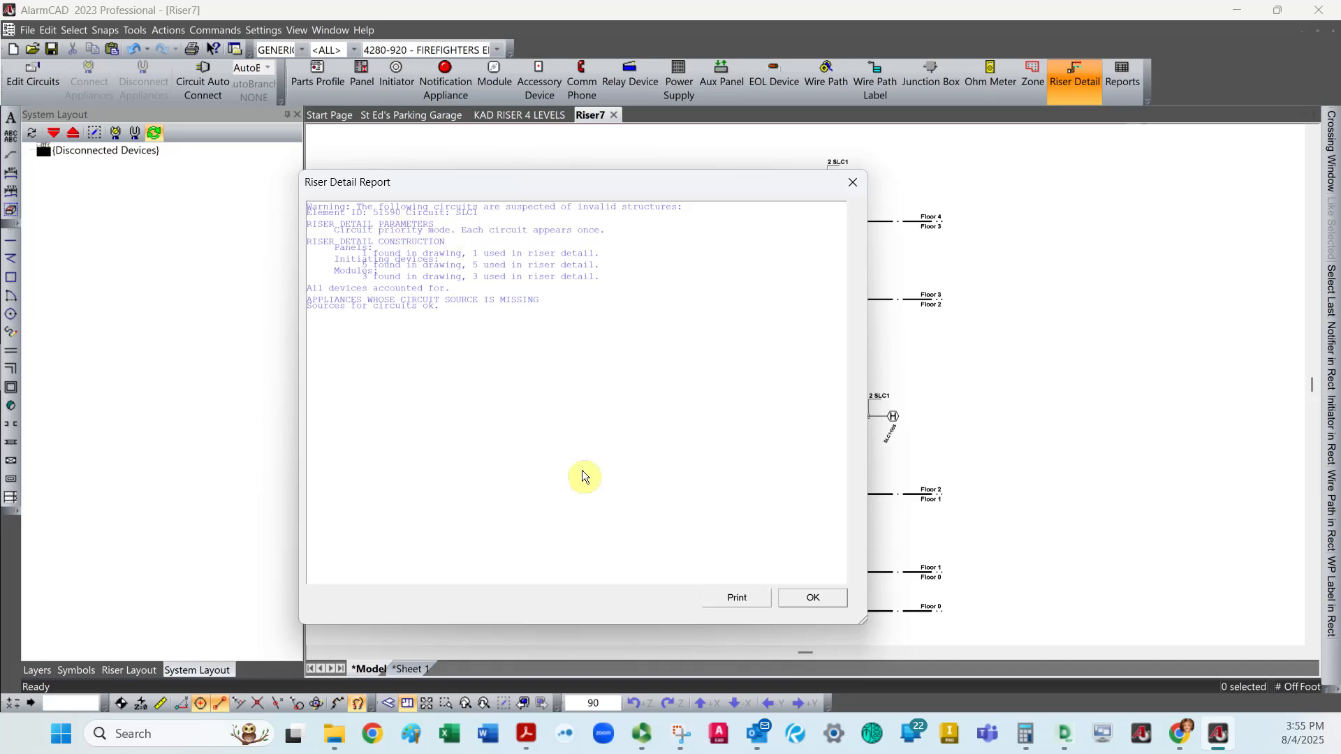
{"action": "left_click", "coordinate": [743, 582]}
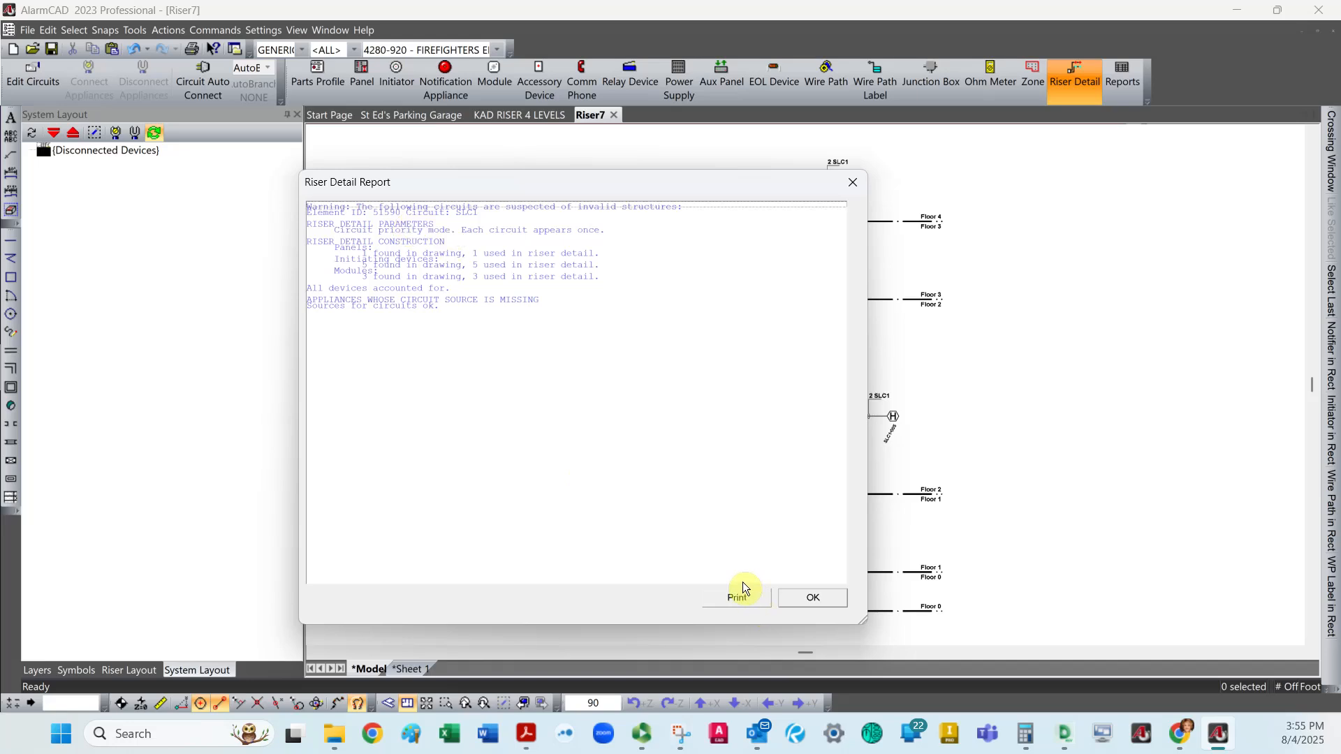
{"action": "left_click", "coordinate": [810, 598]}
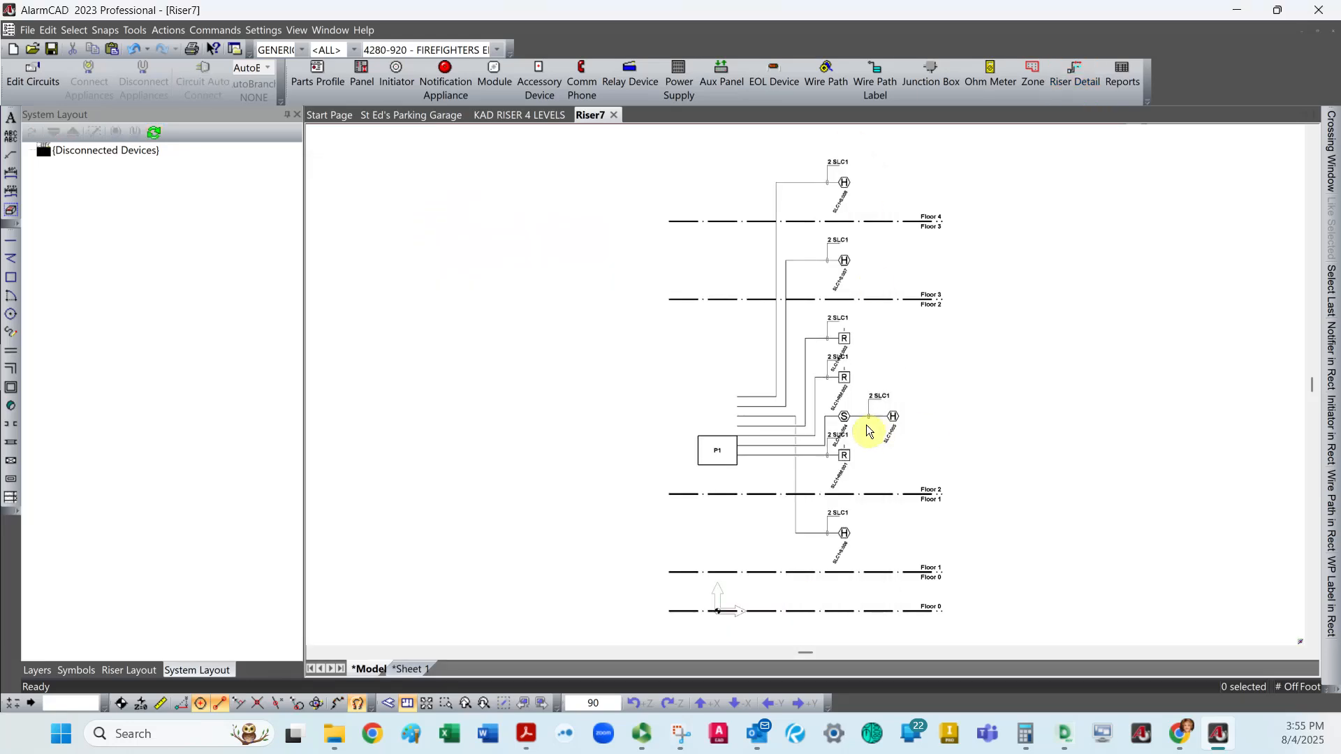
Move the overlapping Floor 2 address labels RM:003, RM:002, S:004 and RM:001 to the upper right of their device symbols.
{"action": "scroll", "coordinate": [860, 371], "scroll_direction": "down", "scroll_amount": 1}
{"action": "scroll", "coordinate": [858, 370], "scroll_direction": "up", "scroll_amount": 3}
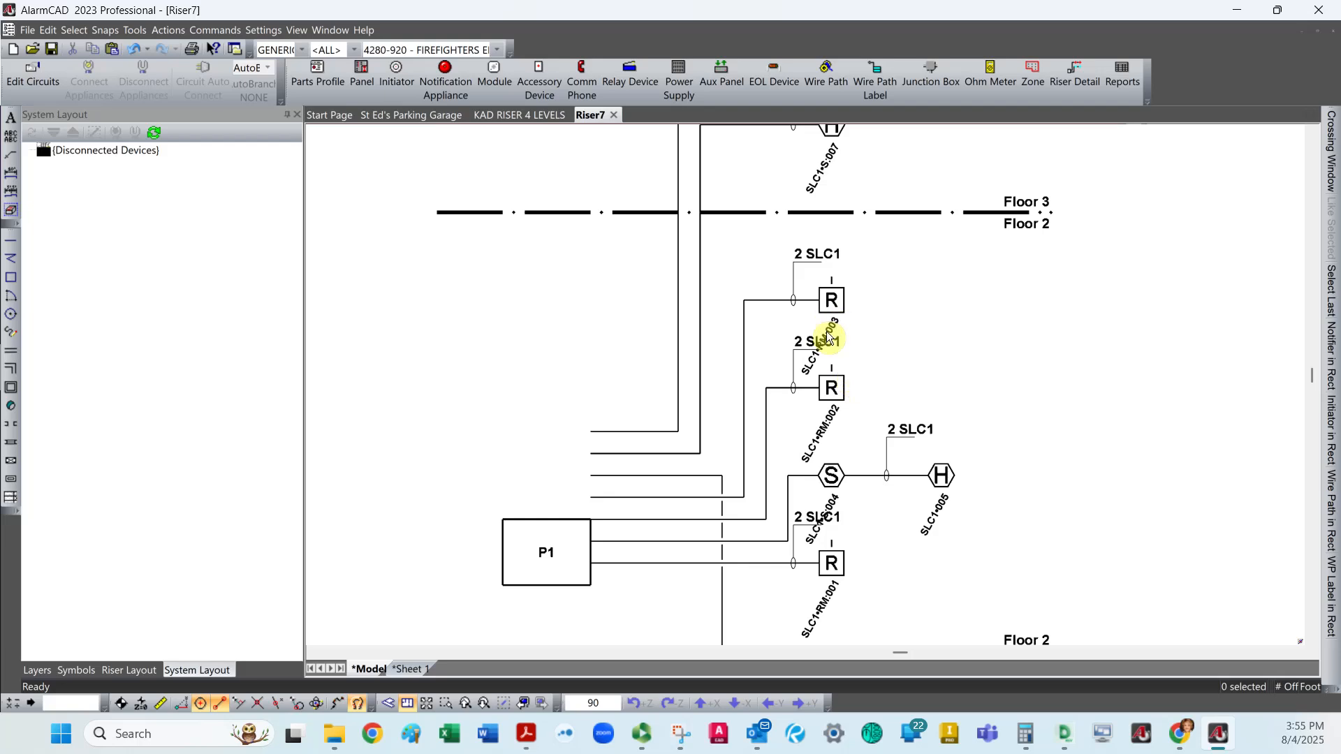
{"action": "left_click_drag", "start_coordinate": [818, 340], "coordinate": [881, 250]}
{"action": "left_click_drag", "start_coordinate": [838, 437], "coordinate": [876, 348]}
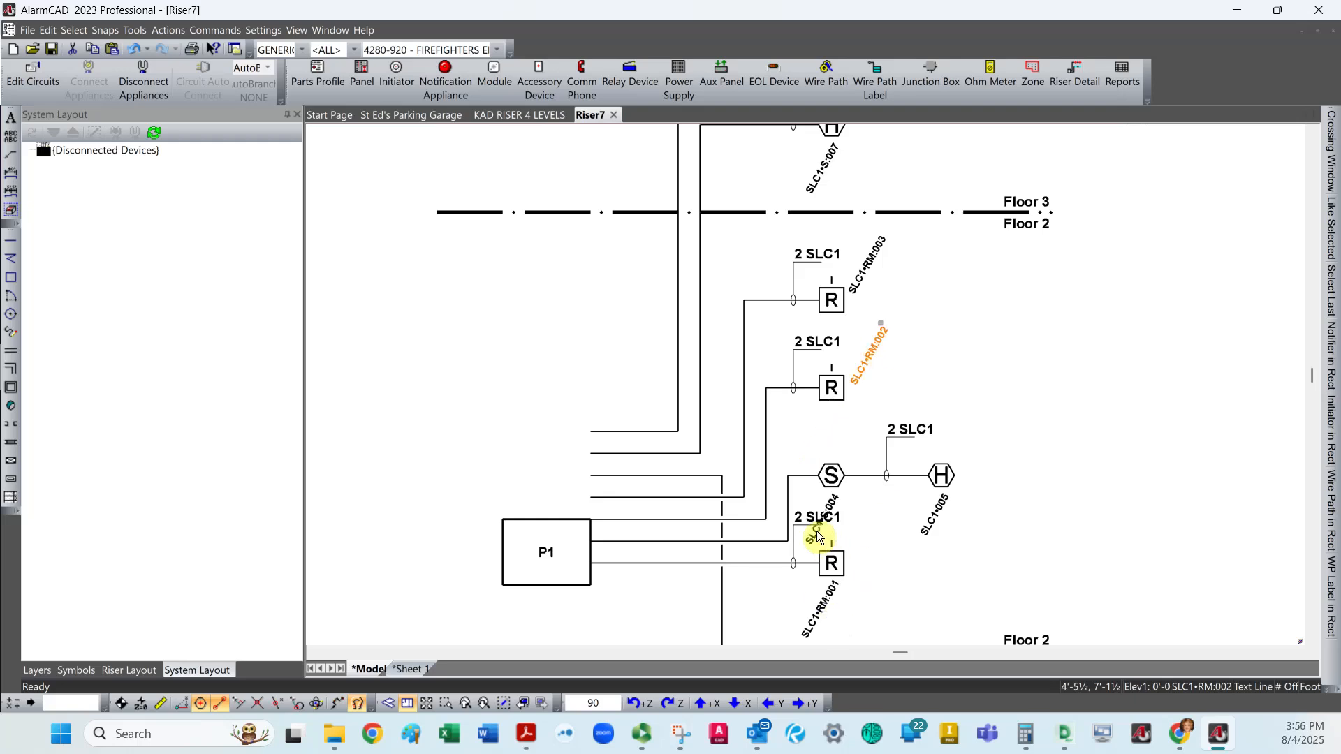
{"action": "left_click_drag", "start_coordinate": [818, 538], "coordinate": [852, 450]}
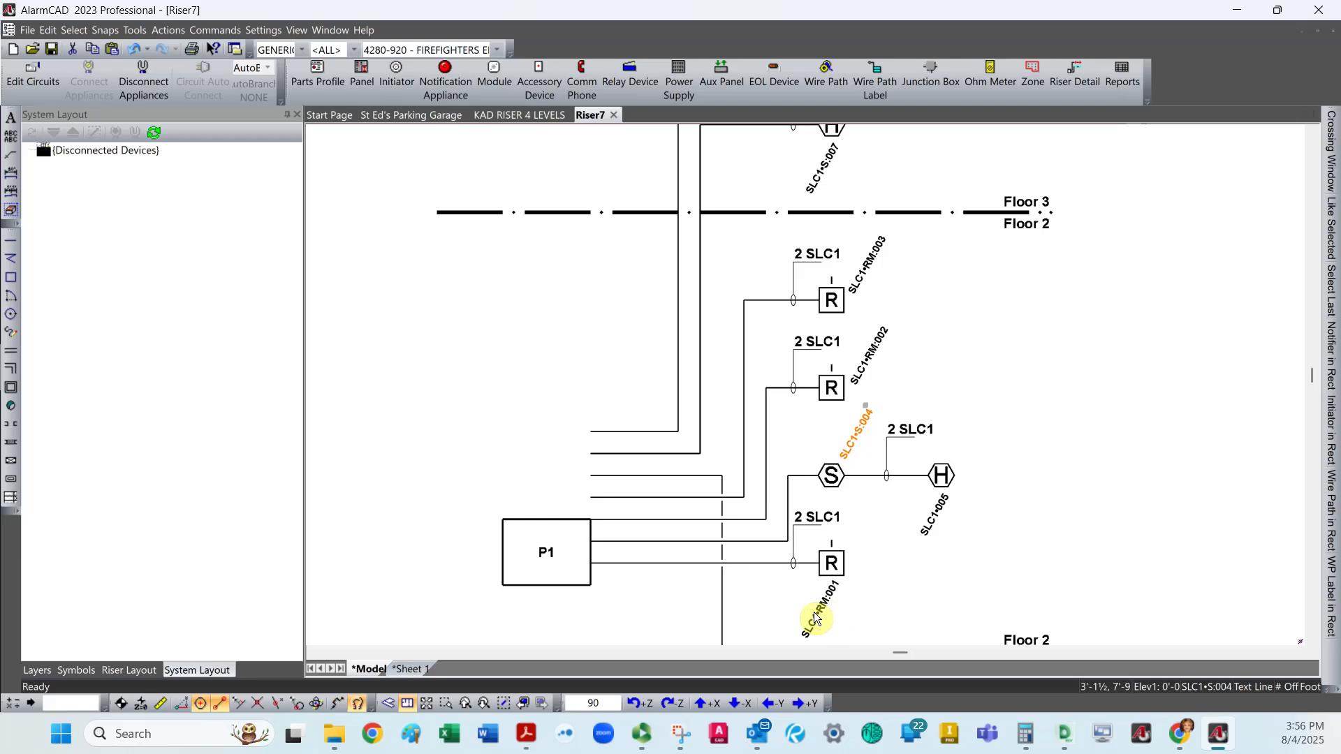
{"action": "left_click_drag", "start_coordinate": [810, 618], "coordinate": [859, 544]}
{"action": "left_click", "coordinate": [872, 579]}
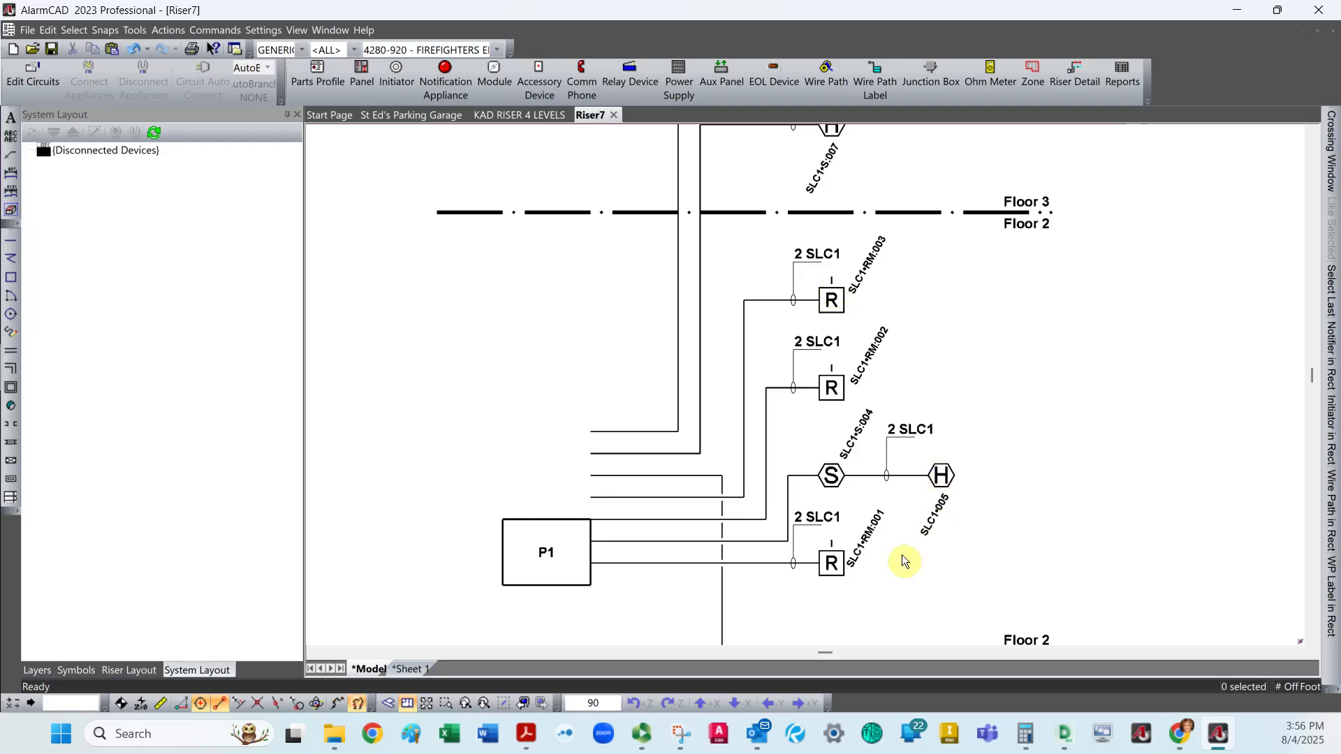
Examine the devices and SLC1 wire labels on each floor of the generated riser diagram.
{"action": "scroll", "coordinate": [898, 557], "scroll_direction": "down", "scroll_amount": 2}
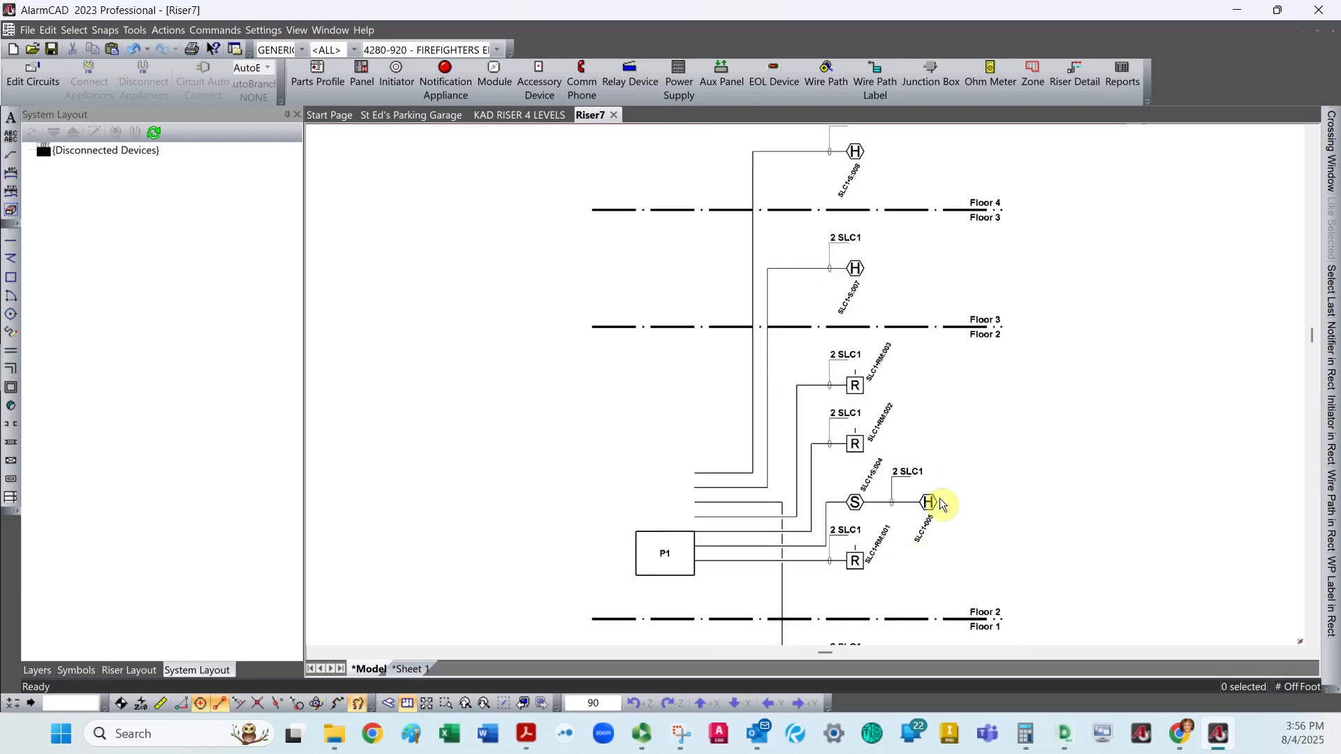
{"action": "scroll", "coordinate": [944, 497], "scroll_direction": "down", "scroll_amount": 2}
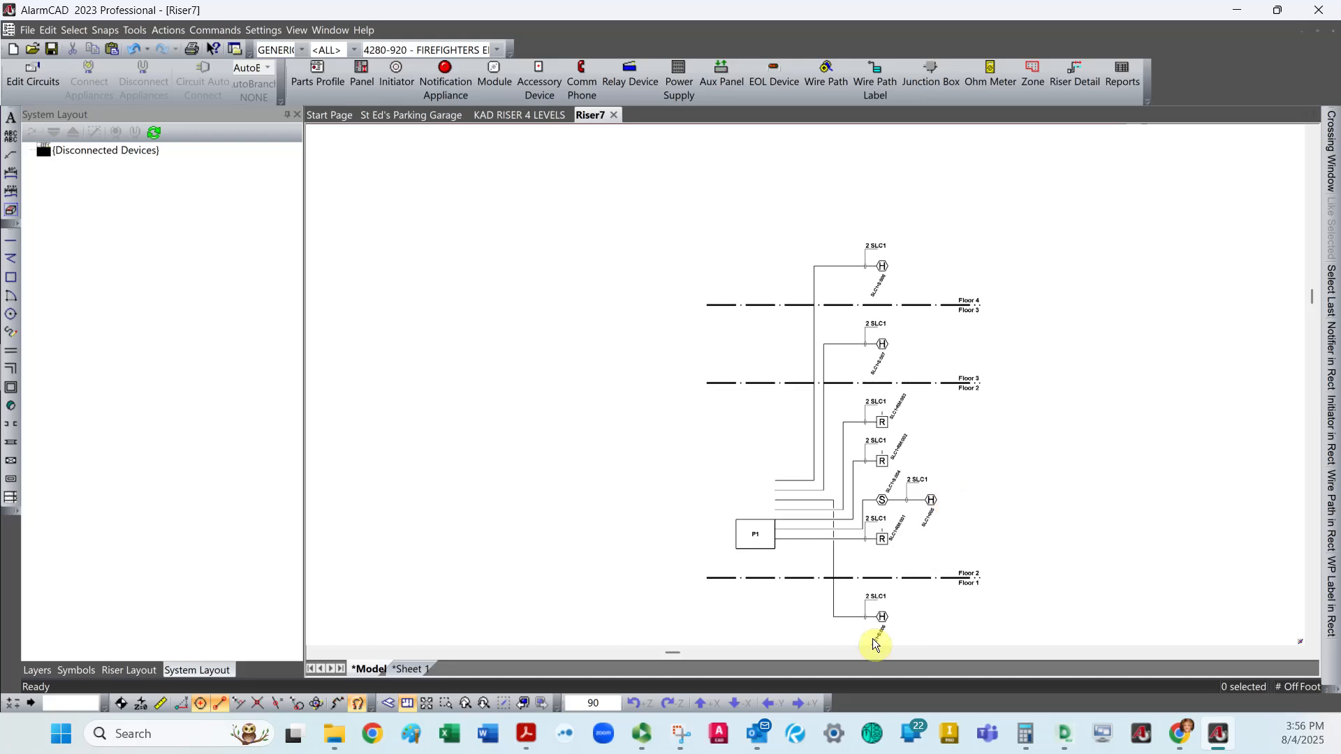
{"action": "scroll", "coordinate": [880, 630], "scroll_direction": "up", "scroll_amount": 2}
{"action": "scroll", "coordinate": [883, 614], "scroll_direction": "down", "scroll_amount": 2}
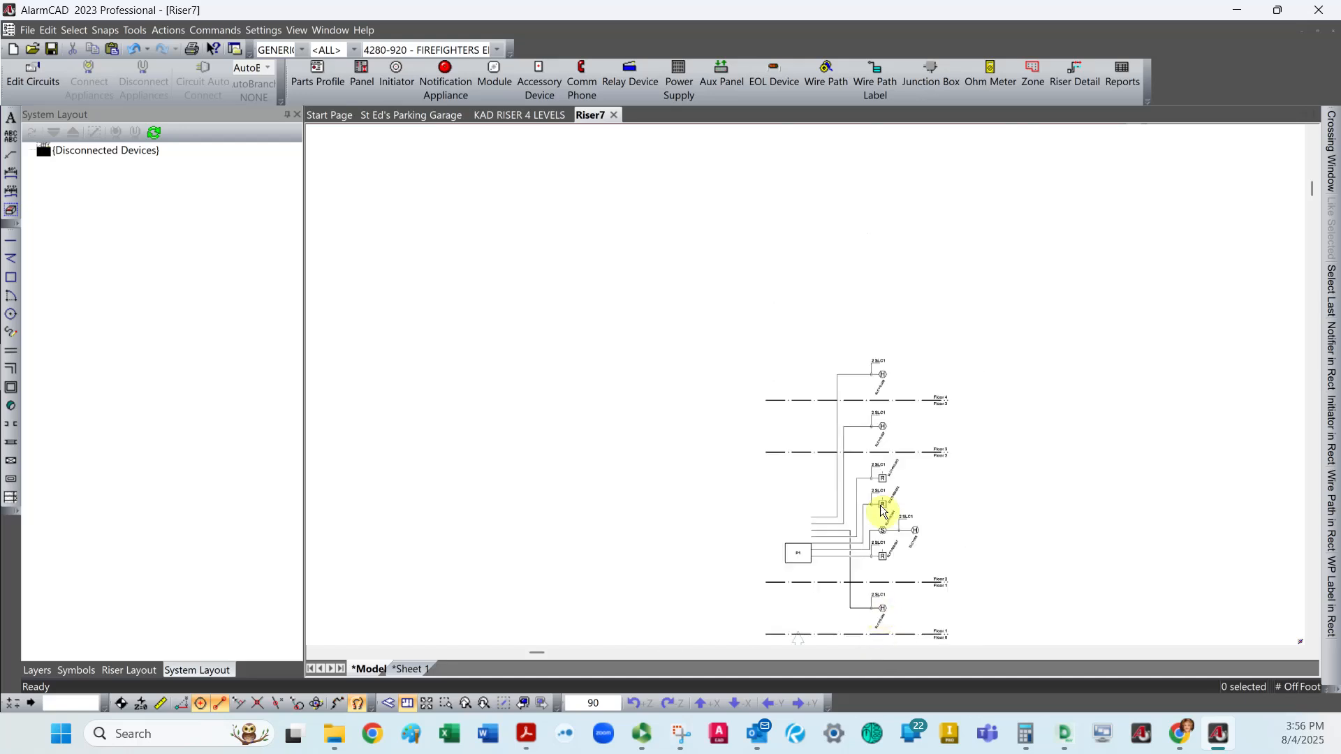
{"action": "scroll", "coordinate": [862, 454], "scroll_direction": "up", "scroll_amount": 2}
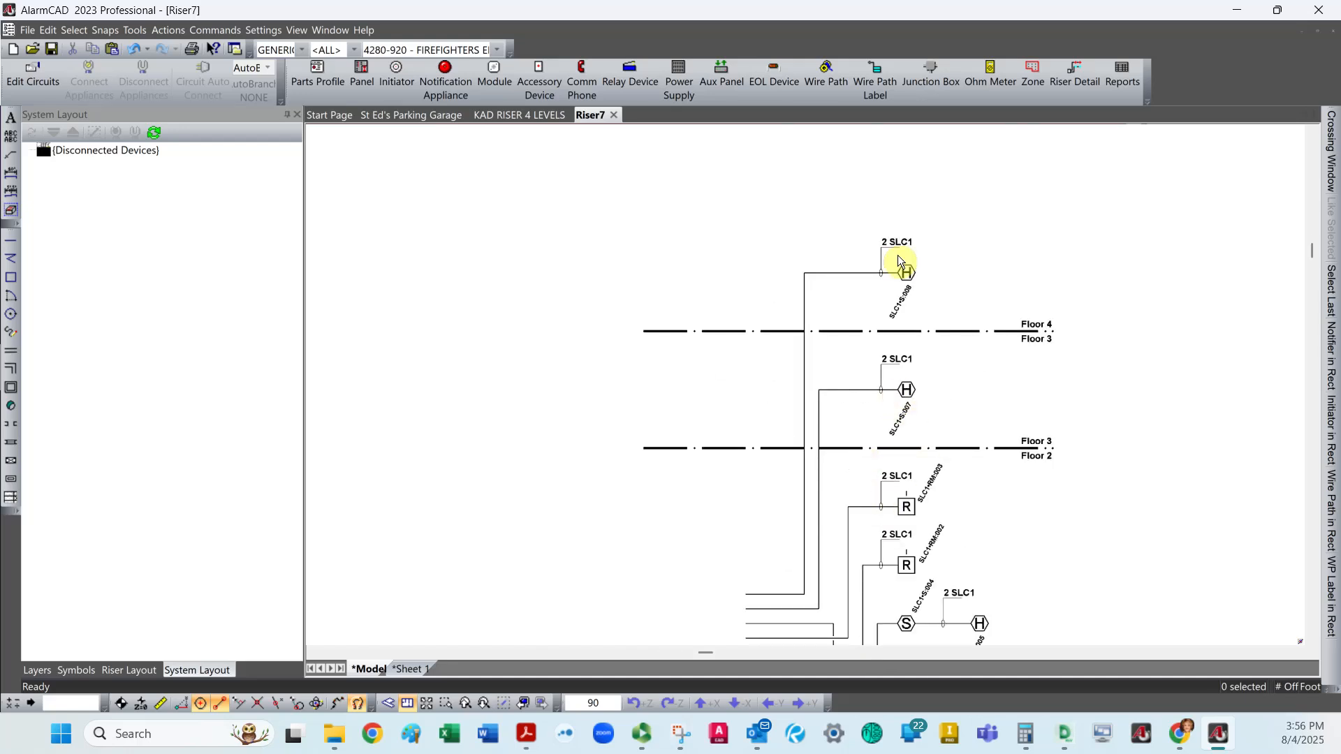
{"action": "scroll", "coordinate": [844, 488], "scroll_direction": "down", "scroll_amount": 3}
{"action": "scroll", "coordinate": [790, 560], "scroll_direction": "up", "scroll_amount": 2}
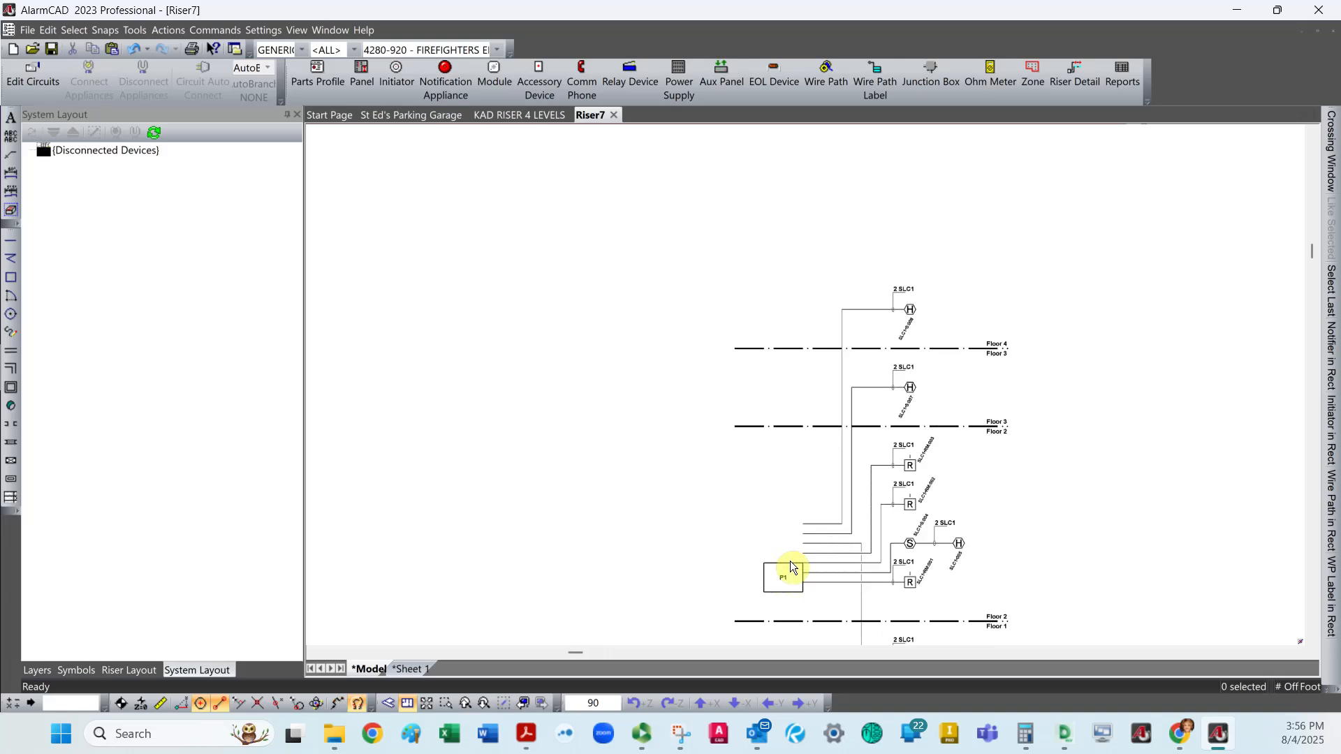
Extend the P1 panel box upward to a height of 15'-10 to cover all circuit lines, and centre its P1 label.
{"action": "left_click", "coordinate": [792, 564]}
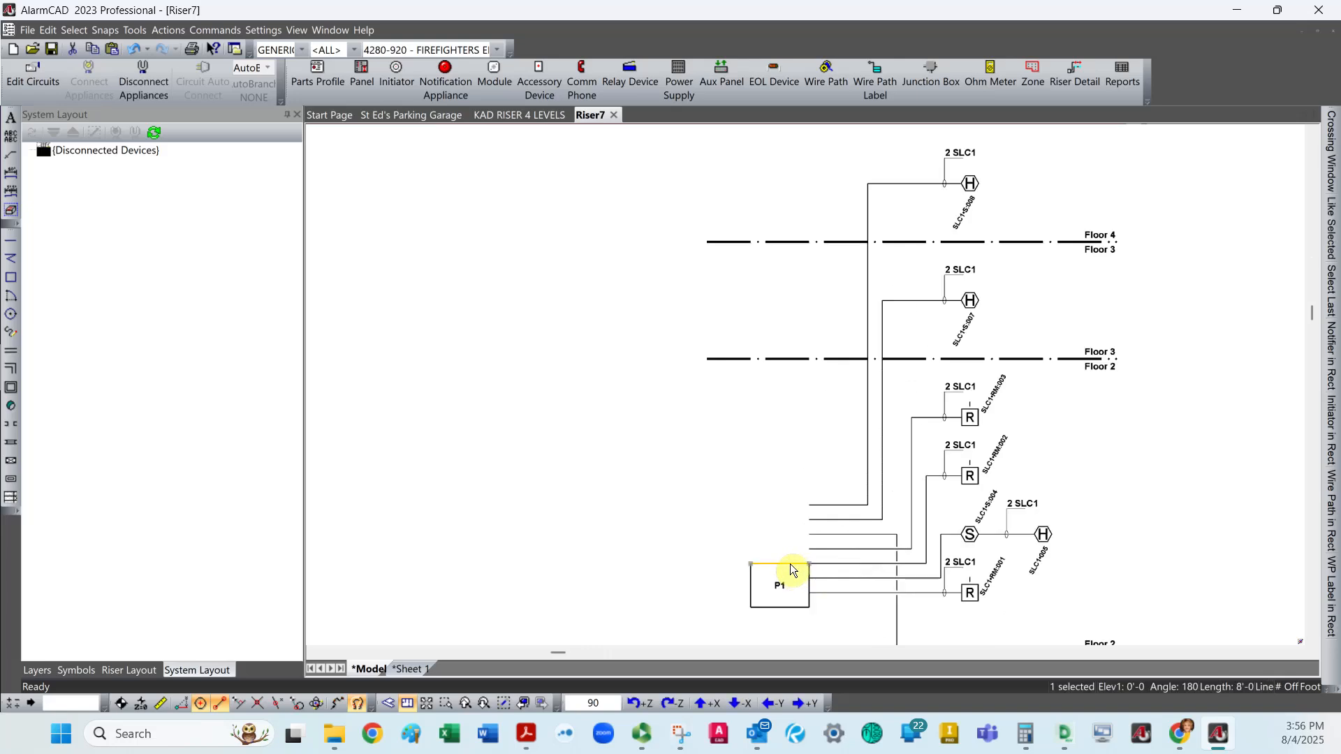
{"action": "left_click_drag", "start_coordinate": [789, 563], "coordinate": [787, 498]}
{"action": "left_click", "coordinate": [809, 574]}
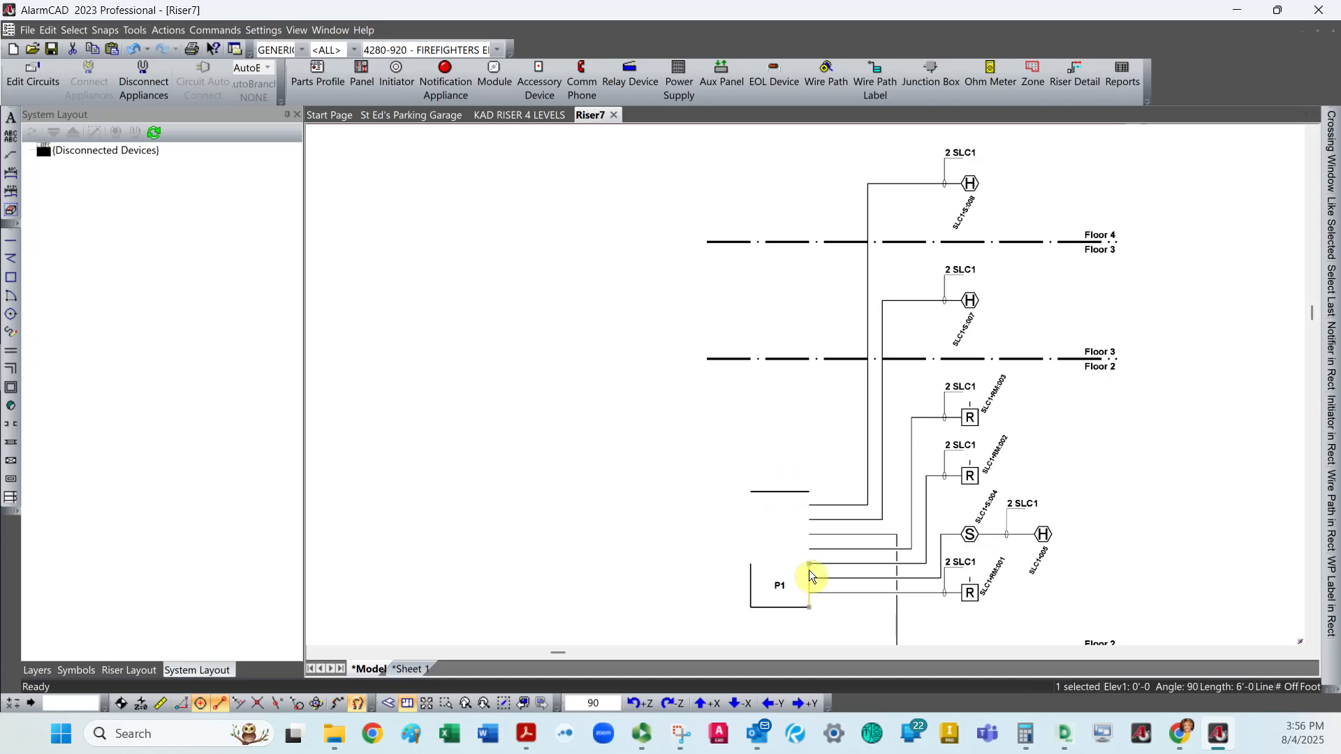
{"action": "left_click_drag", "start_coordinate": [807, 563], "coordinate": [811, 493]}
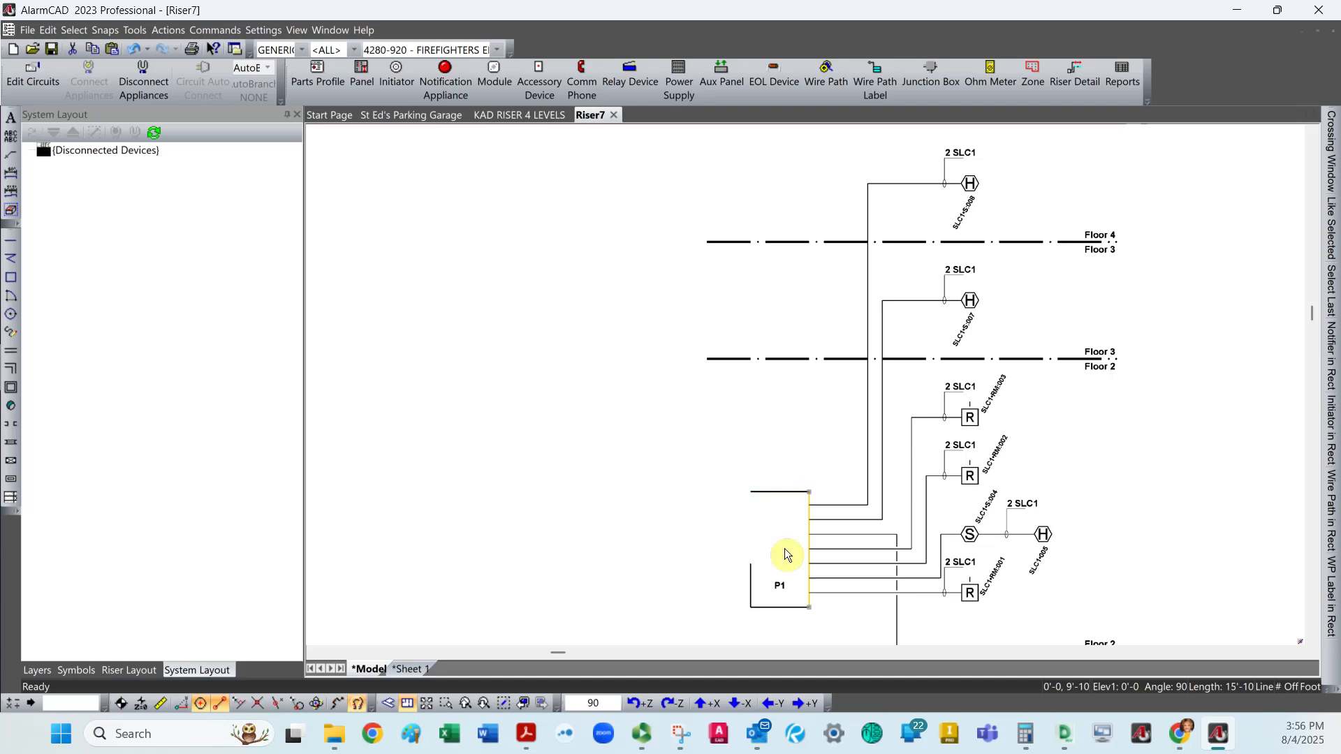
{"action": "left_click", "coordinate": [751, 569]}
{"action": "left_click_drag", "start_coordinate": [750, 560], "coordinate": [751, 493]}
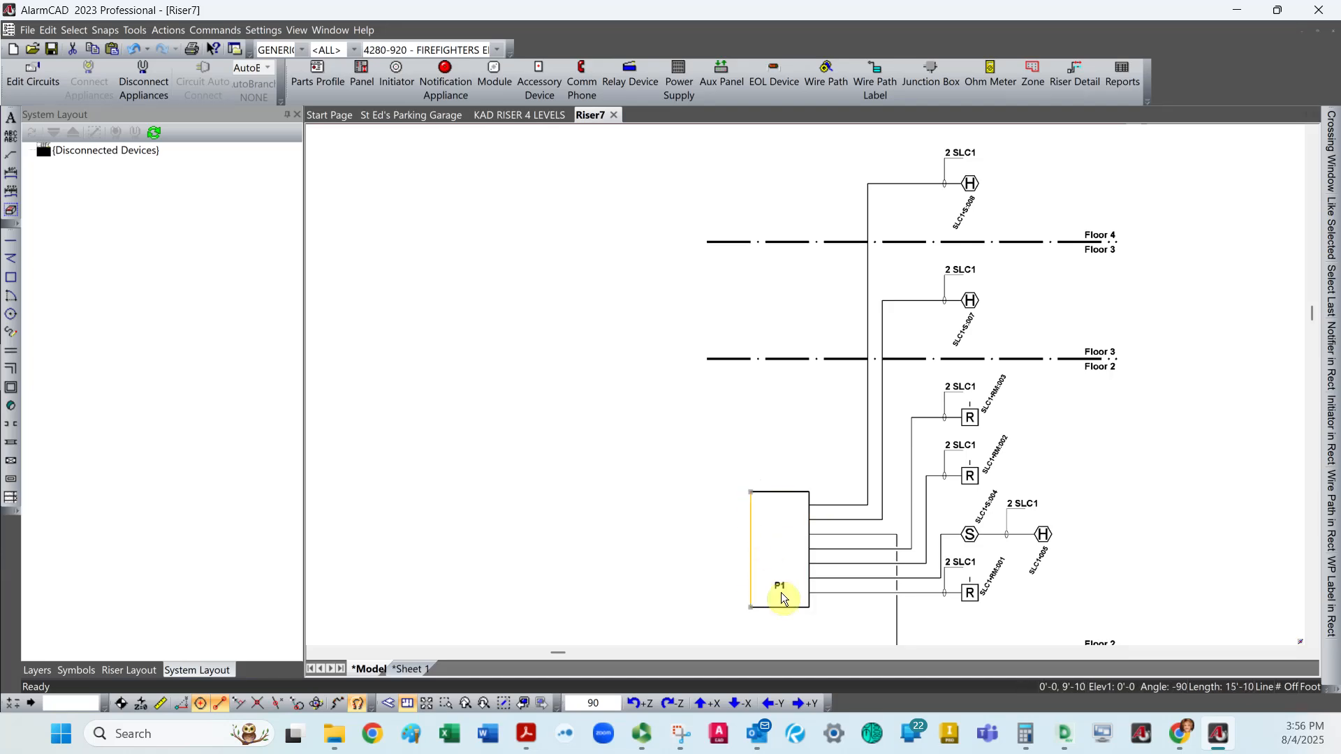
{"action": "left_click_drag", "start_coordinate": [780, 582], "coordinate": [780, 543]}
{"action": "left_click", "coordinate": [683, 548]}
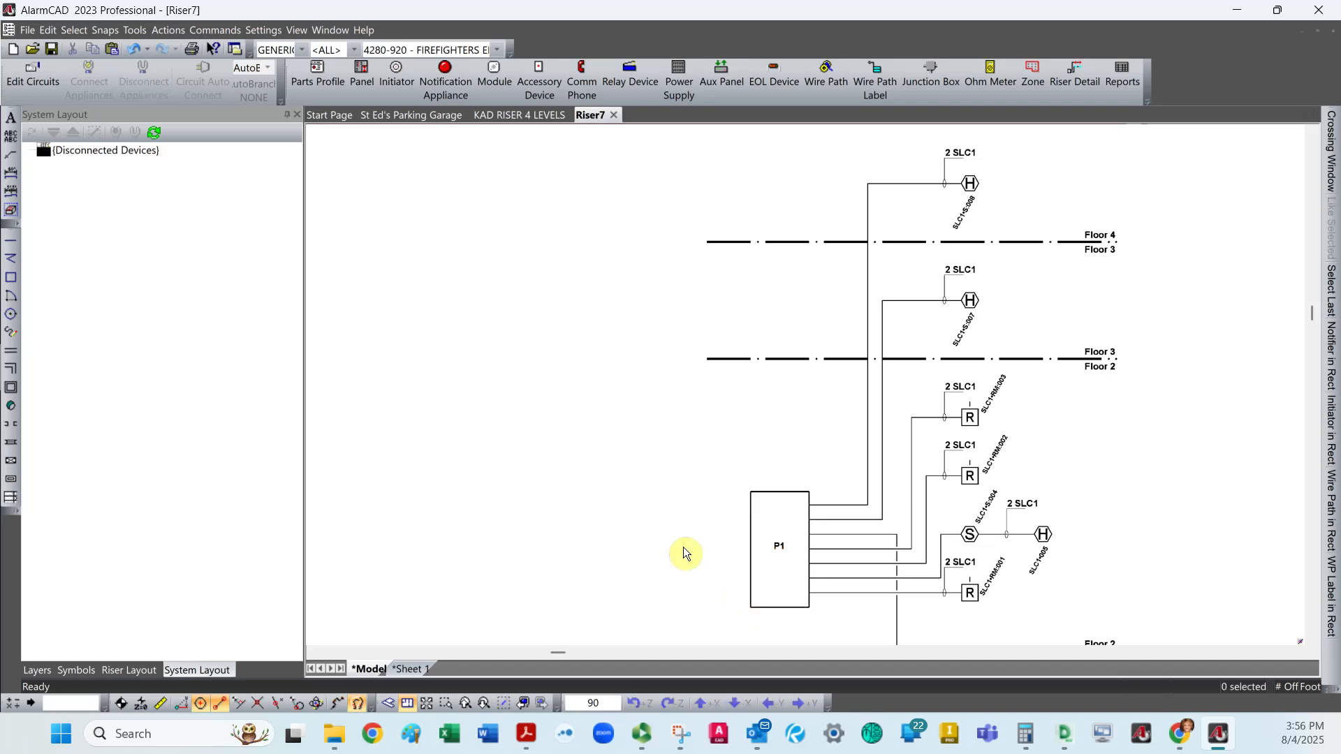
Switch to the KAD RISER 4 LEVELS drawing and select the entire four-floor riser diagram for copying.
{"action": "scroll", "coordinate": [620, 531], "scroll_direction": "down", "scroll_amount": 3}
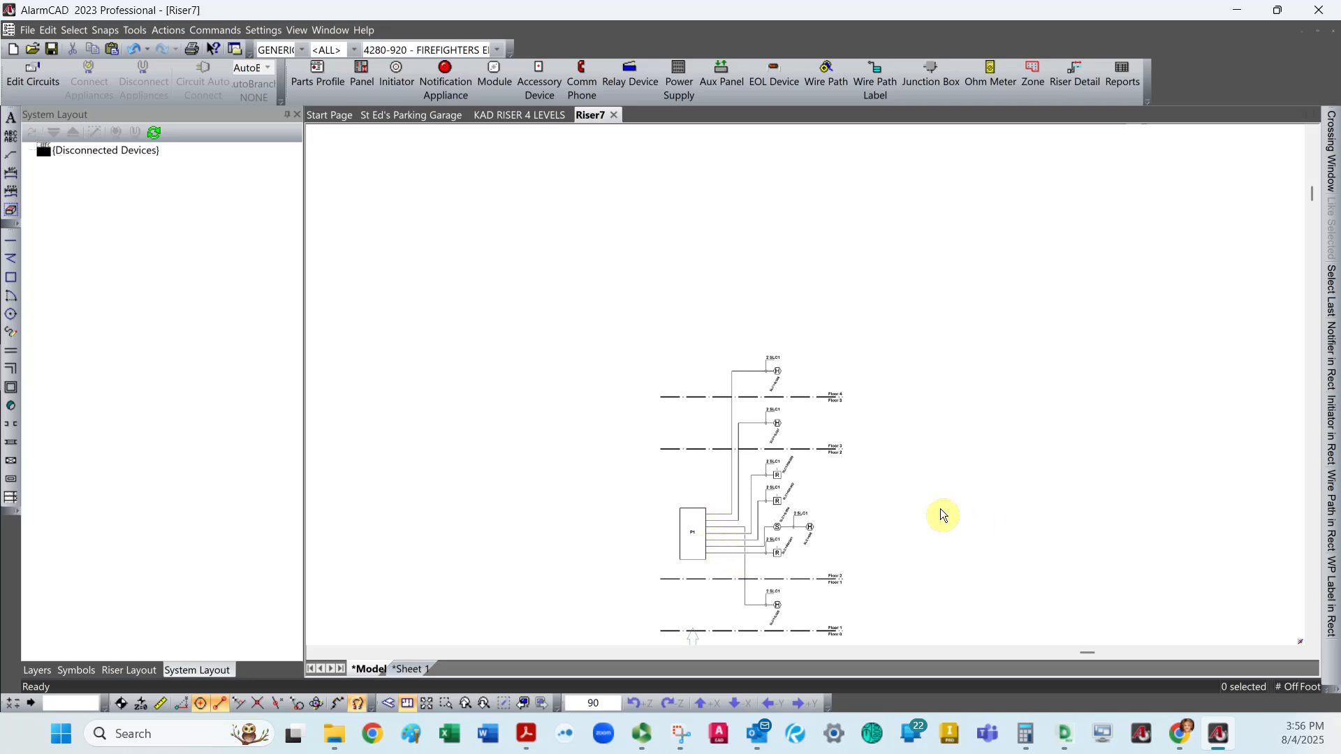
{"action": "left_click", "coordinate": [549, 118]}
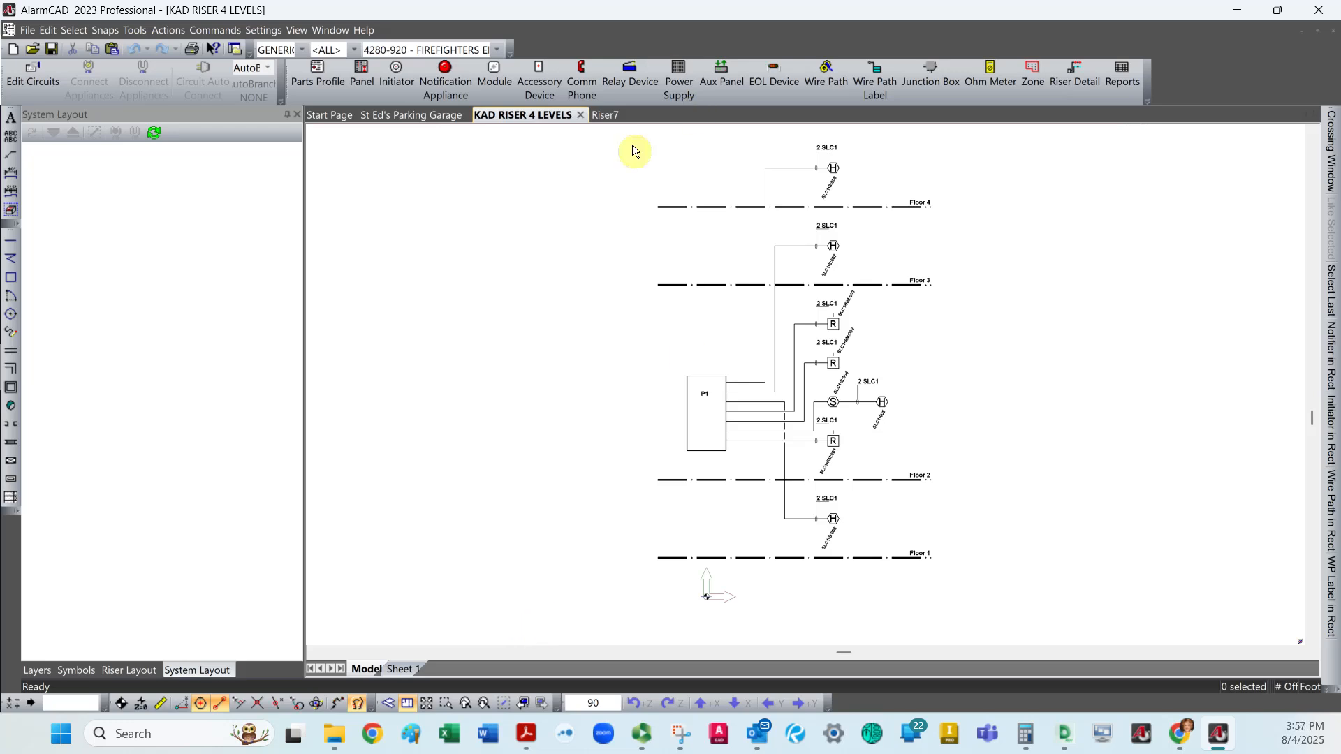
{"action": "mouse_move", "coordinate": [624, 130]}
{"action": "left_mouse_down"}
{"action": "mouse_move", "coordinate": [748, 281]}
{"action": "mouse_move", "coordinate": [975, 613]}
{"action": "left_mouse_up"}
{"action": "right_click", "coordinate": [915, 307]}
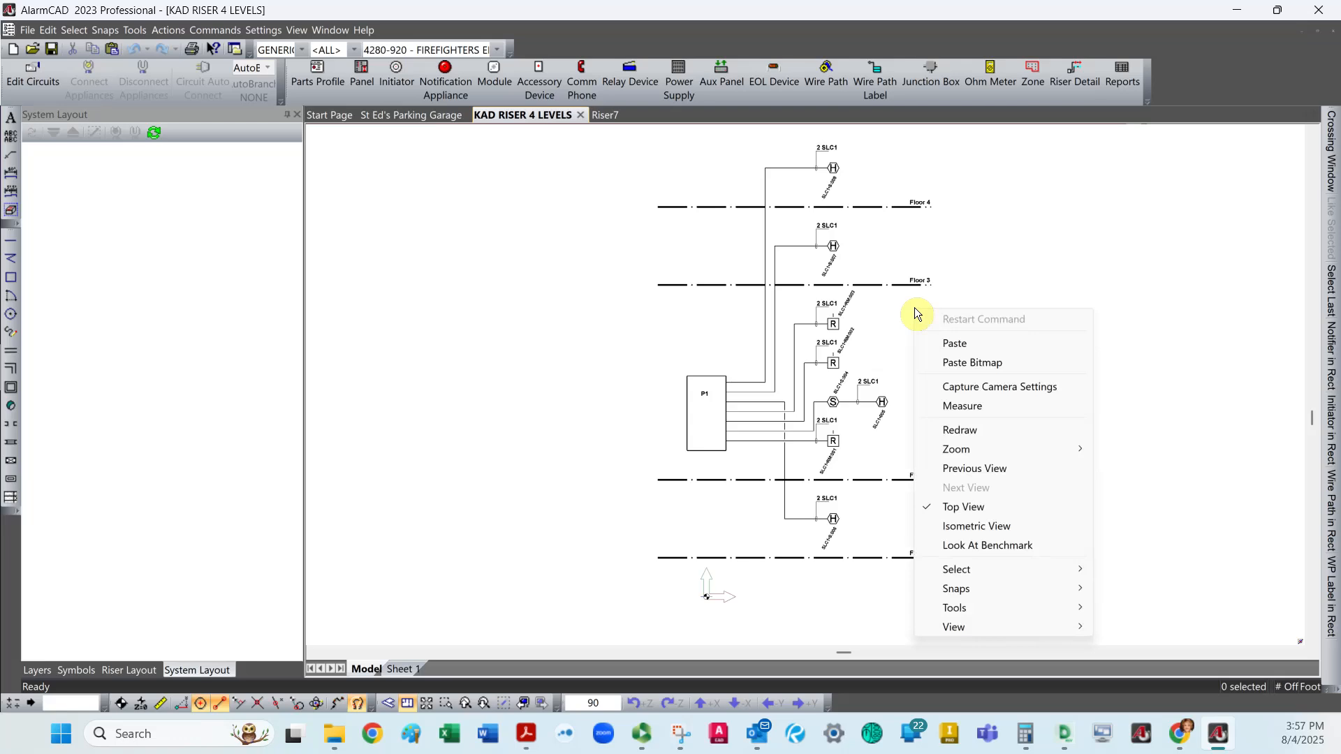
{"action": "left_click", "coordinate": [982, 277]}
{"action": "mouse_move", "coordinate": [640, 130]}
{"action": "left_mouse_down"}
{"action": "mouse_move", "coordinate": [909, 478]}
{"action": "mouse_move", "coordinate": [983, 607]}
{"action": "left_mouse_up"}
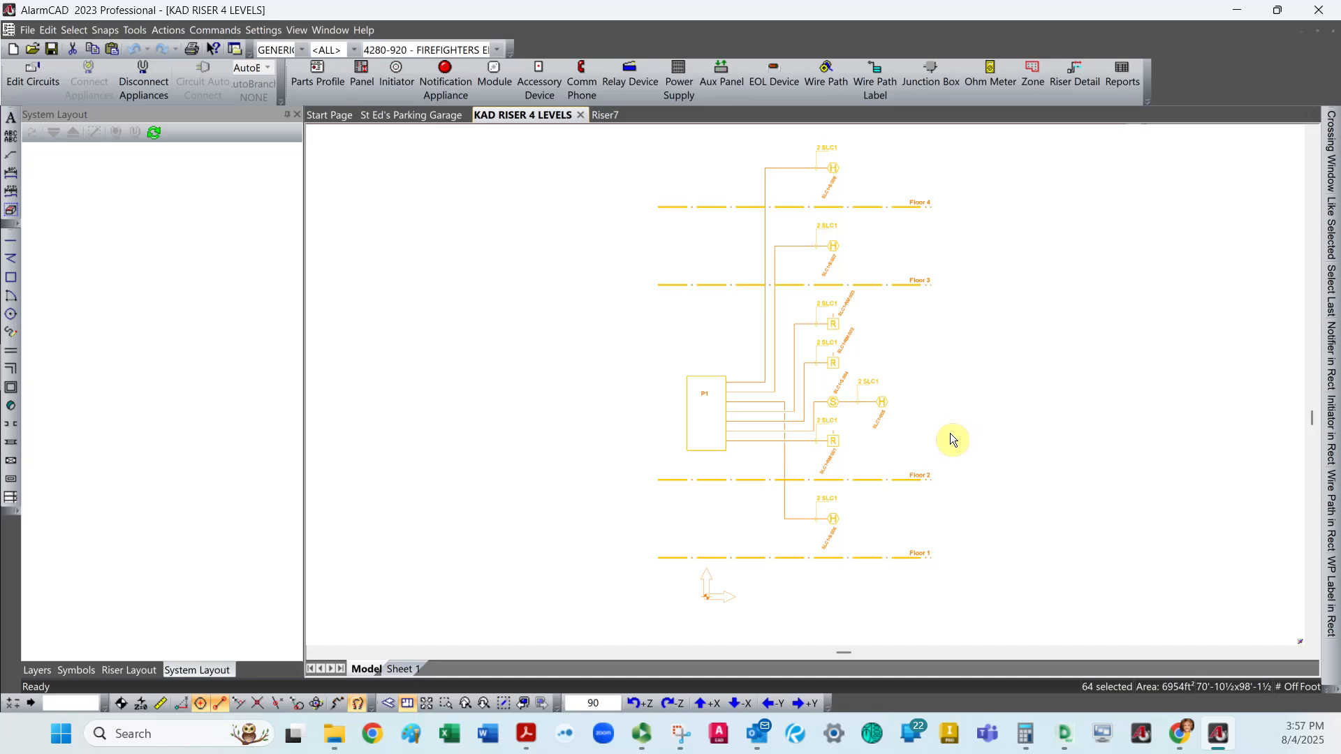
Paste the copied riser diagram into the model of the St Ed's Parking Garage drawing.
{"action": "left_click", "coordinate": [434, 116]}
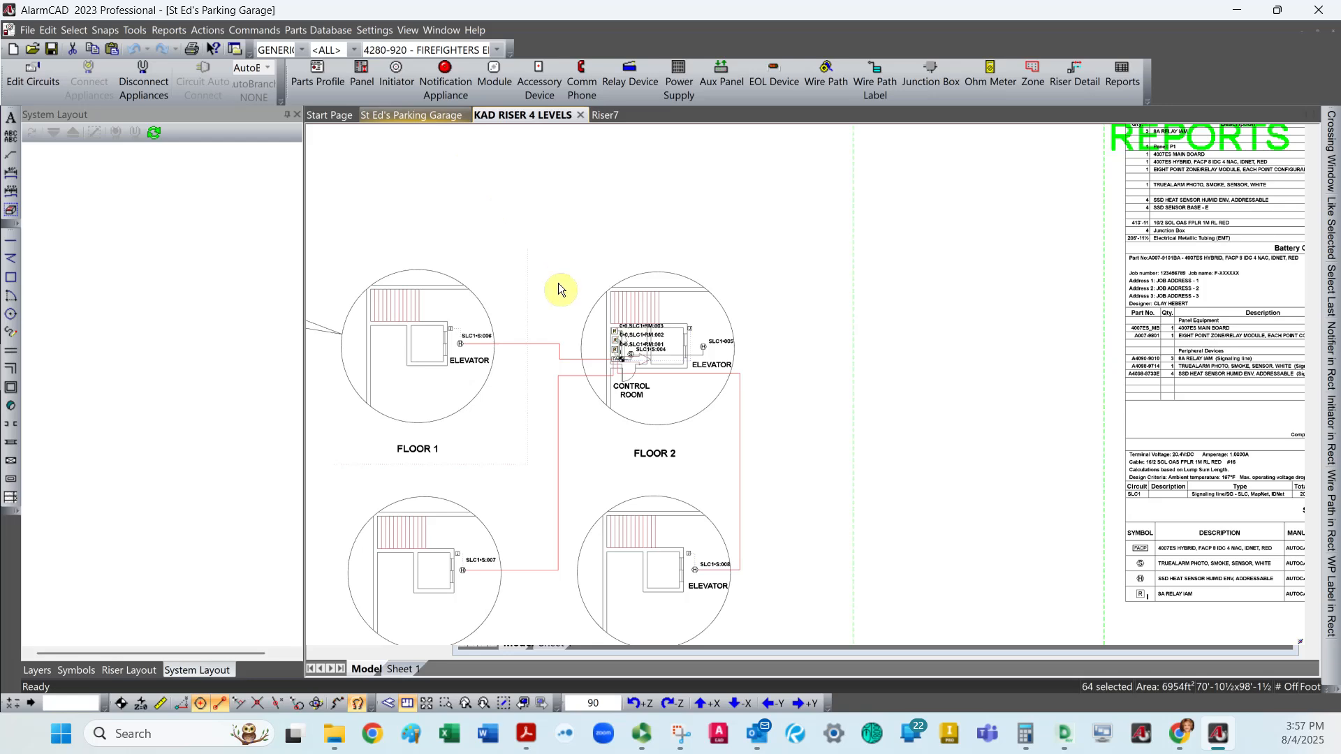
{"action": "left_click", "coordinate": [877, 385]}
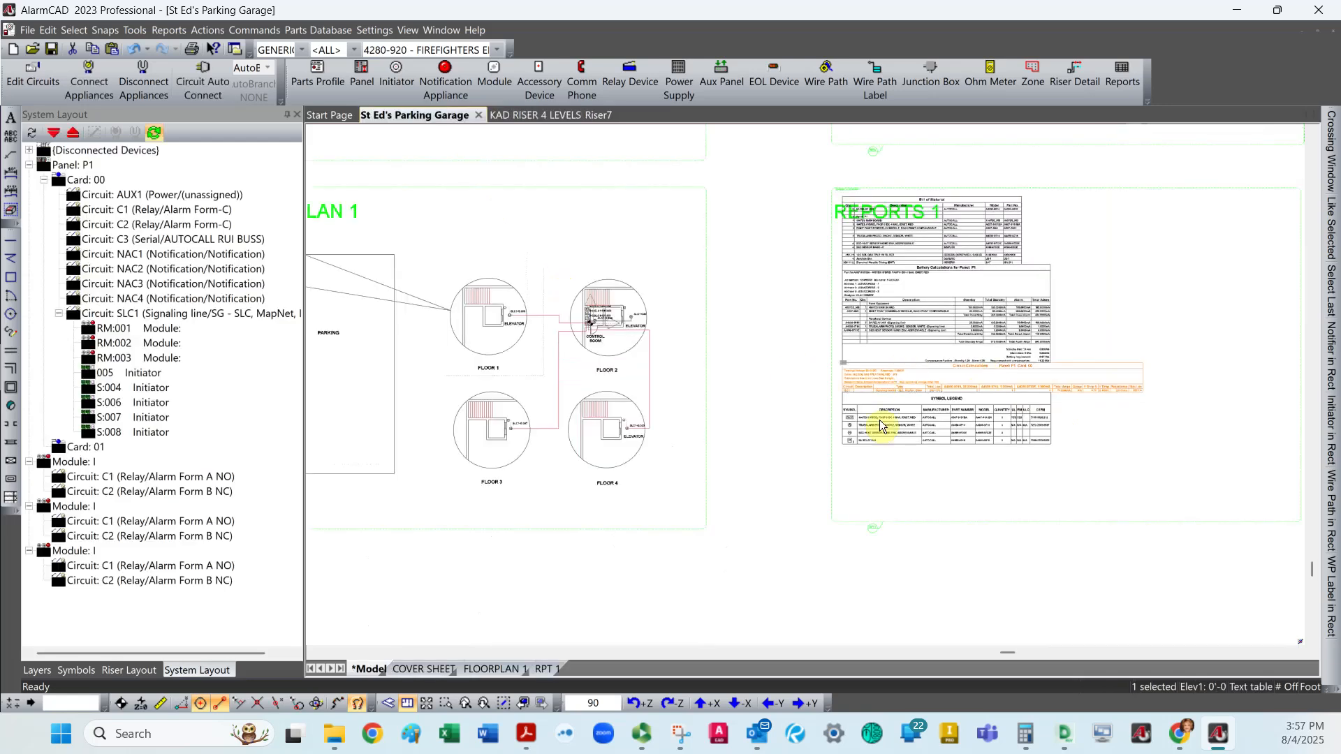
{"action": "scroll", "coordinate": [810, 467], "scroll_direction": "down", "scroll_amount": 4}
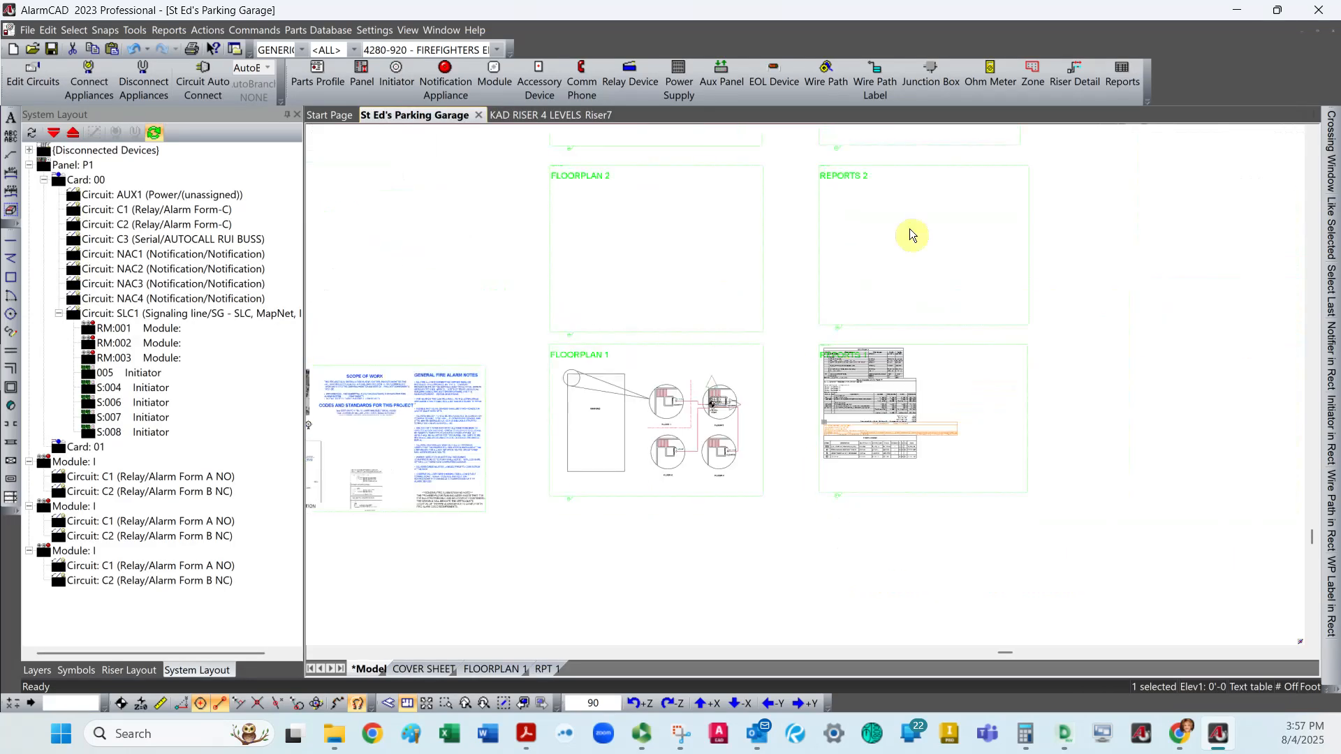
{"action": "scroll", "coordinate": [910, 227], "scroll_direction": "up", "scroll_amount": 4}
{"action": "key", "text": "Escape"}
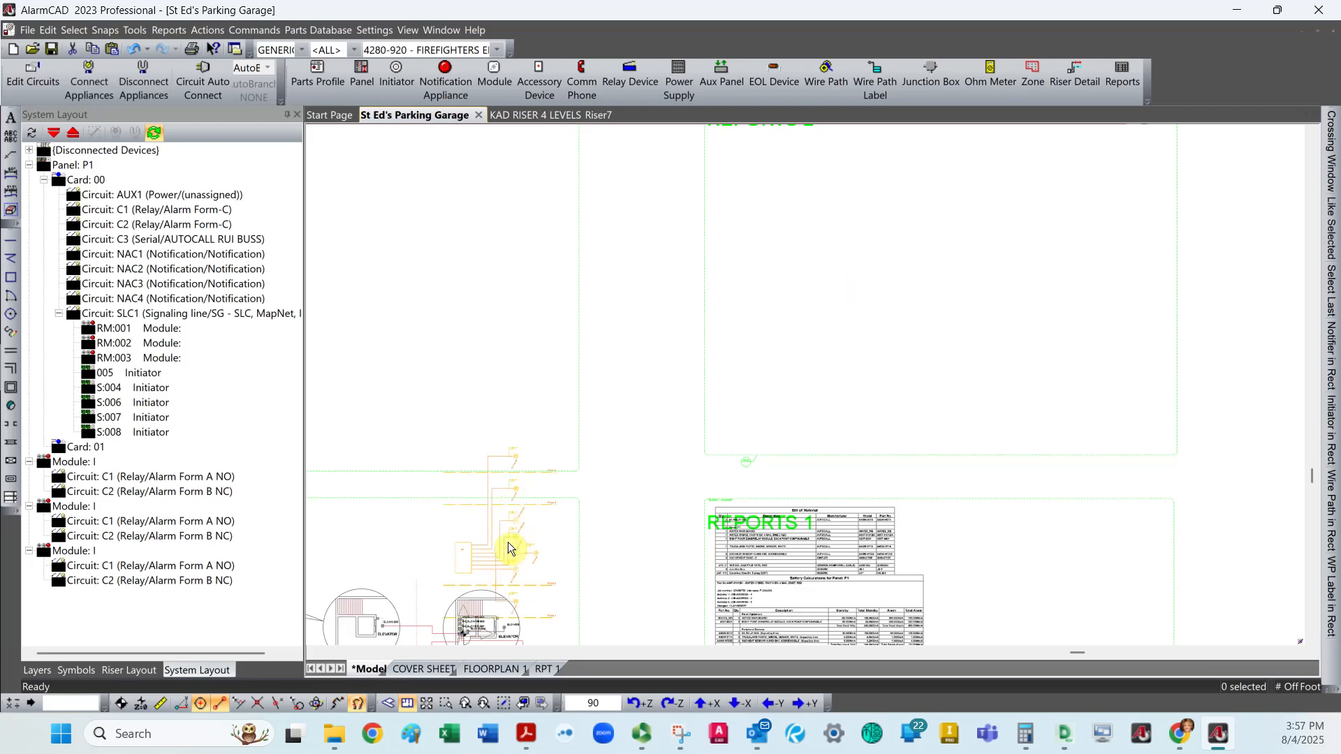
Move the pasted riser diagram into the REPORTS 2 sheet frame and check its placement.
{"action": "left_click_drag", "start_coordinate": [504, 537], "coordinate": [928, 271]}
{"action": "left_click", "coordinate": [964, 390]}
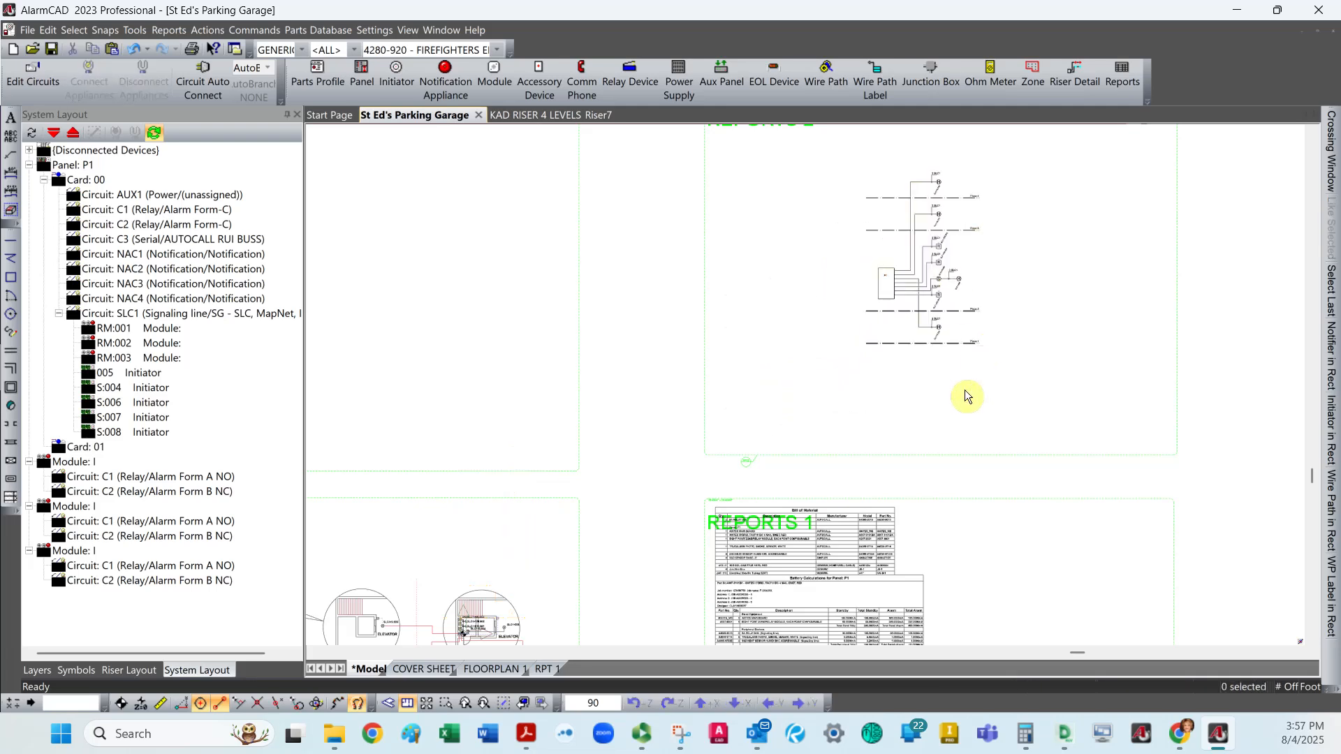
{"action": "left_click", "coordinate": [969, 311]}
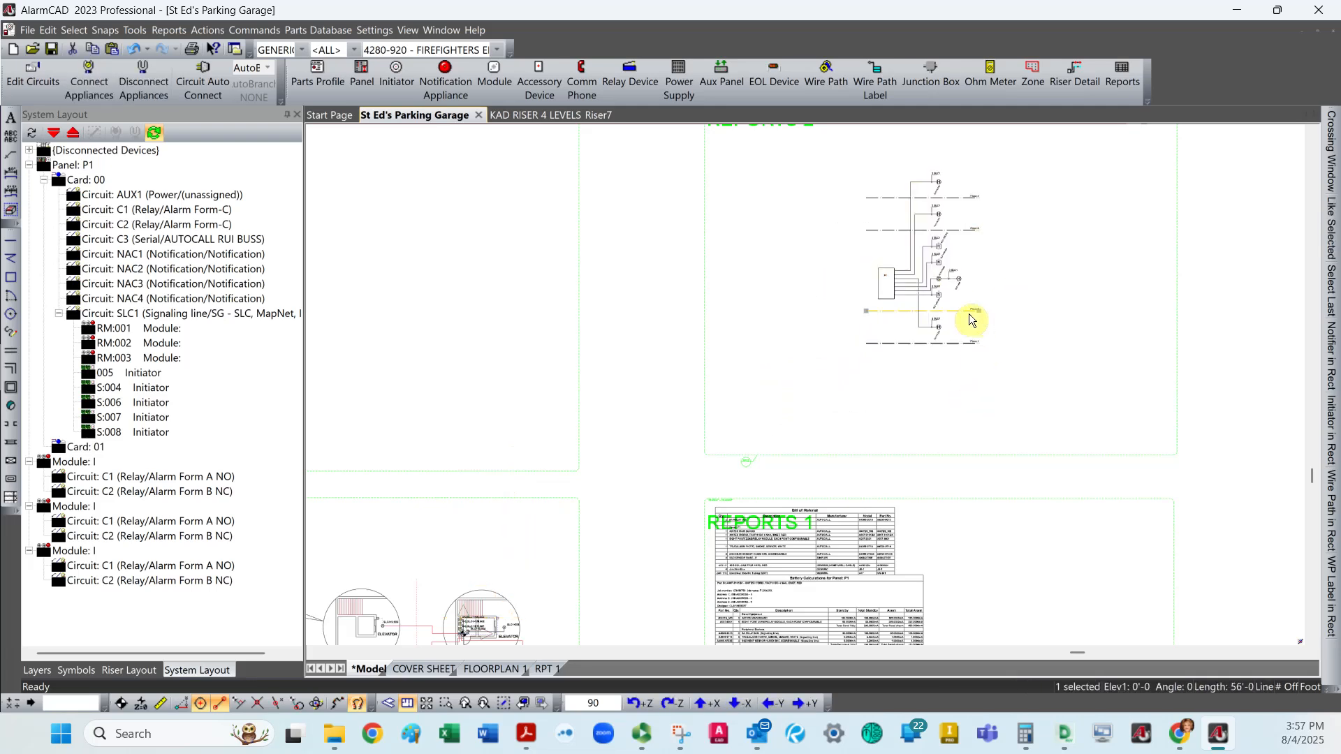
{"action": "scroll", "coordinate": [739, 408], "scroll_direction": "down", "scroll_amount": 4}
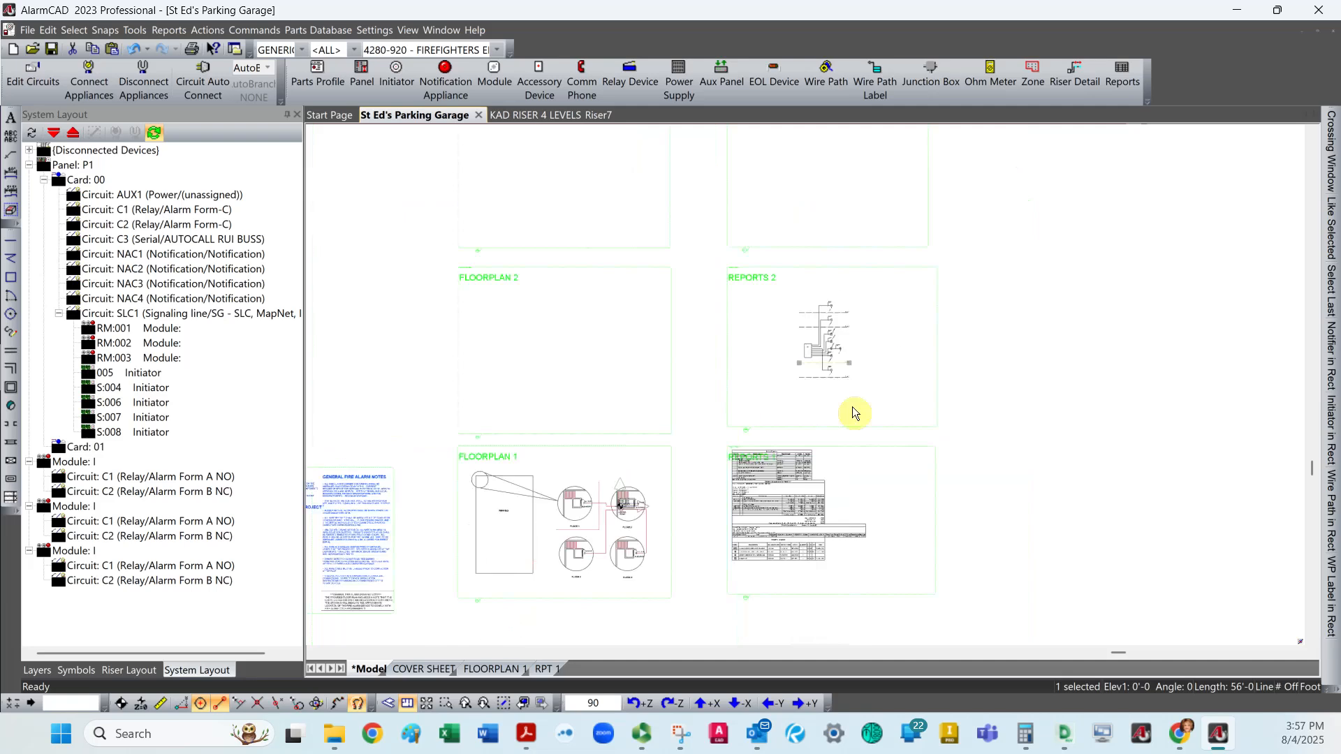
{"action": "scroll", "coordinate": [638, 507], "scroll_direction": "up", "scroll_amount": 3}
{"action": "scroll", "coordinate": [638, 507], "scroll_direction": "down", "scroll_amount": 3}
{"action": "scroll", "coordinate": [853, 351], "scroll_direction": "up", "scroll_amount": 3}
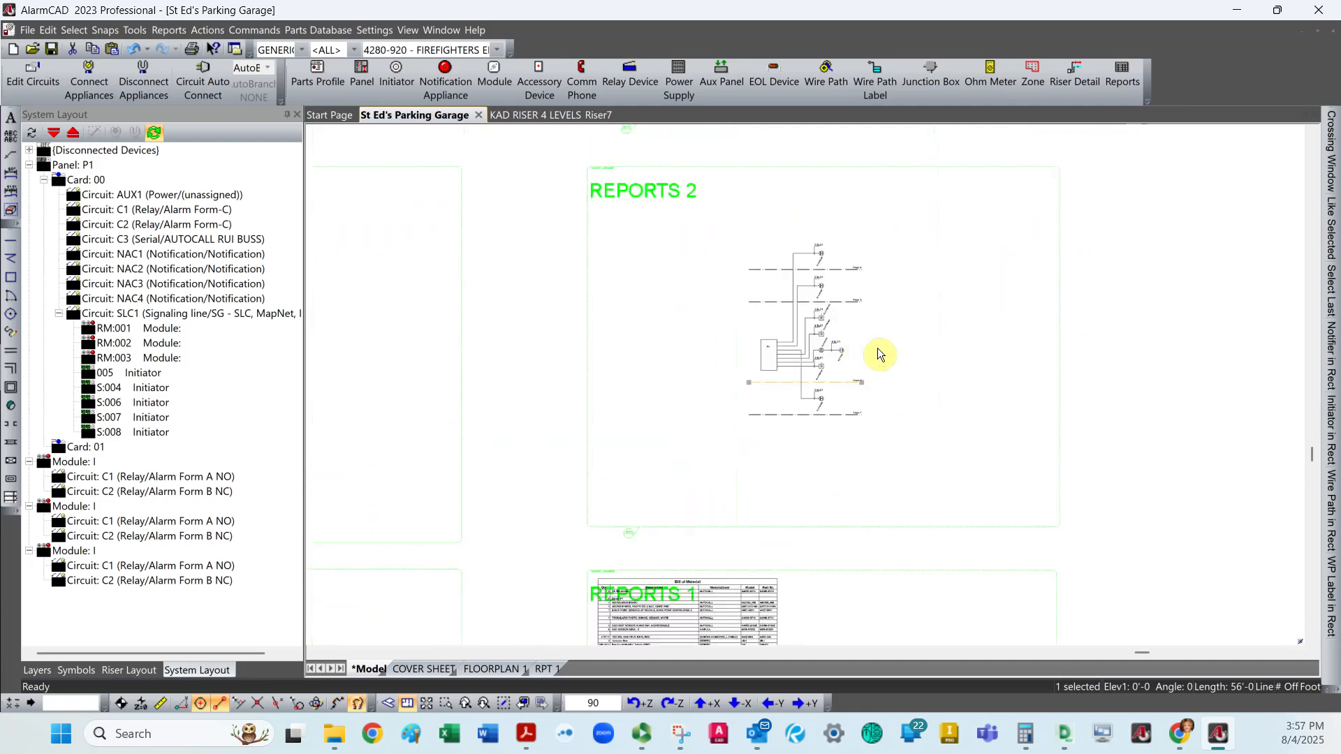
Duplicate the RPT 1 plot sheet to create another report sheet for the riser diagram.
{"action": "left_click", "coordinate": [811, 318]}
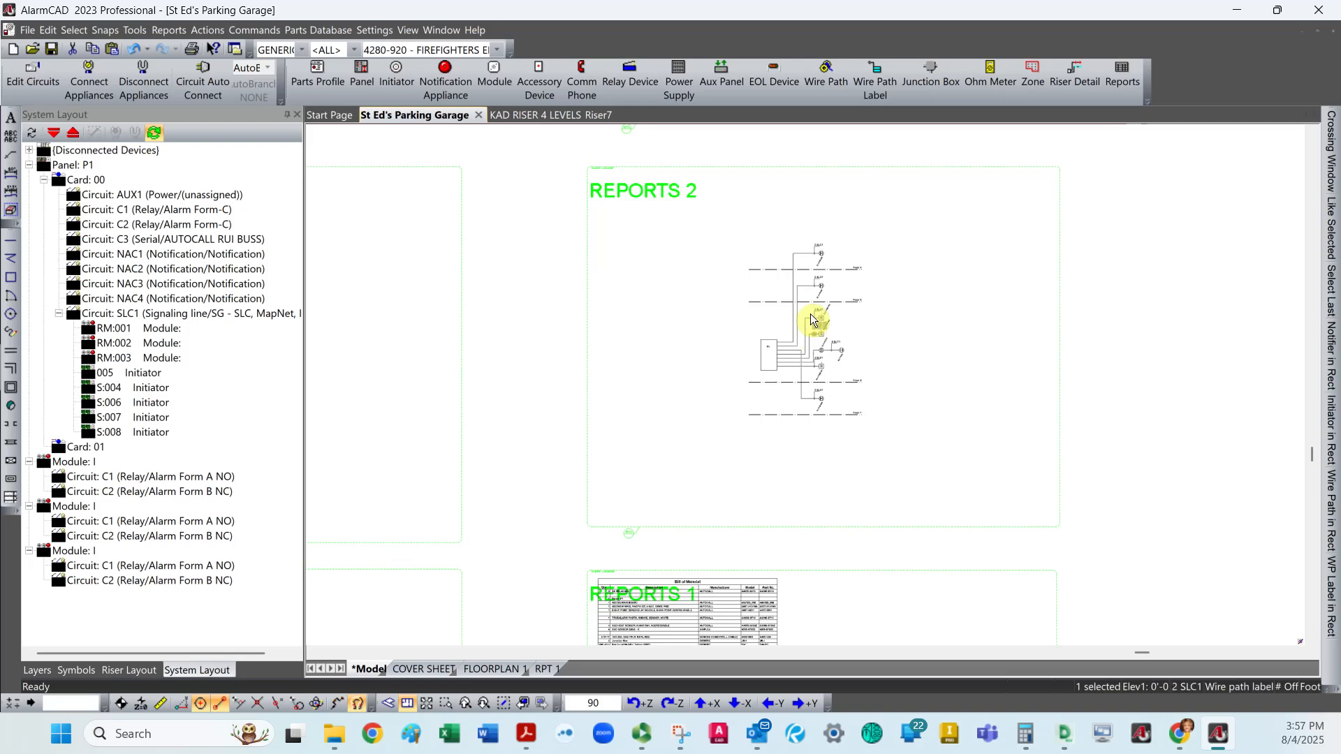
{"action": "left_click", "coordinate": [951, 481]}
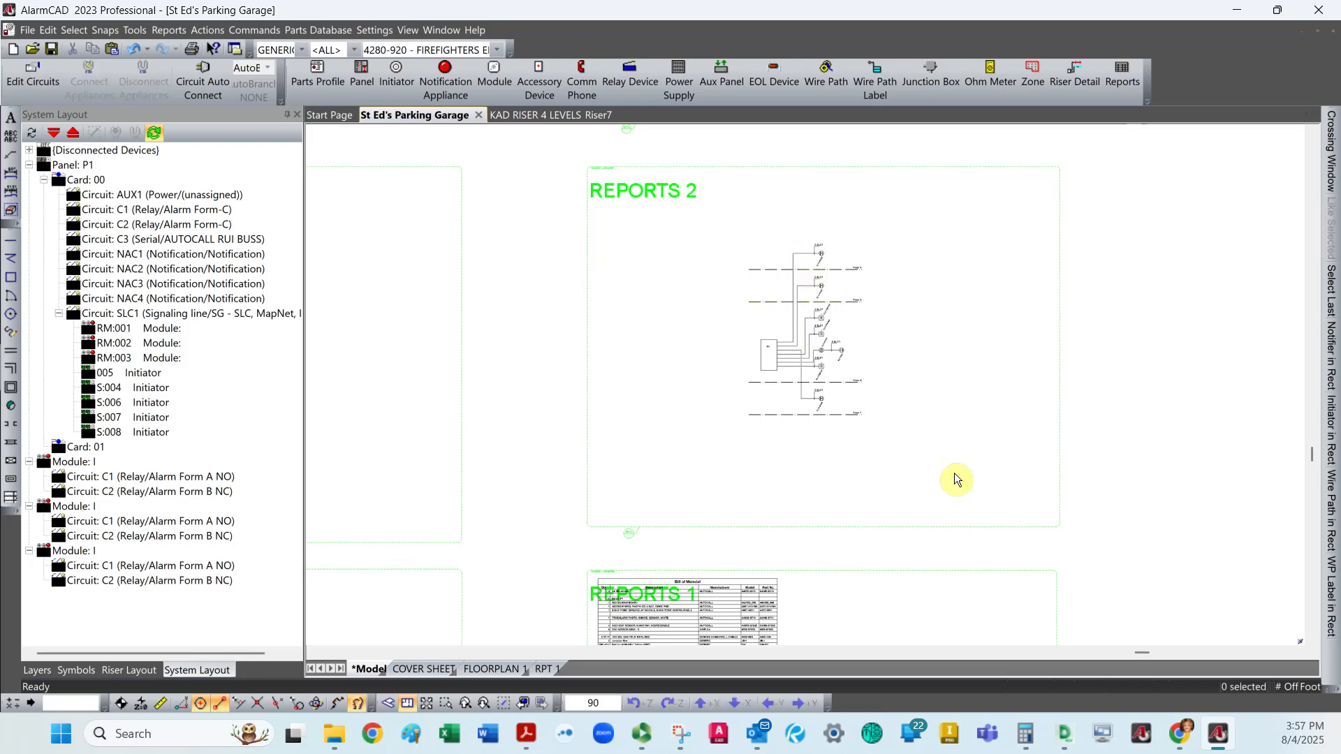
{"action": "scroll", "coordinate": [733, 412], "scroll_direction": "down", "scroll_amount": 4}
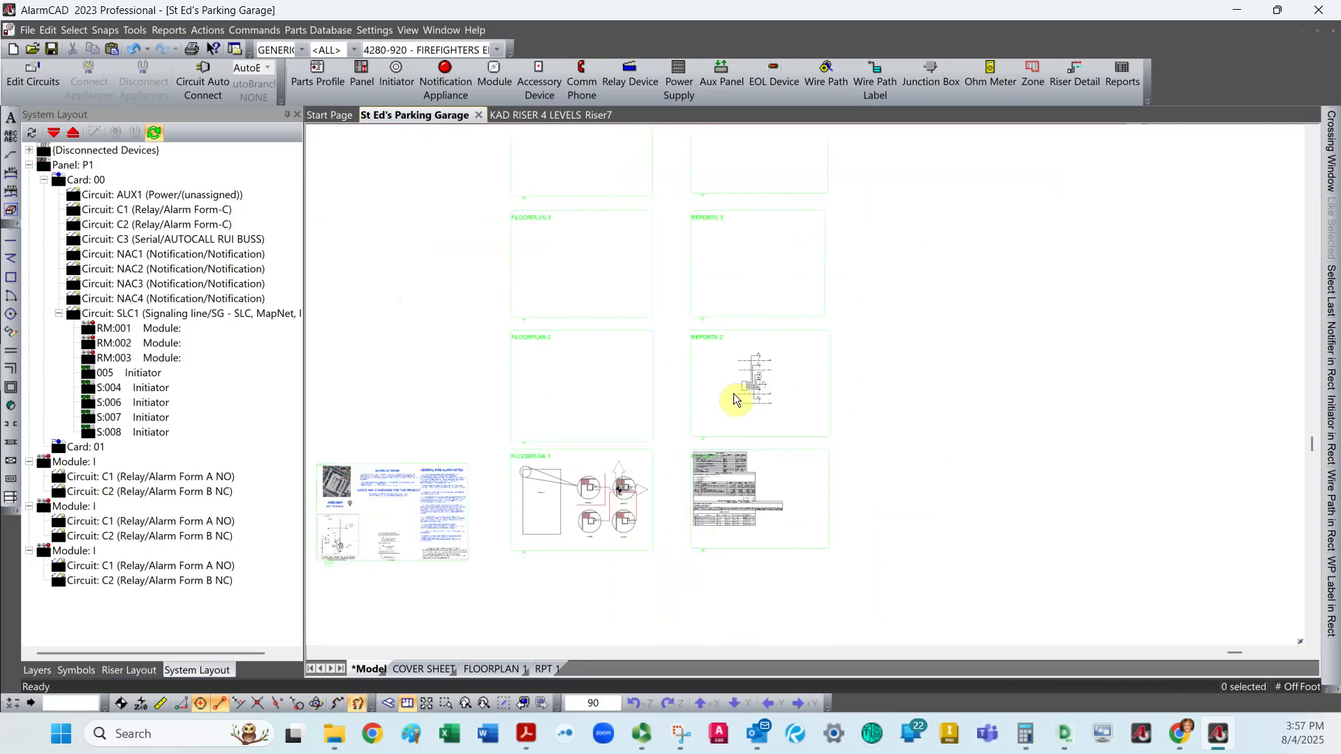
{"action": "left_click", "coordinate": [547, 669]}
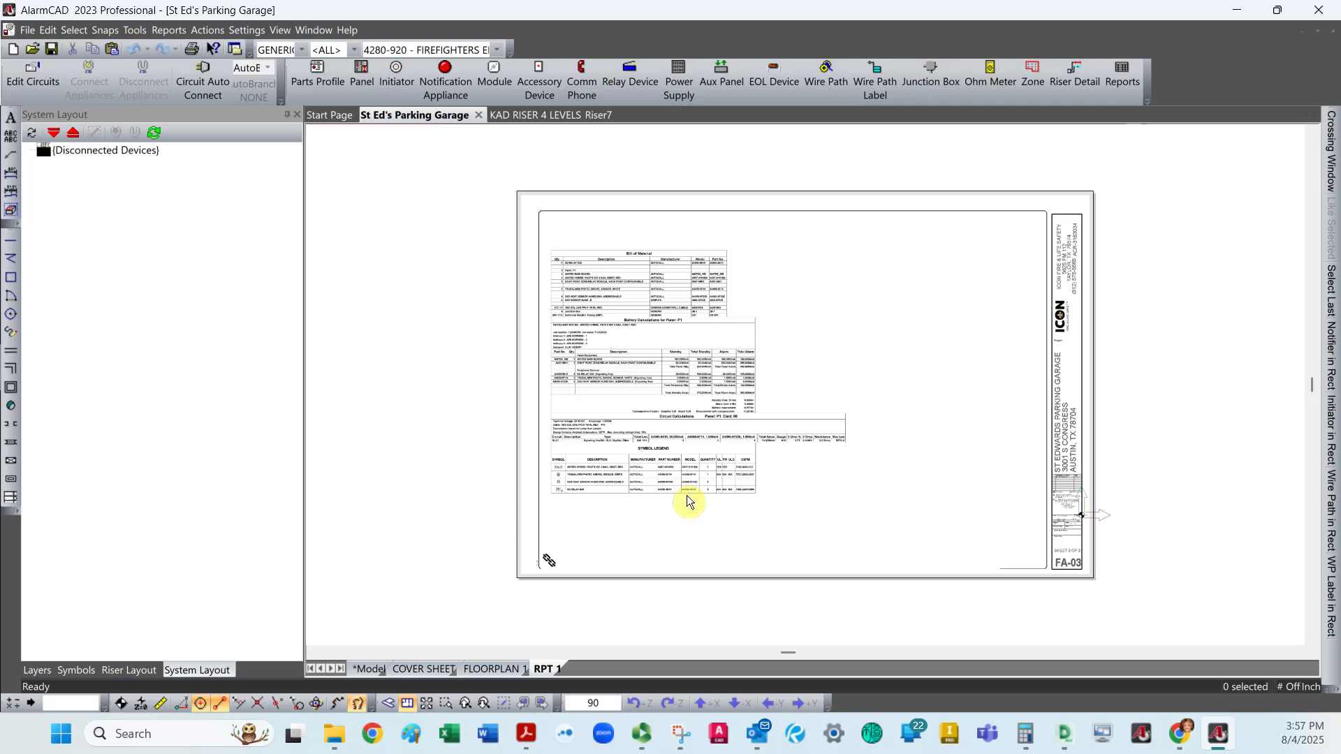
{"action": "right_click", "coordinate": [543, 670]}
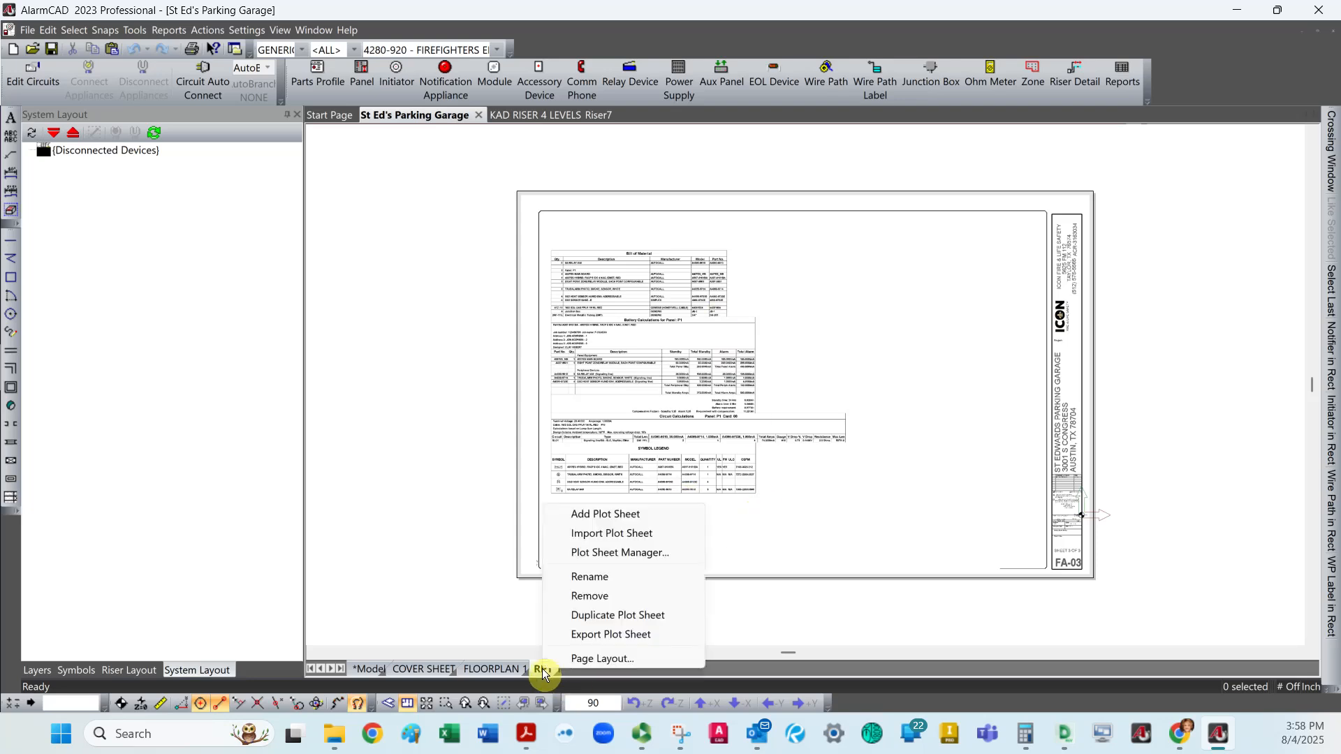
{"action": "left_click", "coordinate": [626, 621]}
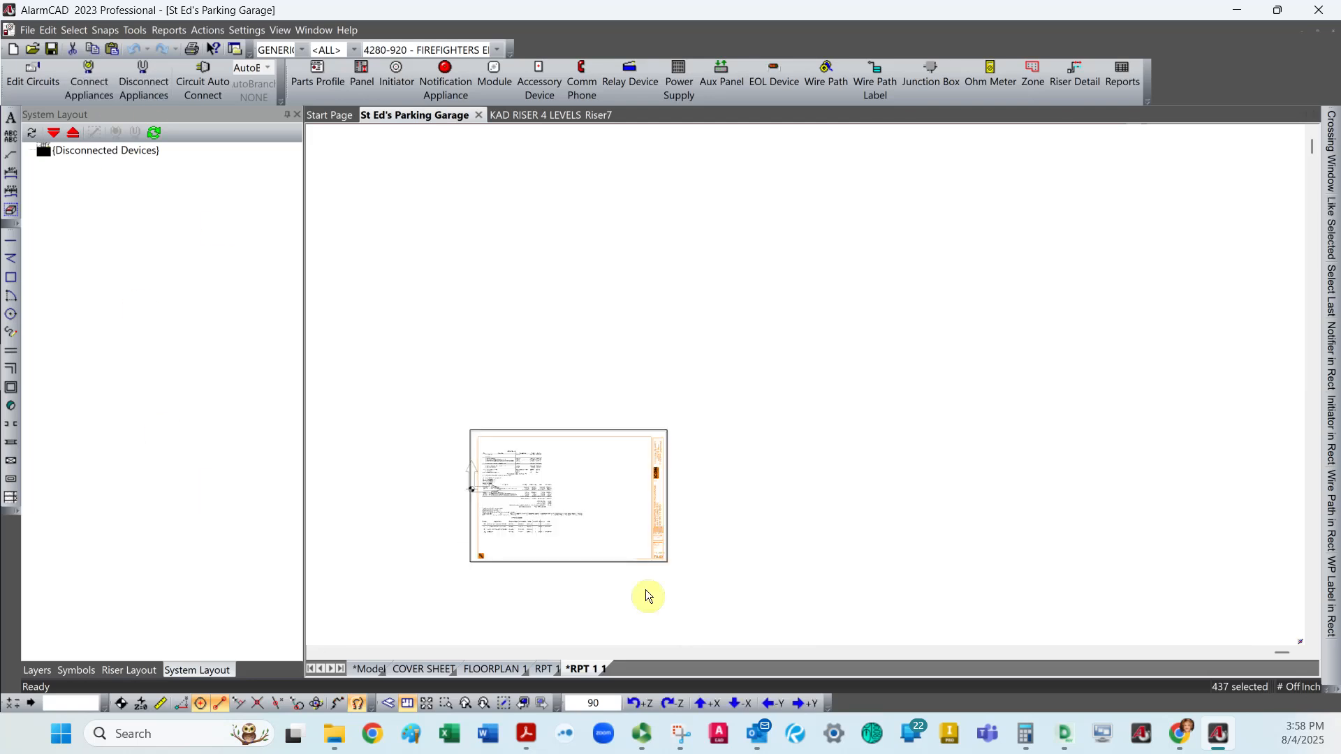
{"action": "scroll", "coordinate": [596, 563], "scroll_direction": "up", "scroll_amount": 3}
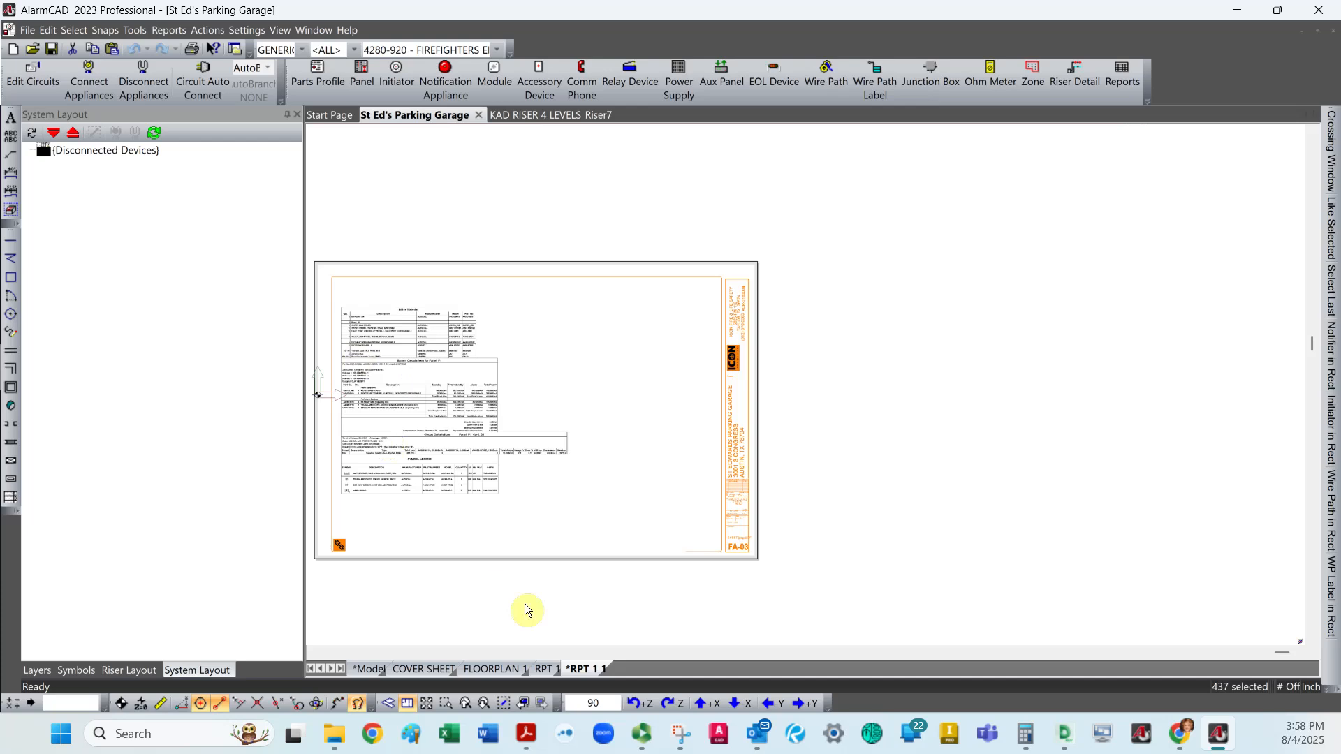
Try to rename the duplicated report plot sheet as RPT 2.
{"action": "right_click", "coordinate": [592, 669]}
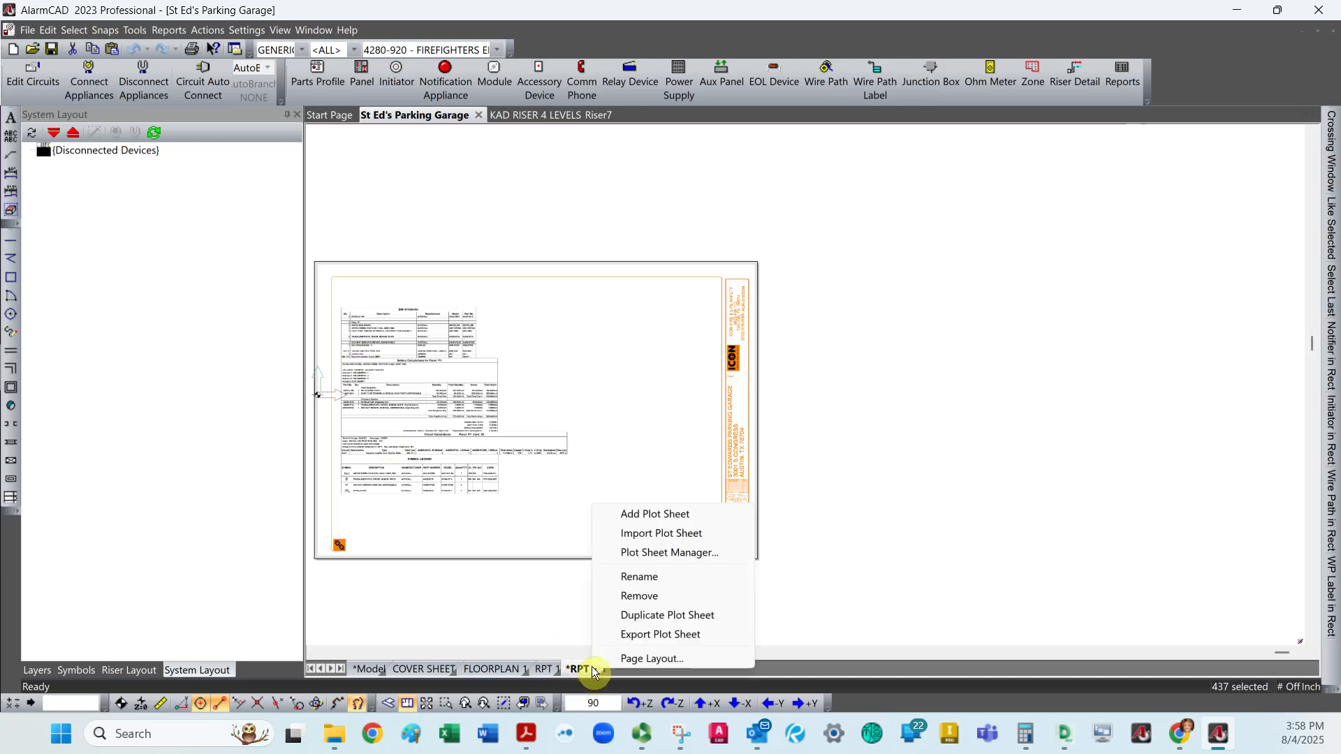
{"action": "left_click", "coordinate": [643, 576]}
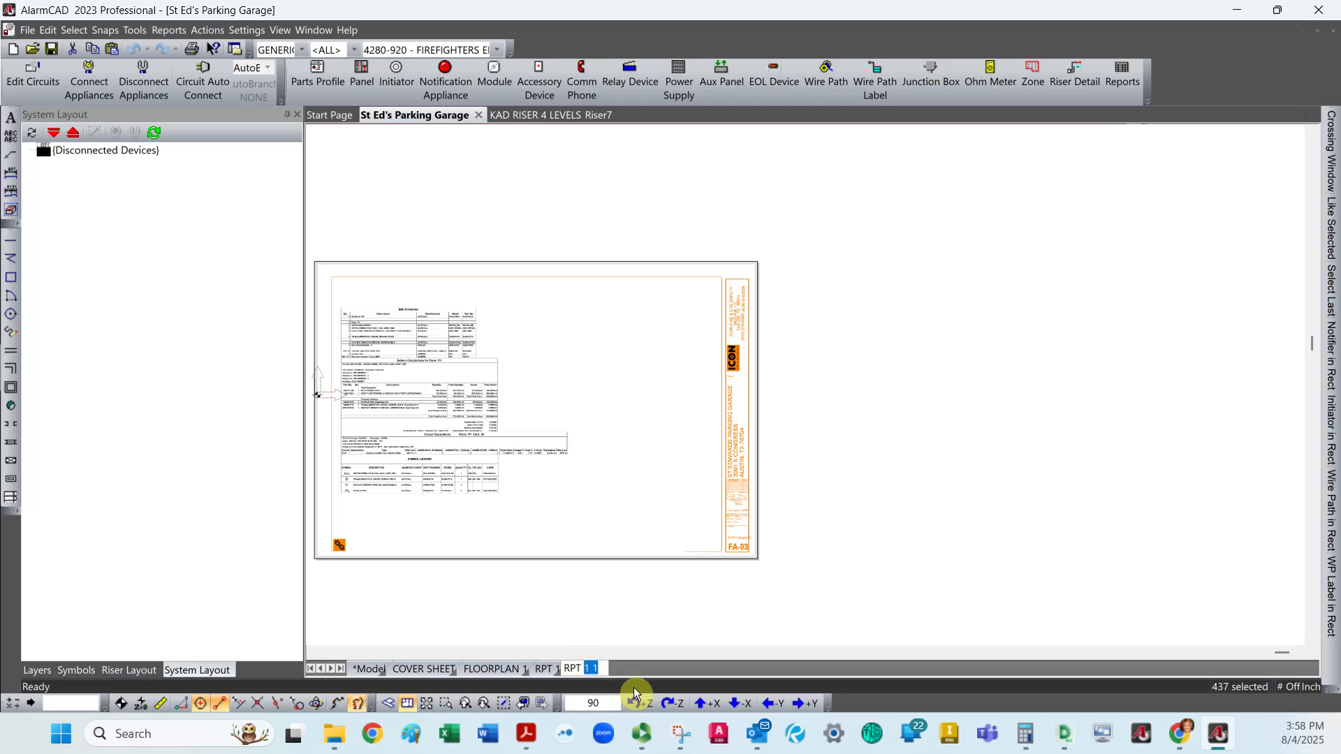
{"action": "type", "text": "2"}
{"action": "key", "text": "Return"}
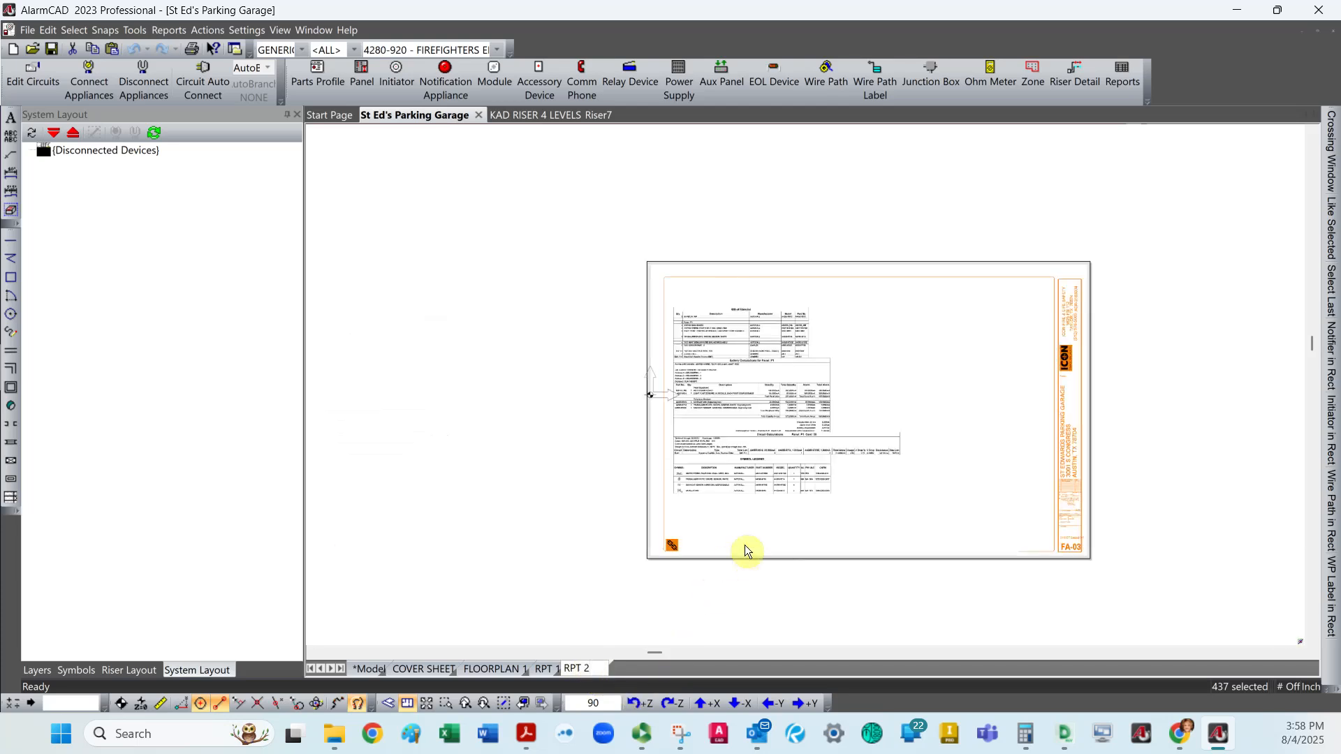
{"action": "scroll", "coordinate": [1069, 546], "scroll_direction": "up", "scroll_amount": 3}
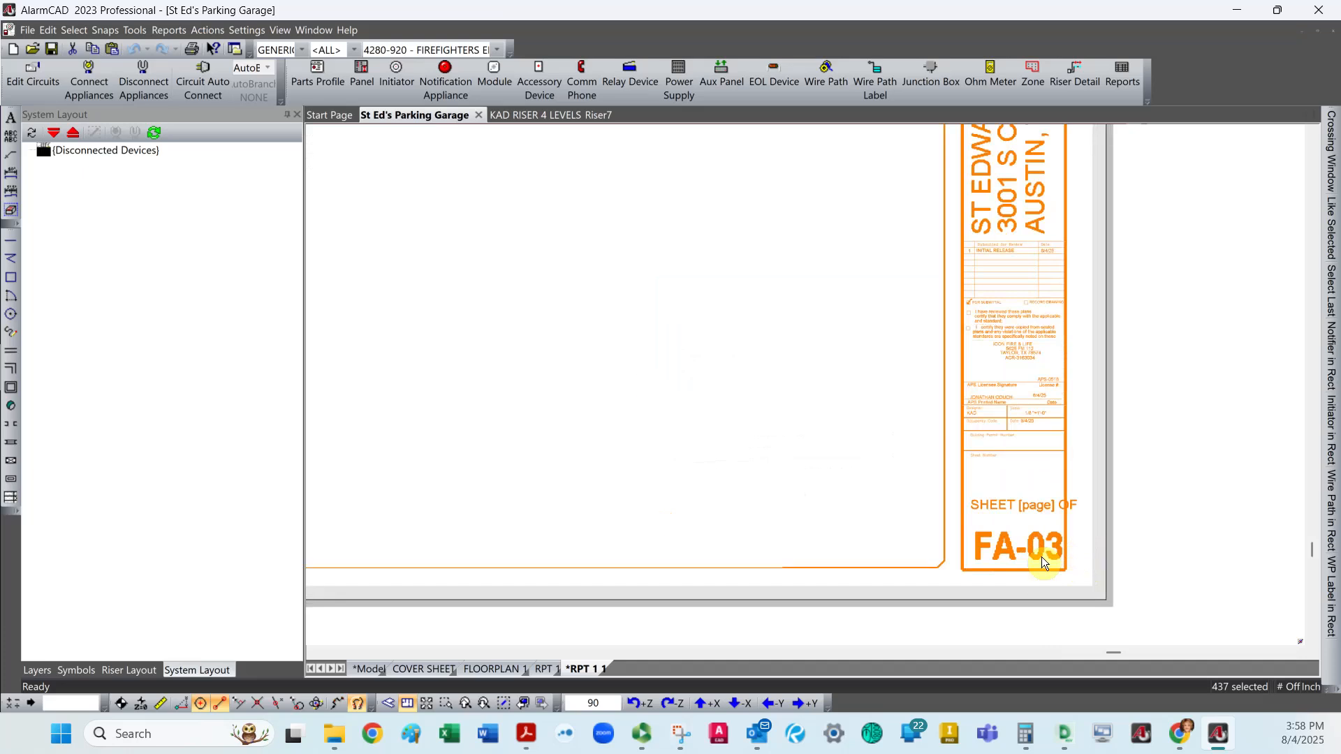
{"action": "left_click", "coordinate": [1054, 550]}
{"action": "double_click", "coordinate": [1053, 549]}
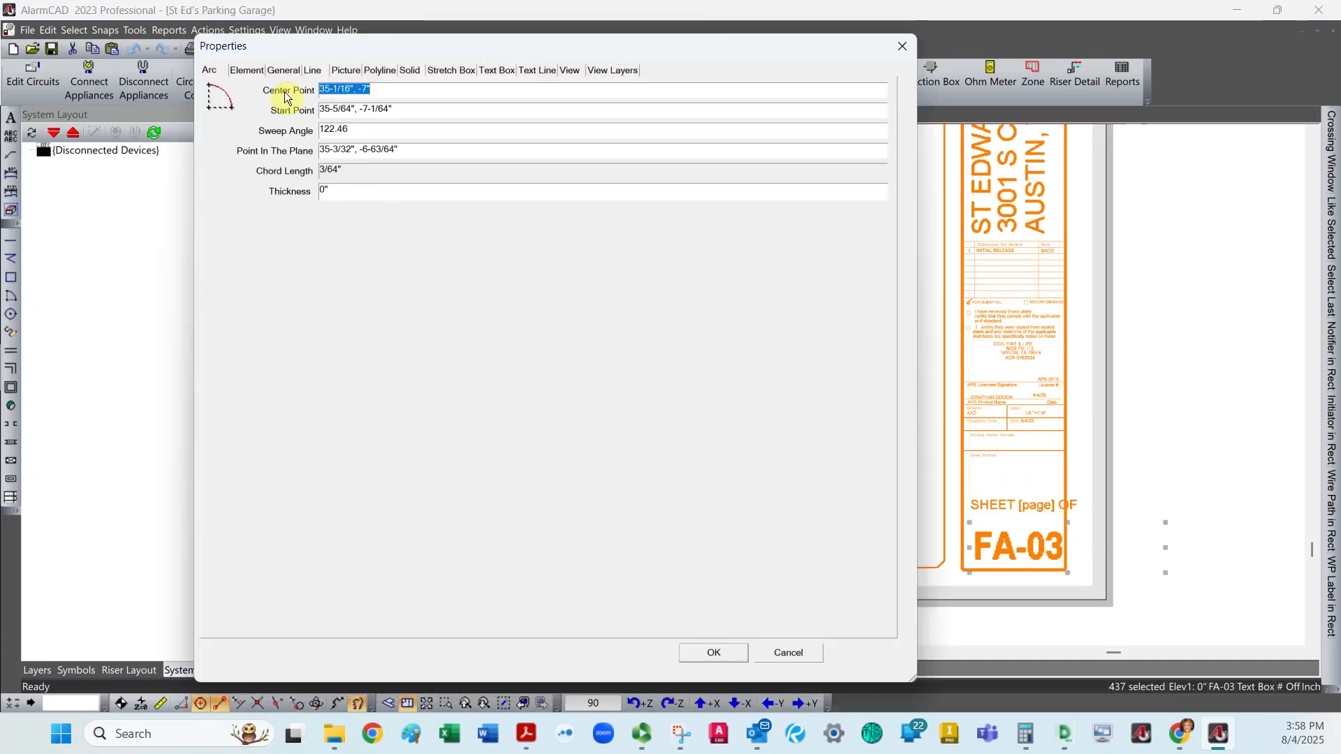
{"action": "left_click", "coordinate": [497, 71]}
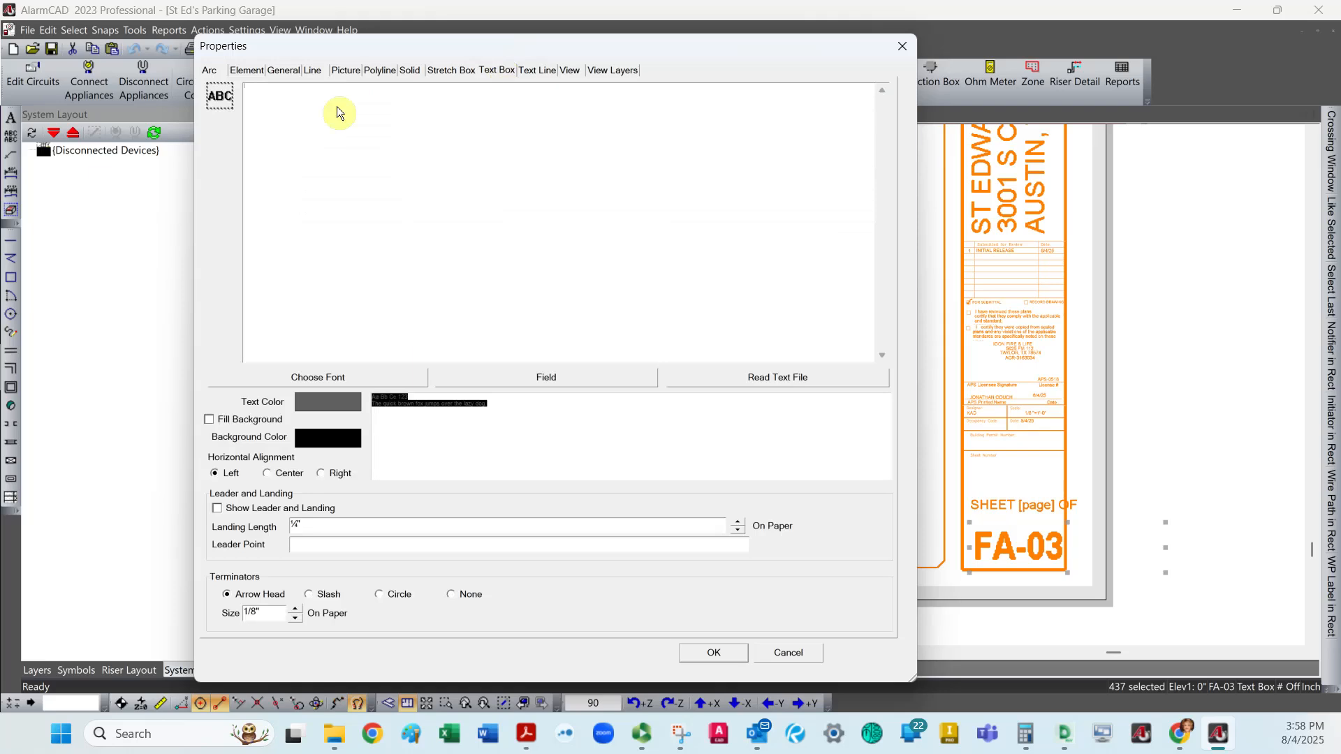
{"action": "left_click", "coordinate": [719, 654]}
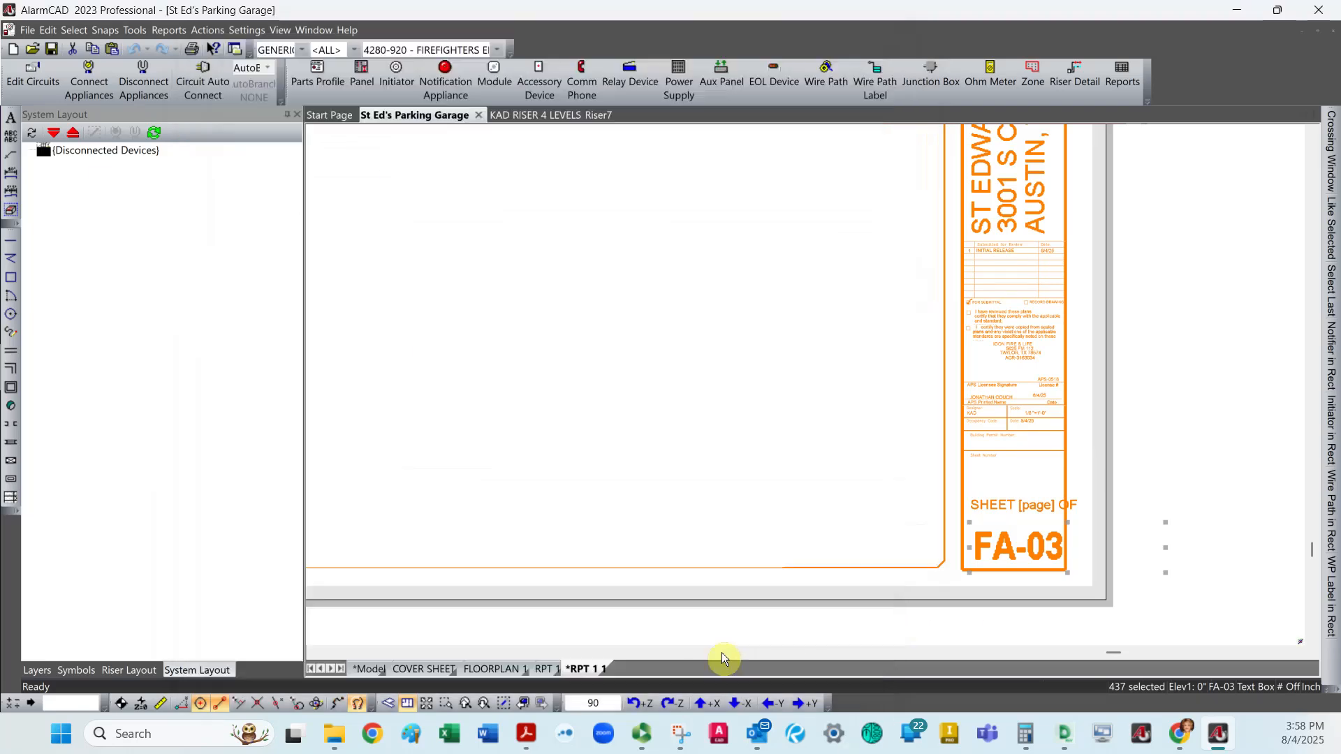
{"action": "double_click", "coordinate": [986, 543]}
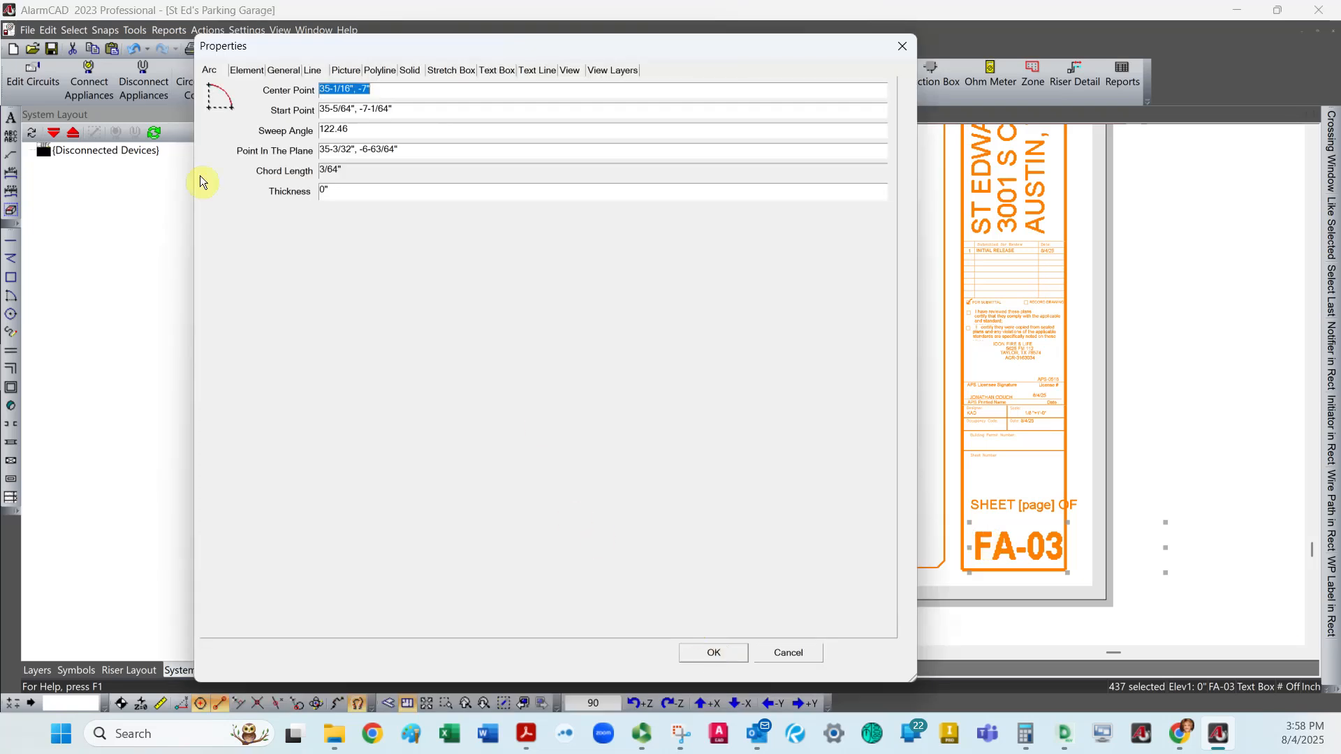
{"action": "left_click", "coordinate": [713, 653]}
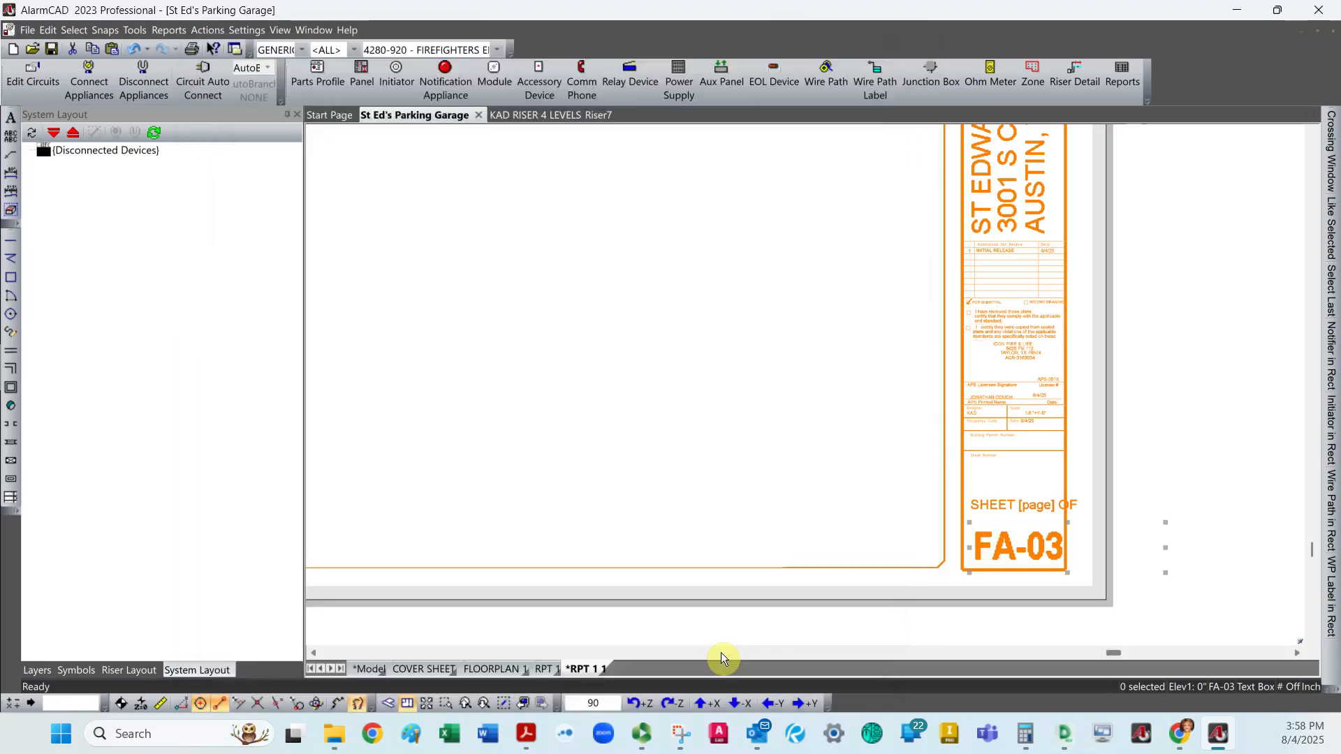
Change the sheet number text in the duplicated sheet's title block to FA-04.
{"action": "left_click", "coordinate": [1005, 548]}
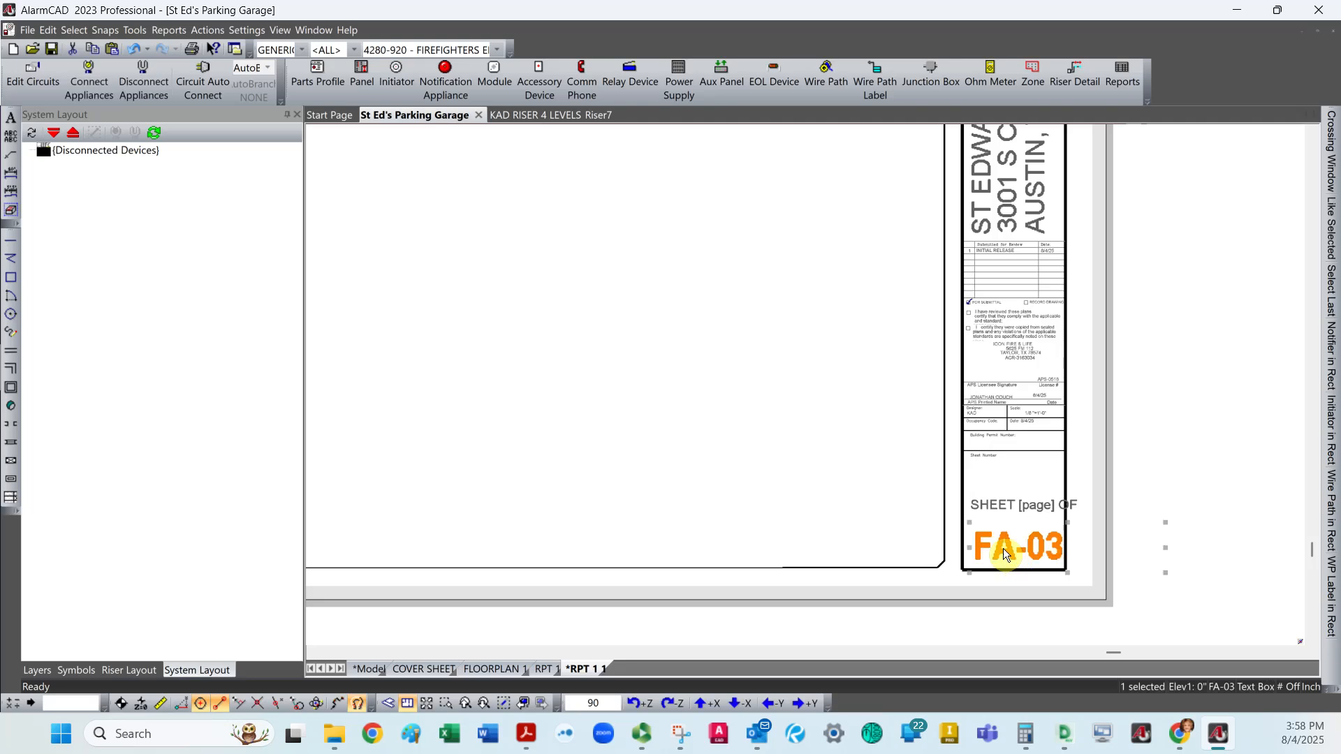
{"action": "double_click", "coordinate": [1003, 547]}
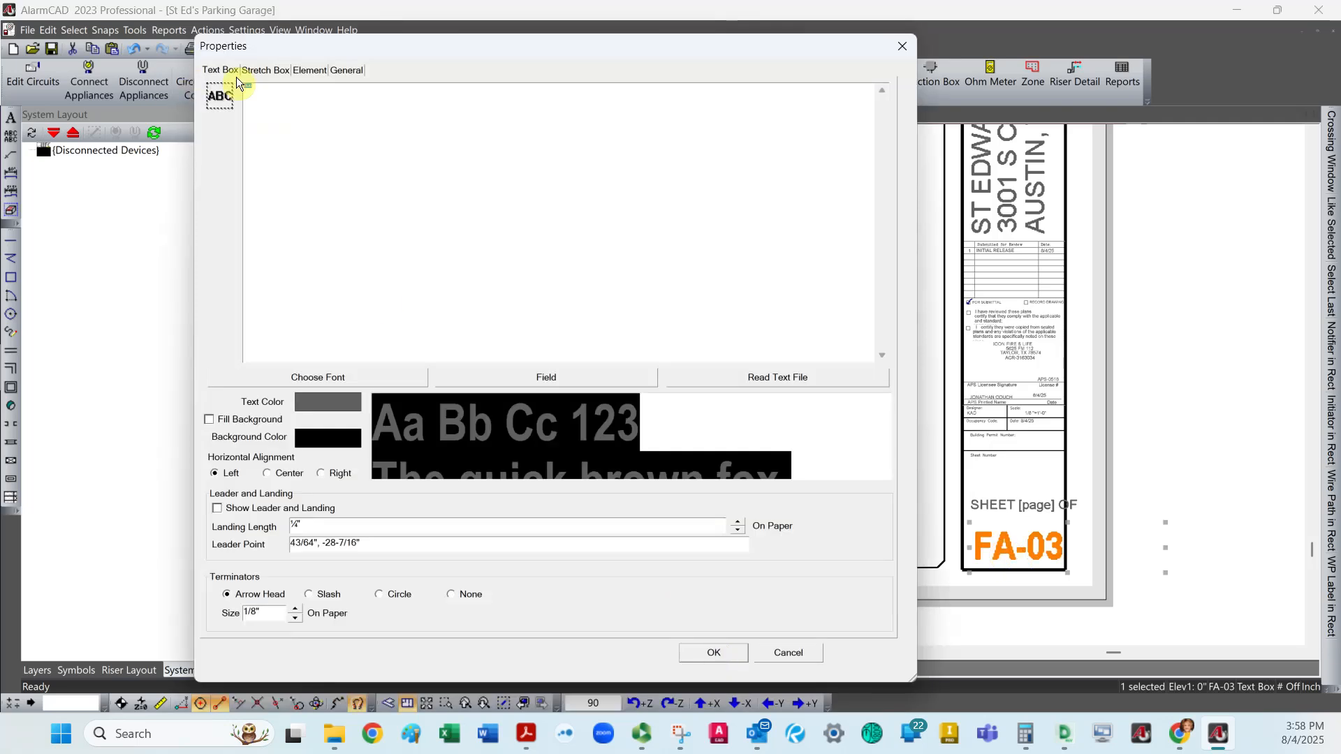
{"action": "left_click", "coordinate": [278, 90]}
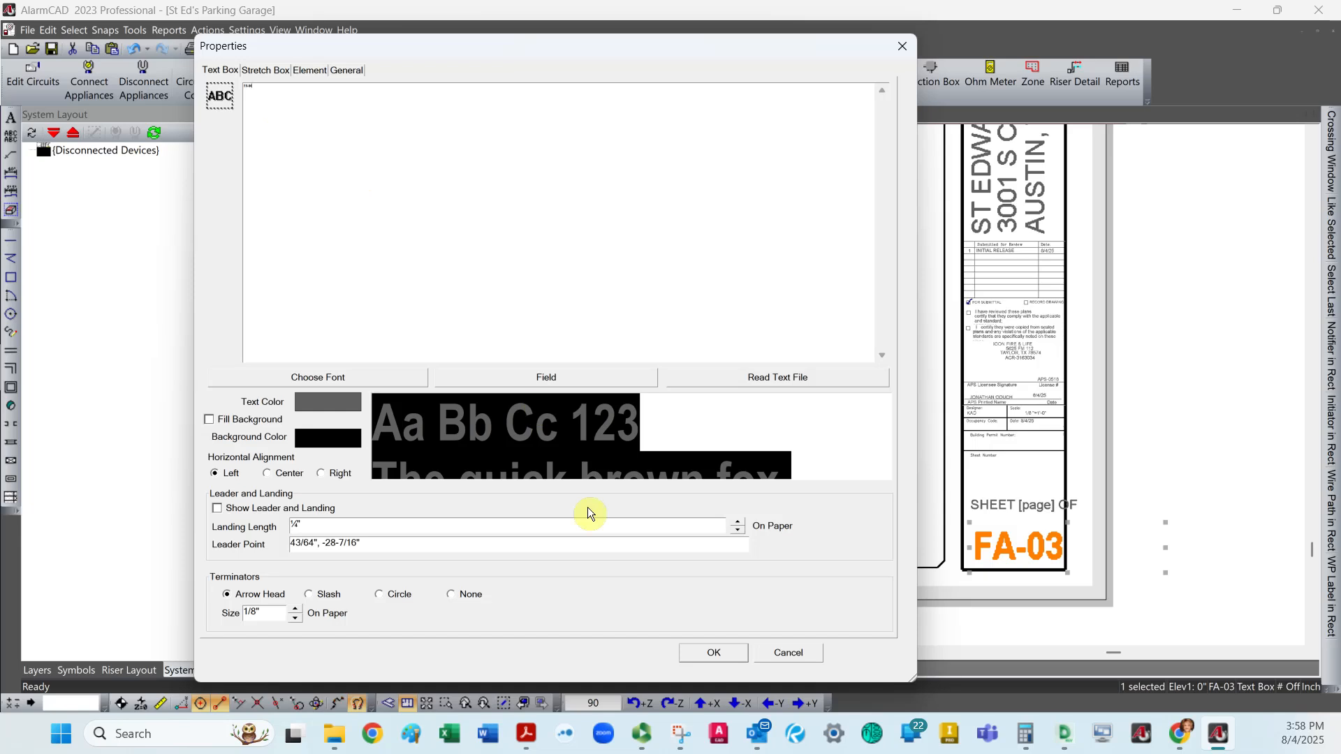
{"action": "left_click", "coordinate": [705, 649]}
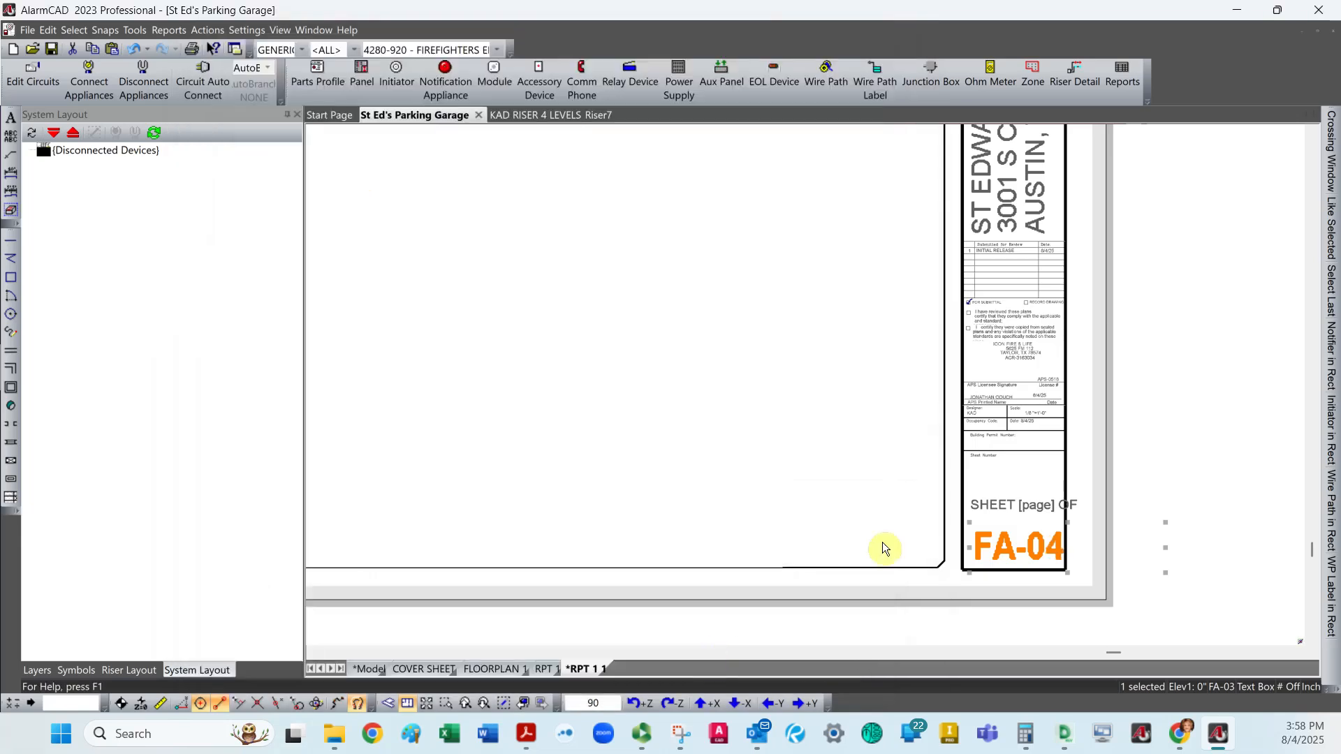
Enable resolving text fields in the CAD display in the drawing's view settings.
{"action": "left_click", "coordinate": [1031, 510]}
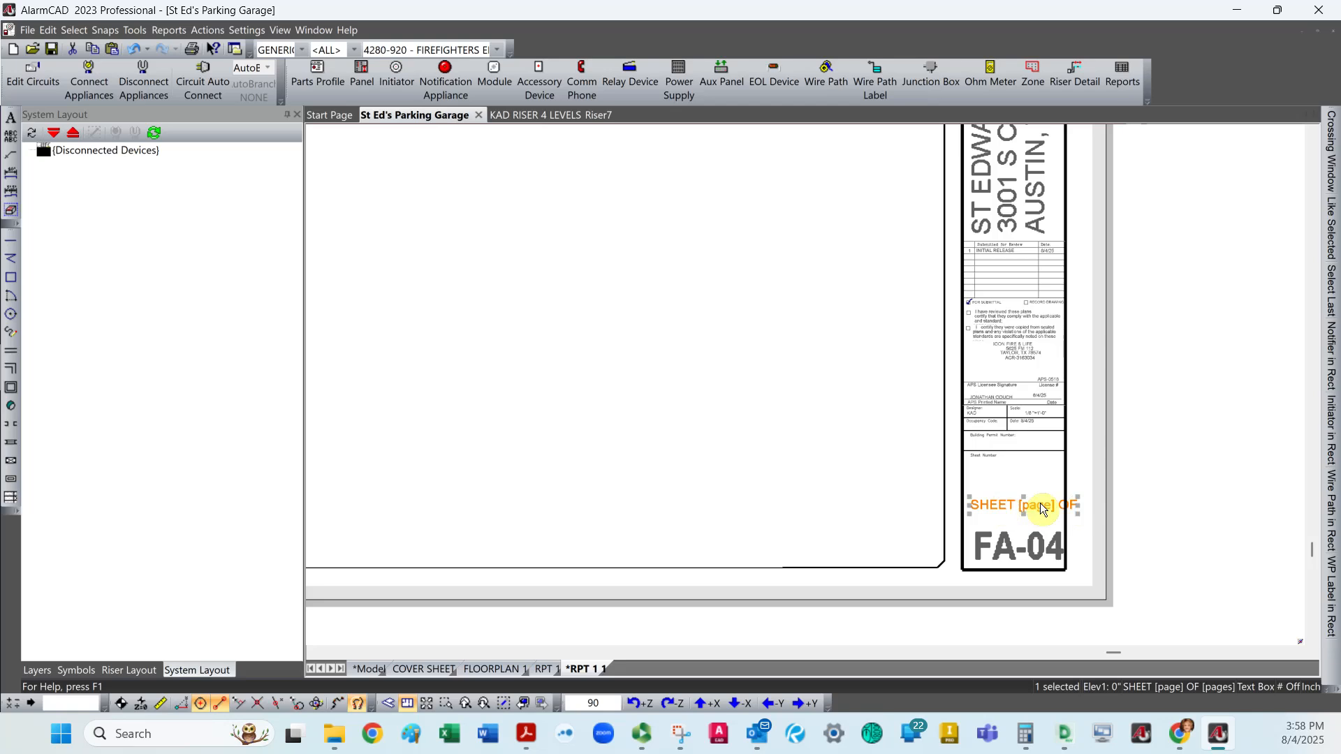
{"action": "left_click", "coordinate": [279, 30]}
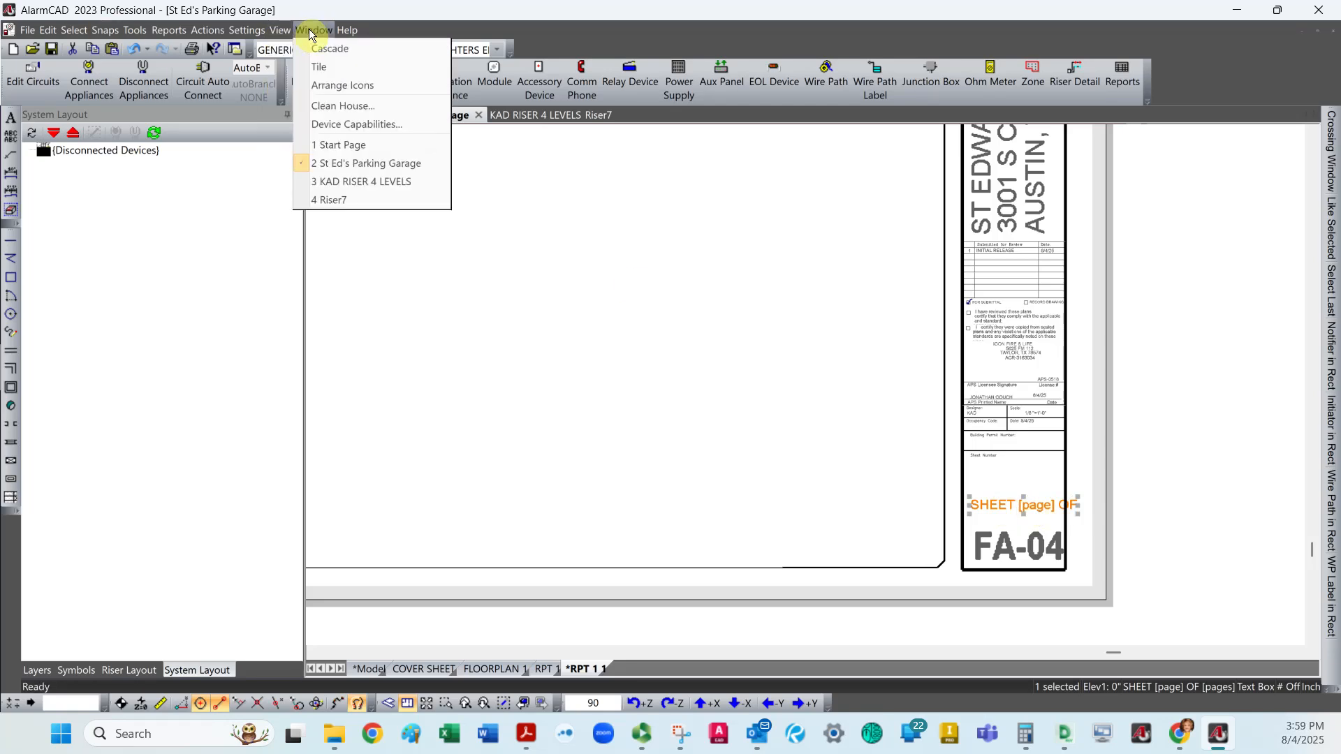
{"action": "left_click", "coordinate": [259, 31]}
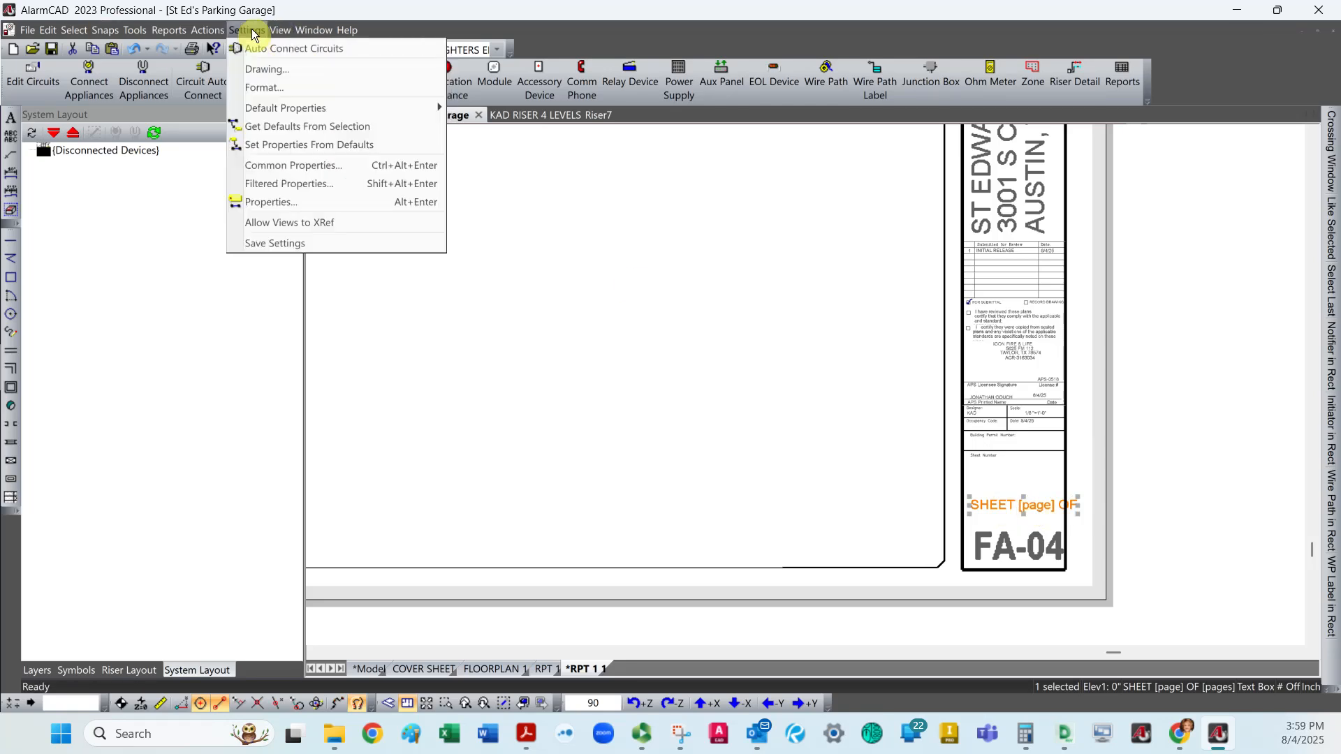
{"action": "left_click", "coordinate": [259, 64]}
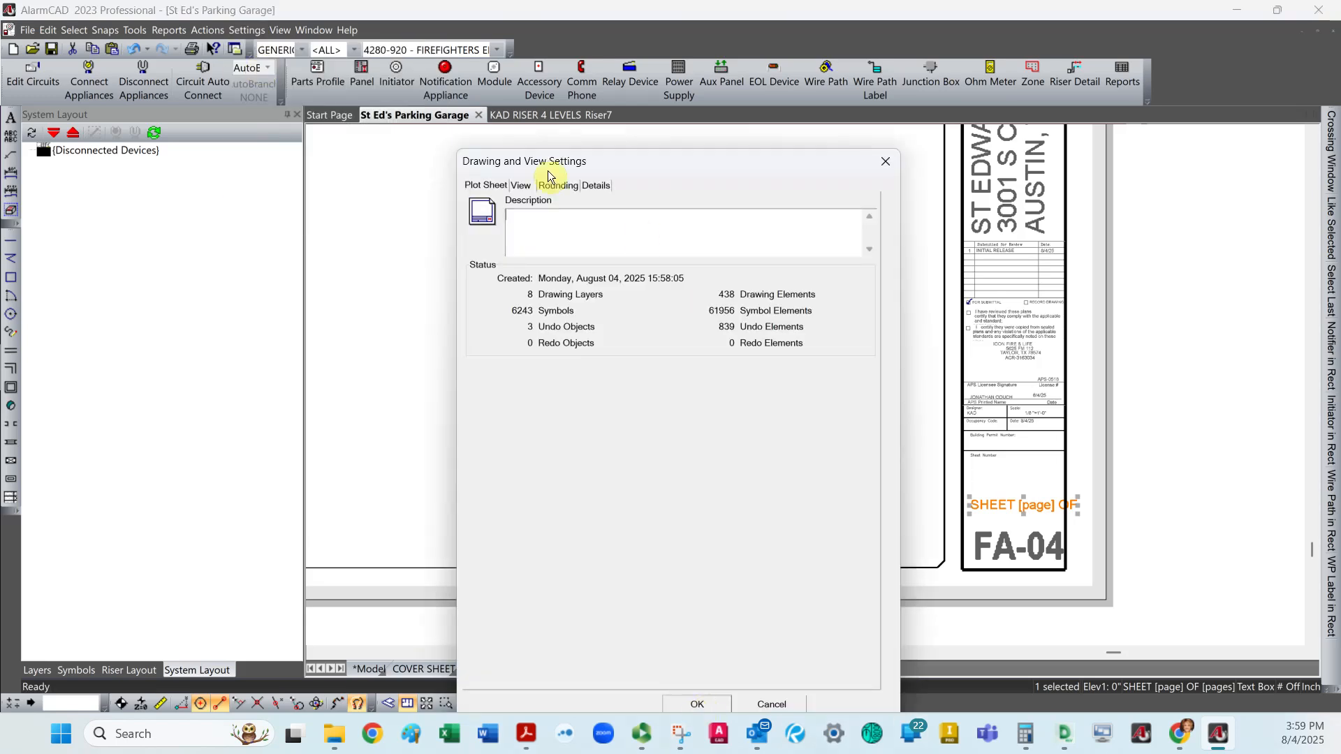
{"action": "left_click", "coordinate": [521, 185]}
{"action": "left_click", "coordinate": [687, 530]}
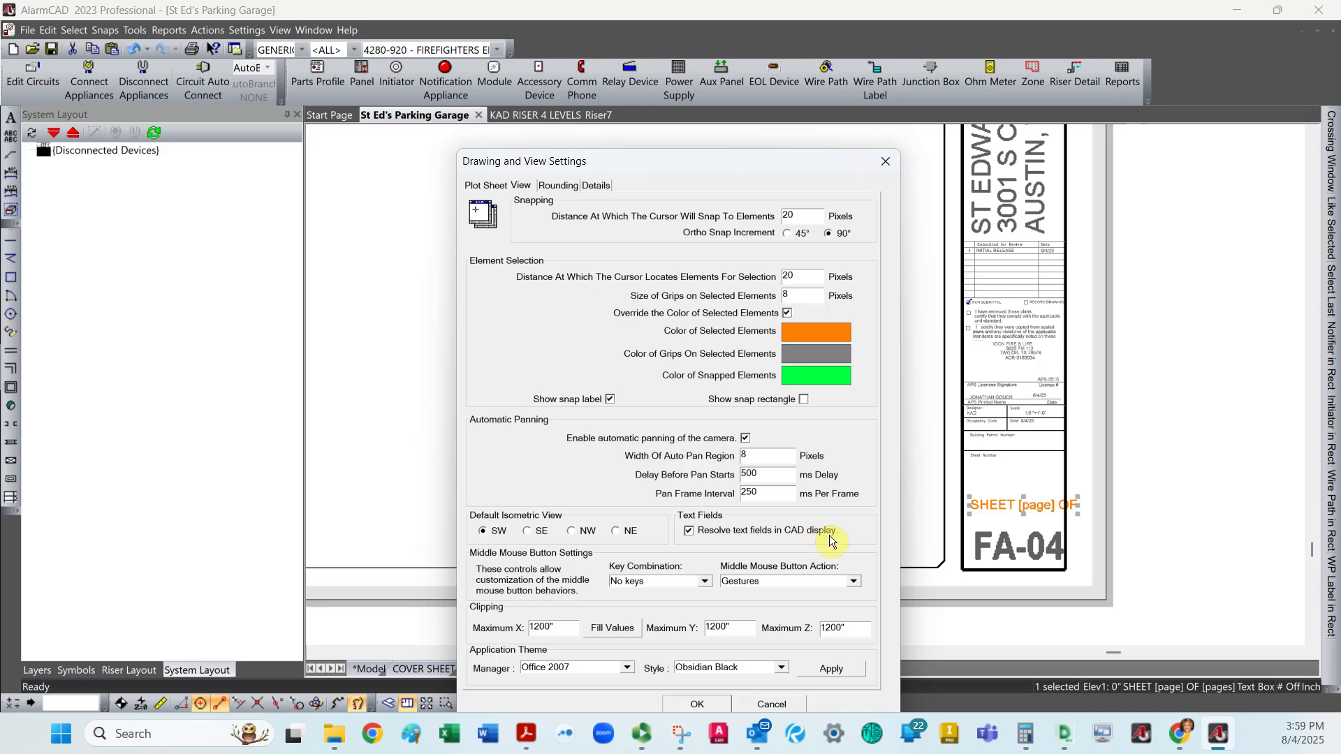
{"action": "left_click", "coordinate": [705, 703]}
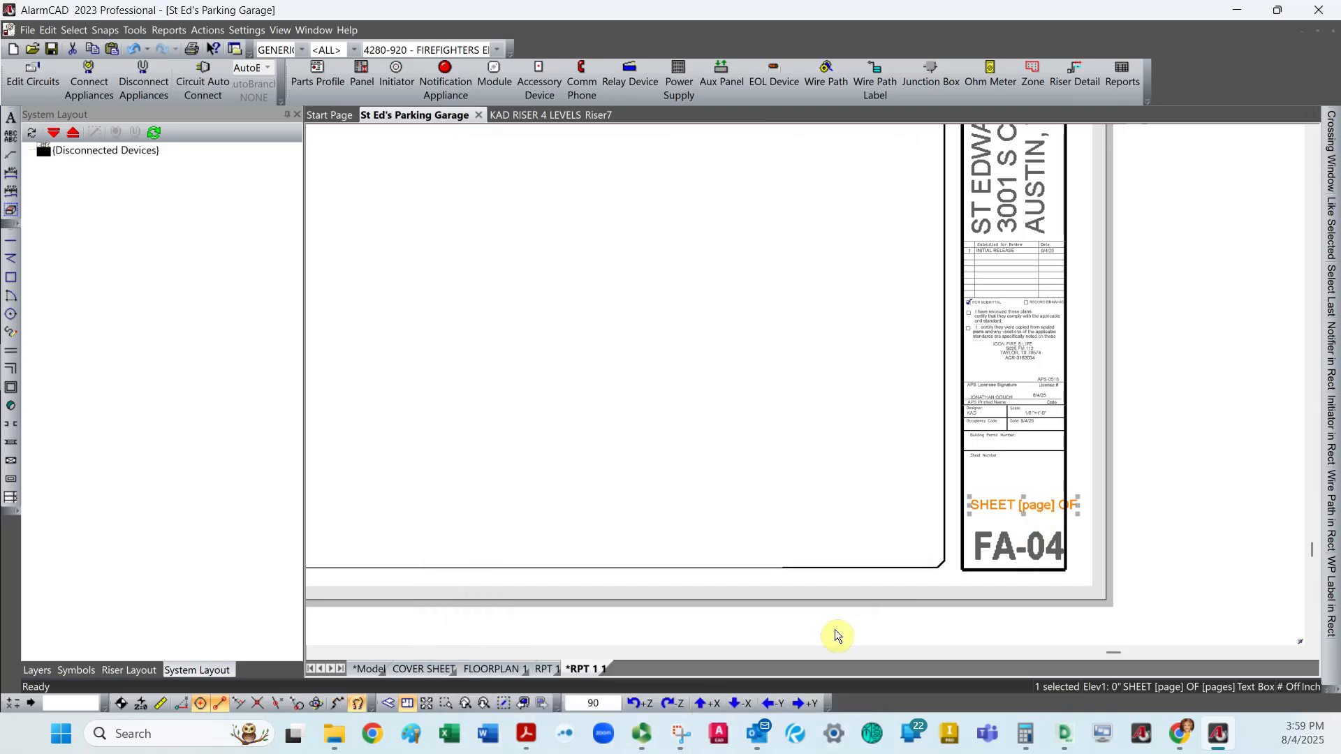
Reapply the properties of the title block's sheet count text to refresh its page fields, and clear the selection.
{"action": "double_click", "coordinate": [989, 507]}
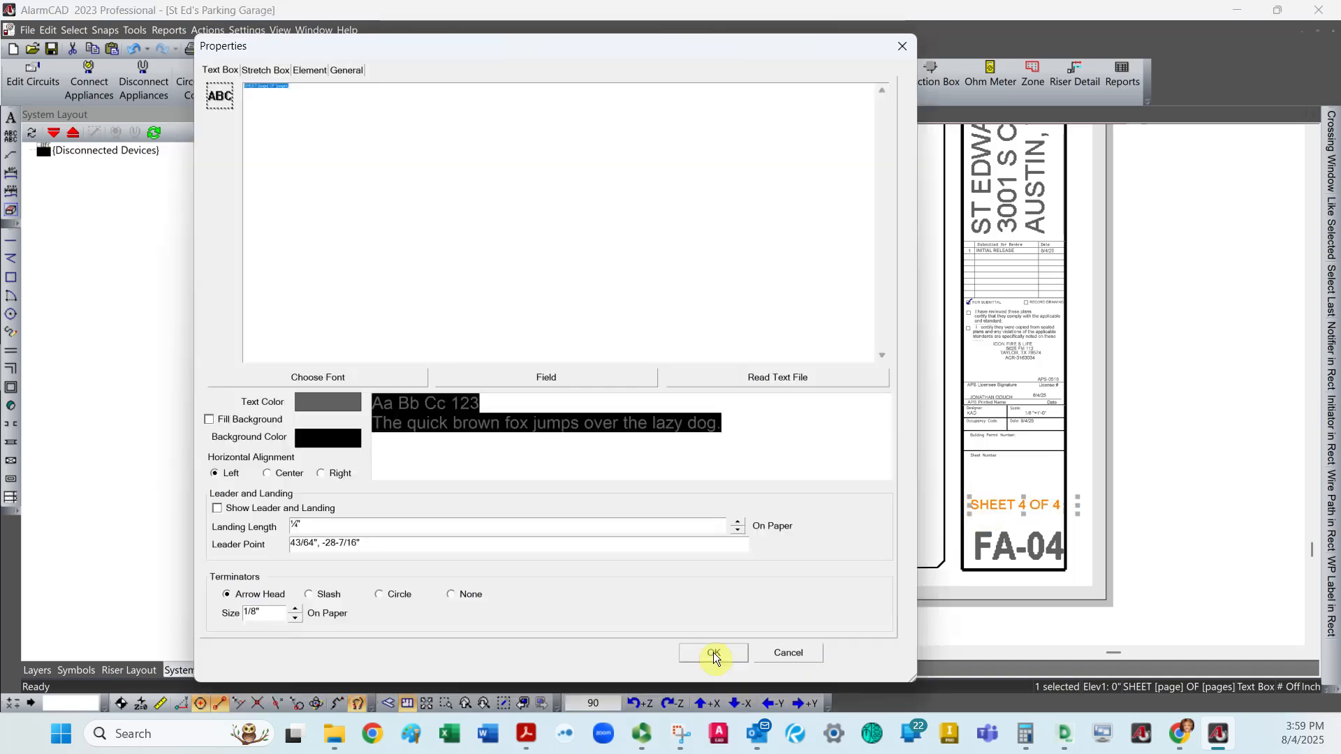
{"action": "left_click", "coordinate": [704, 652]}
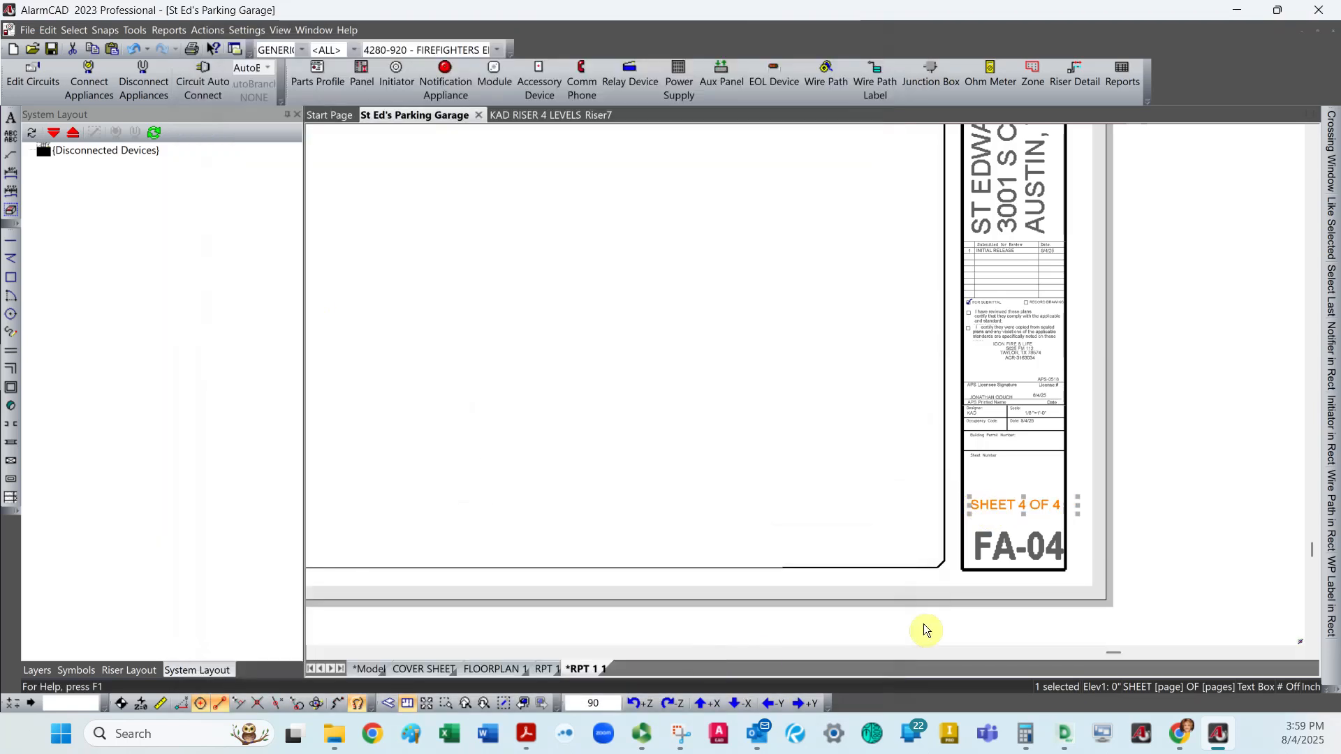
{"action": "key", "text": "Escape"}
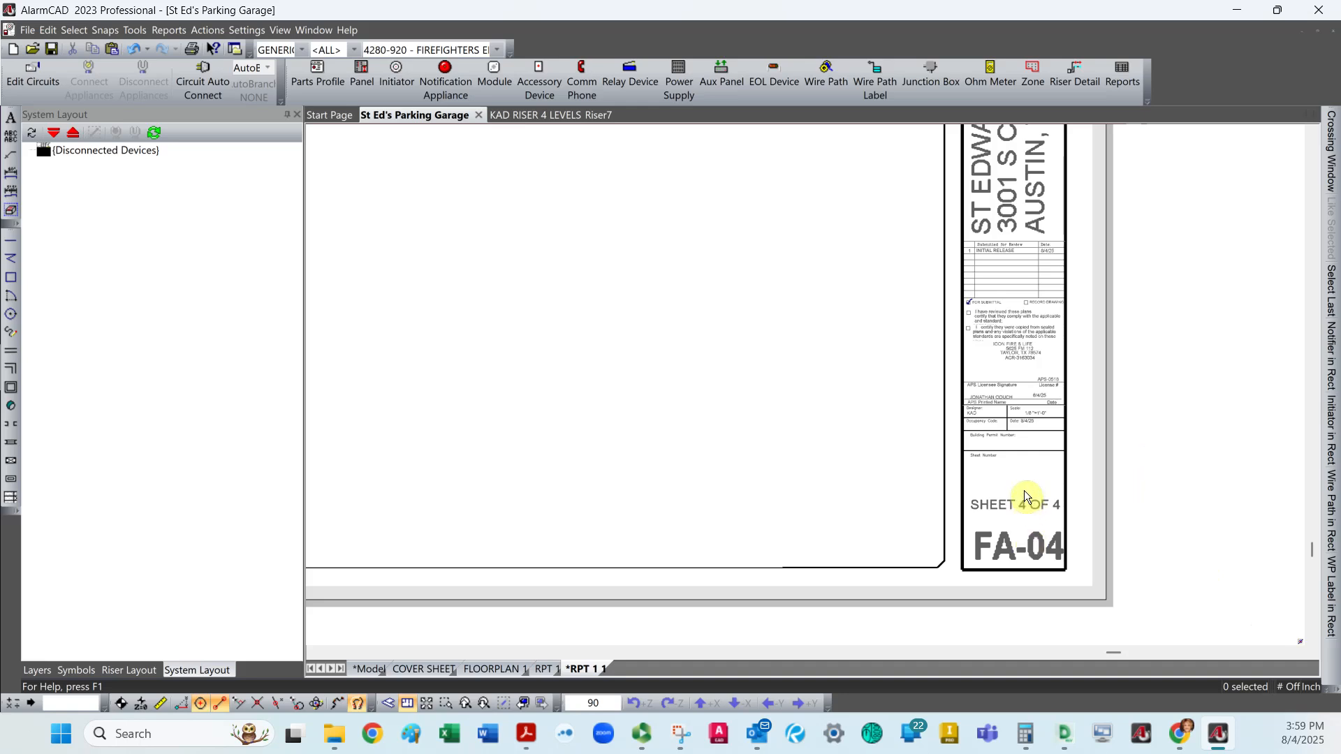
Rename the duplicated plot sheet RPT 1 1 as RPT 2.
{"action": "right_click", "coordinate": [585, 668]}
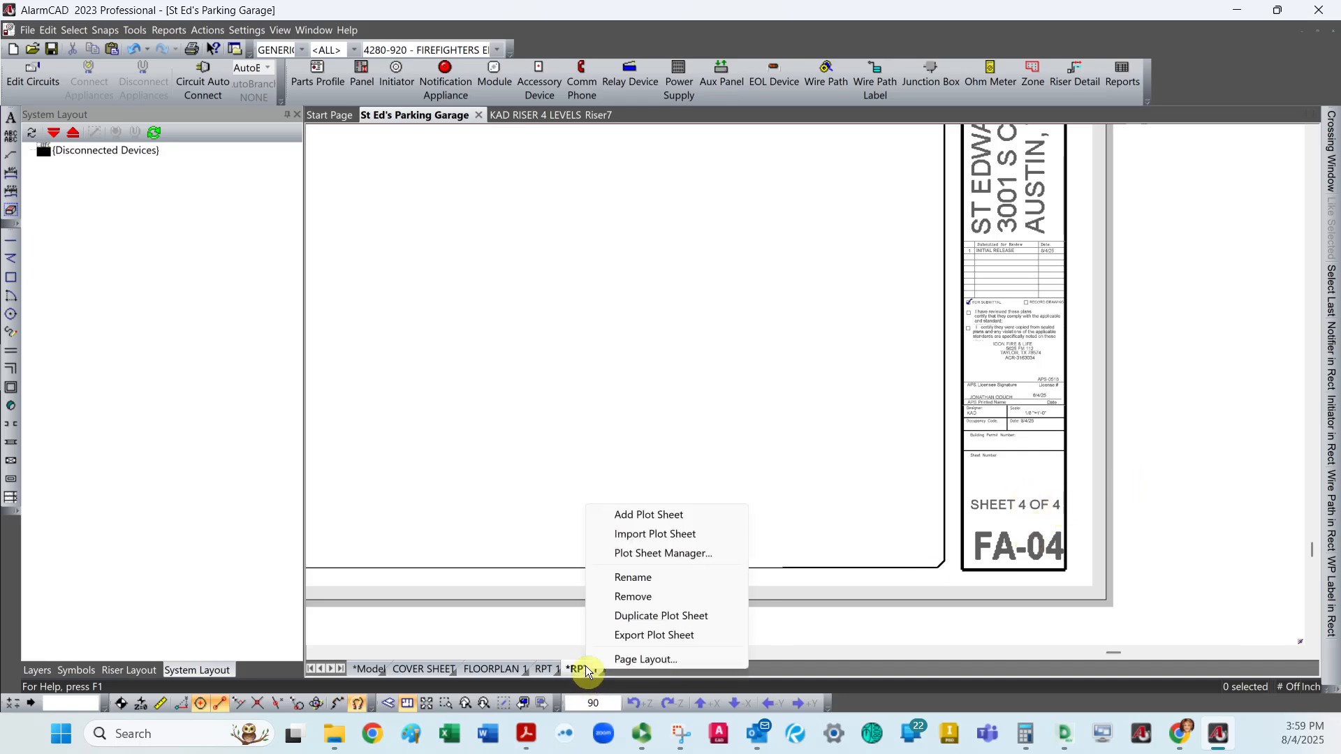
{"action": "left_click", "coordinate": [656, 579]}
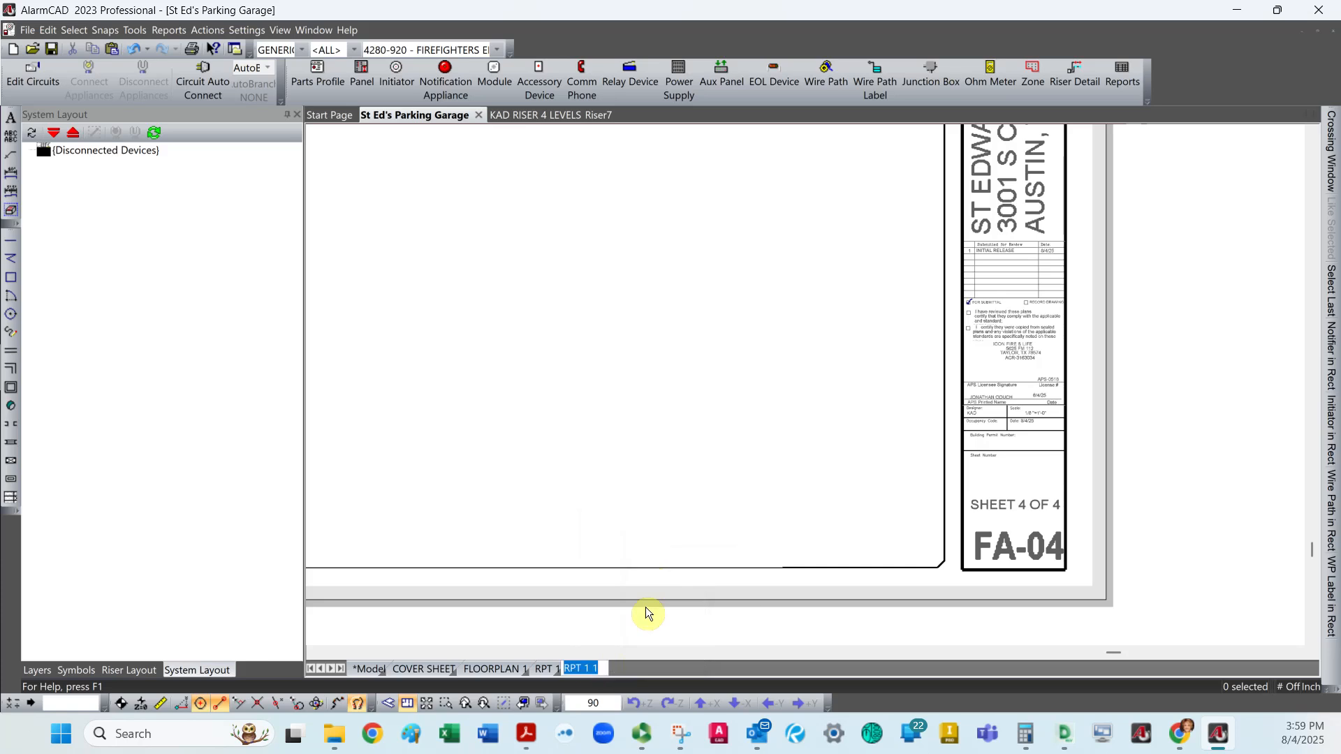
{"action": "left_click", "coordinate": [622, 648]}
Link the existing view element on the RPT 2 sheet to Callout: -RPT2.
{"action": "scroll", "coordinate": [519, 583], "scroll_direction": "up", "scroll_amount": 2}
{"action": "scroll", "coordinate": [534, 586], "scroll_direction": "down", "scroll_amount": 3}
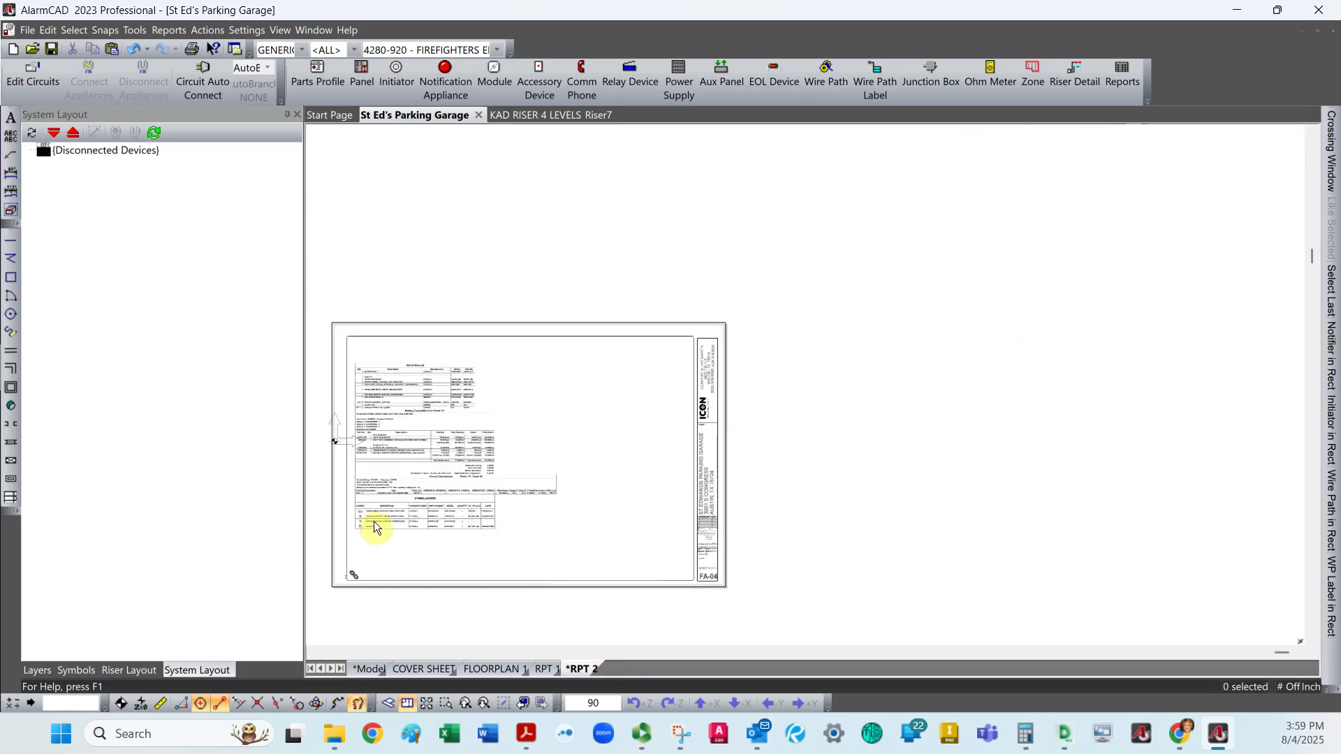
{"action": "left_click", "coordinate": [353, 575]}
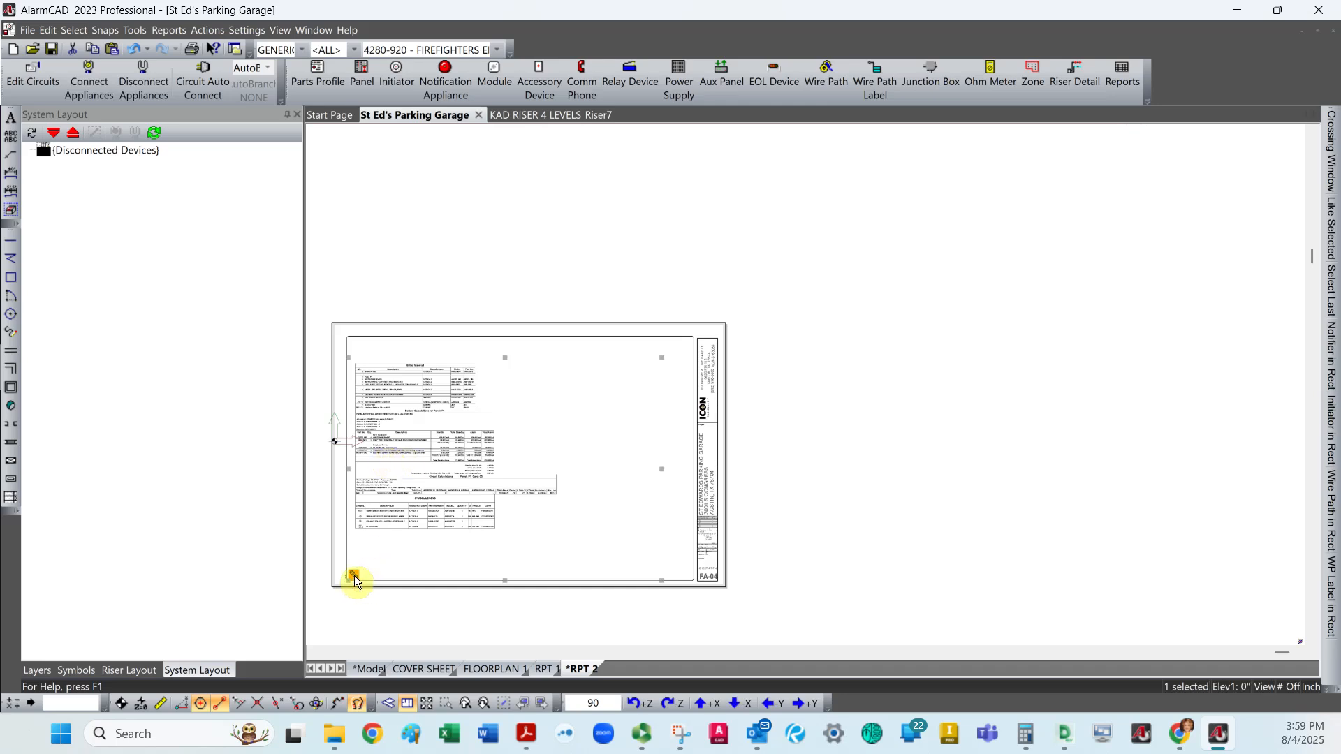
{"action": "right_click", "coordinate": [354, 575]}
{"action": "left_click", "coordinate": [409, 281]}
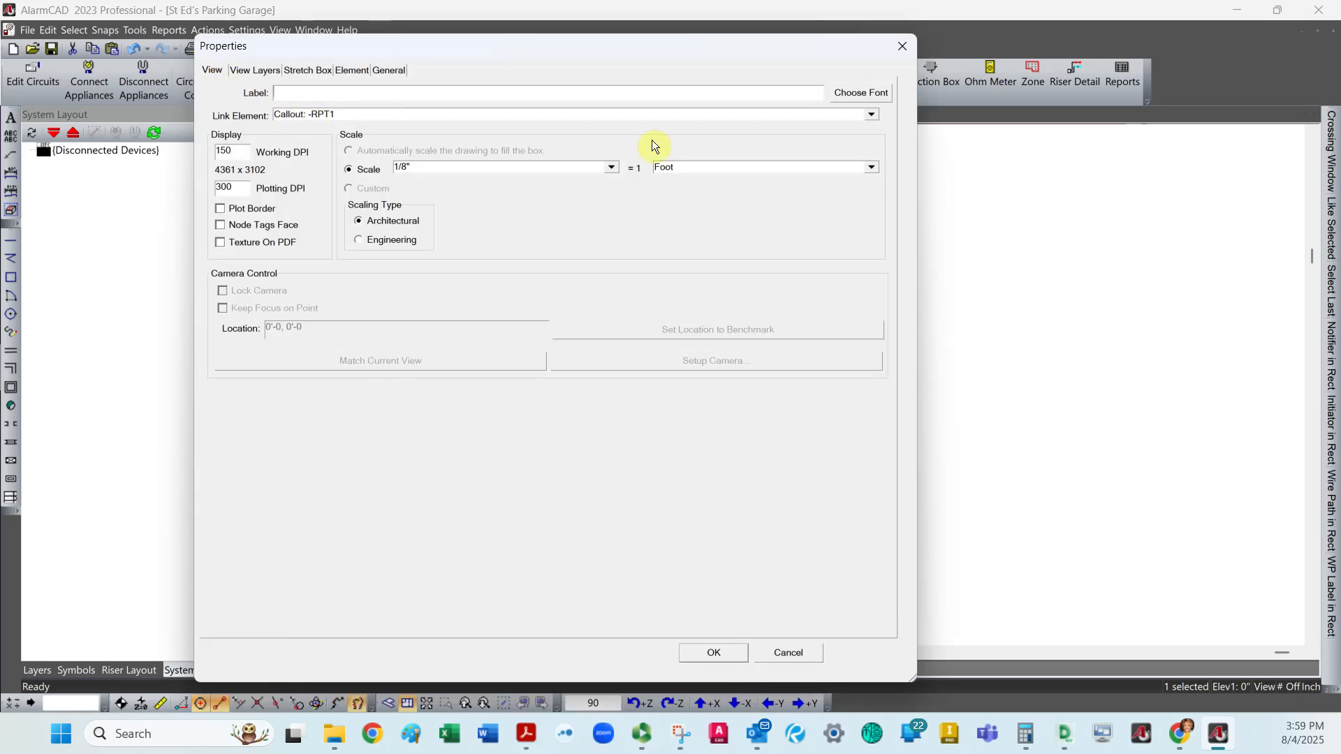
{"action": "left_click", "coordinate": [871, 113]}
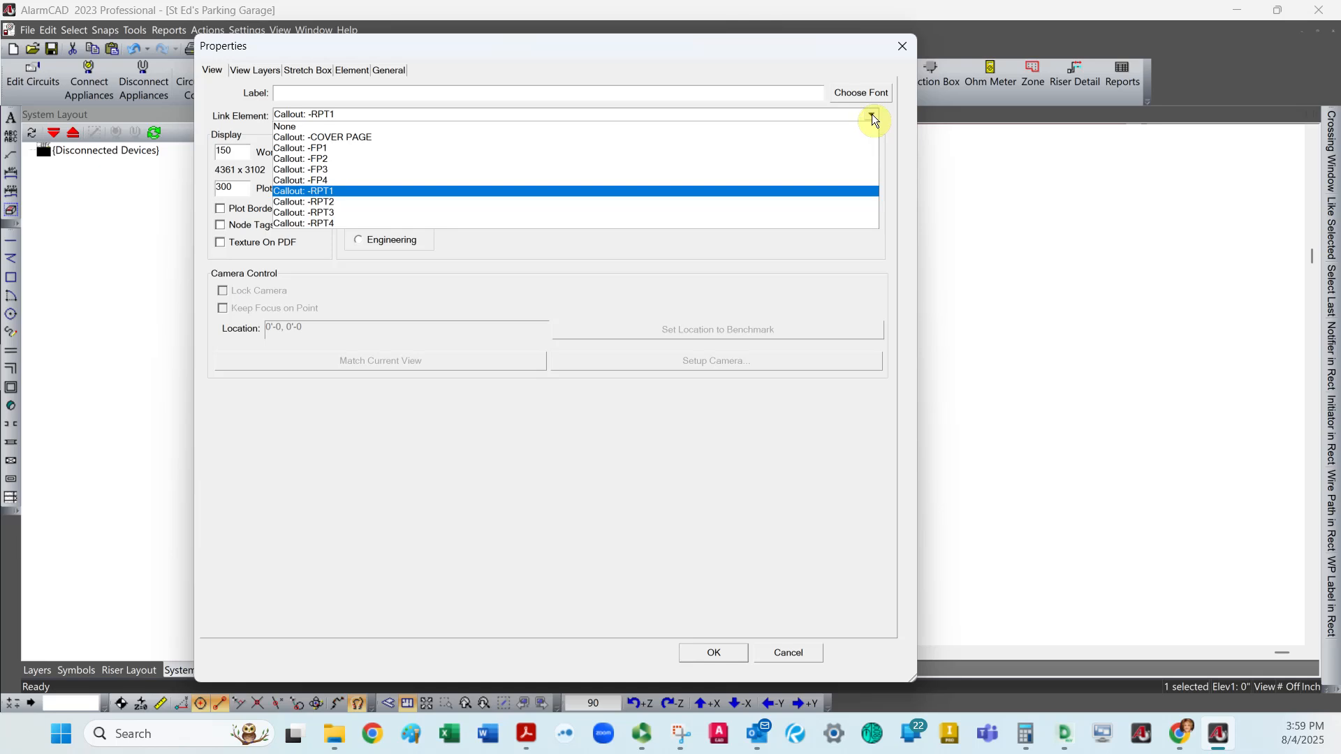
{"action": "left_click", "coordinate": [379, 201]}
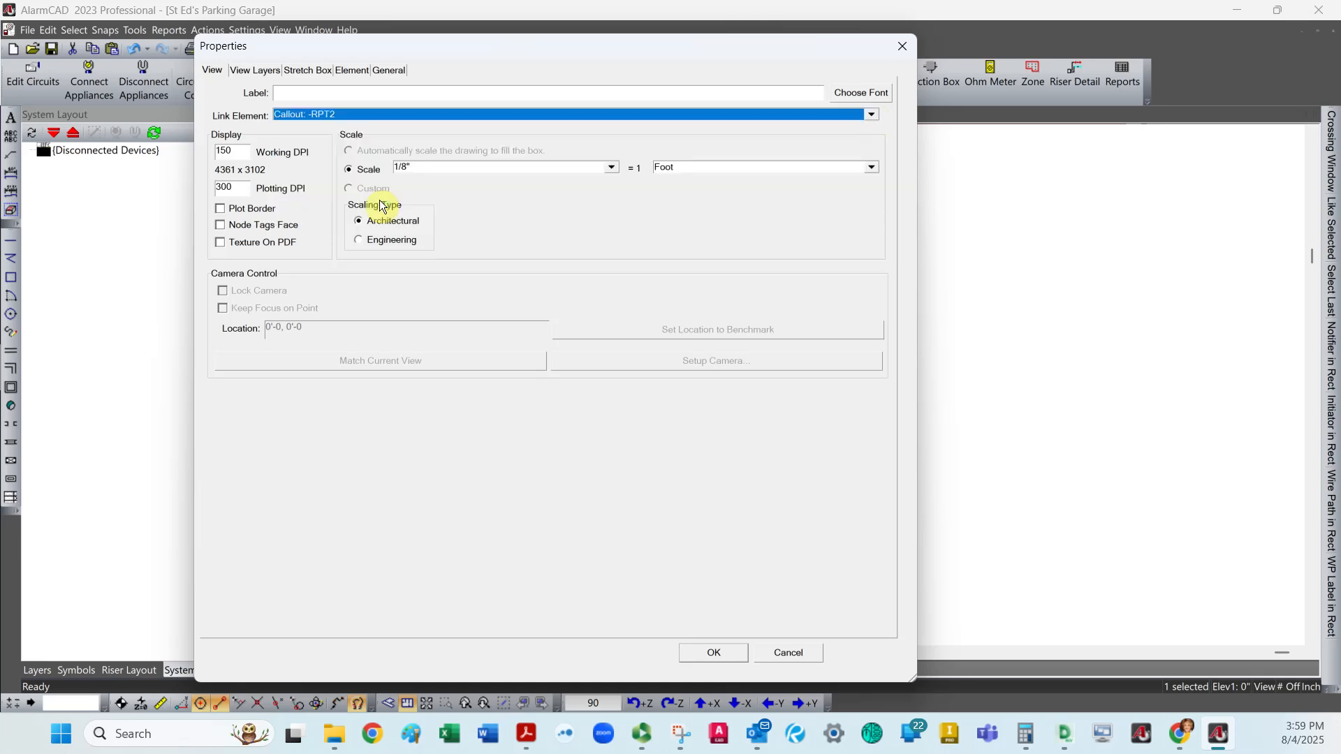
{"action": "left_click", "coordinate": [712, 653]}
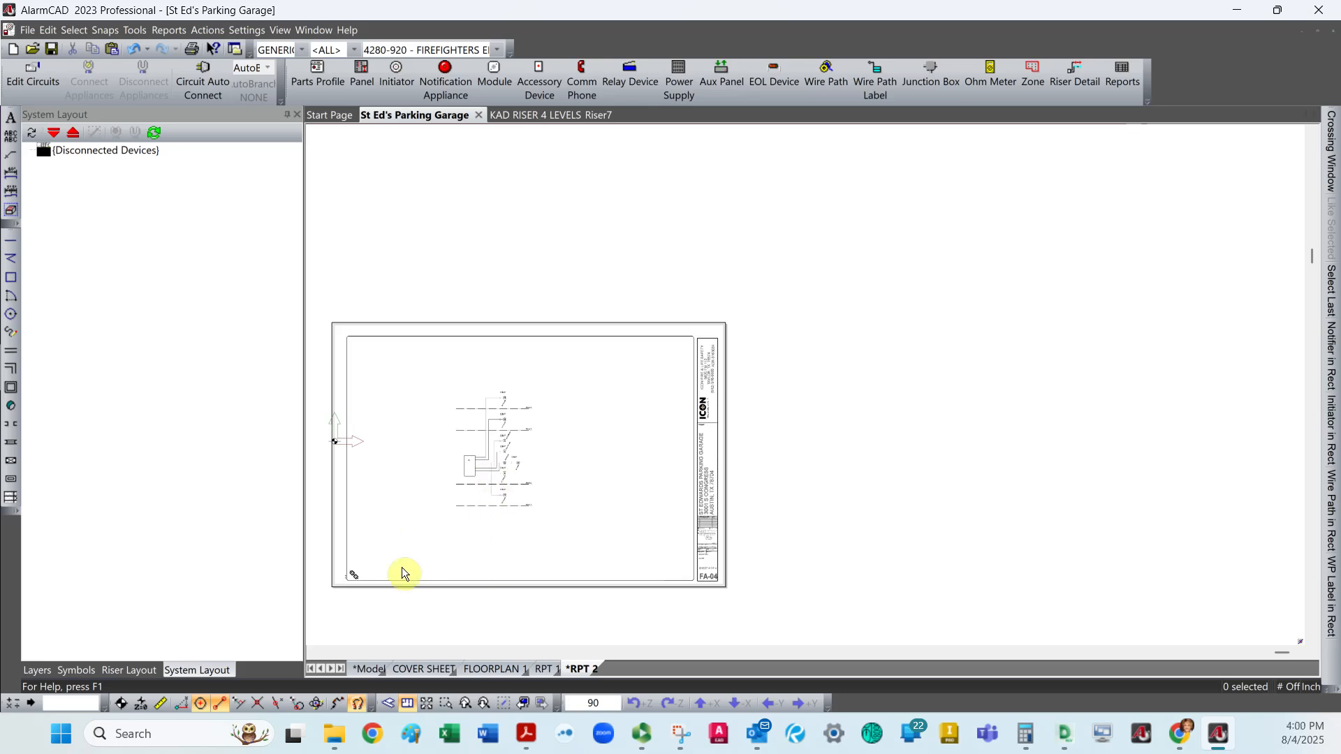
Check the linked view element's properties and delete that view from the RPT 2 sheet.
{"action": "left_click", "coordinate": [358, 578]}
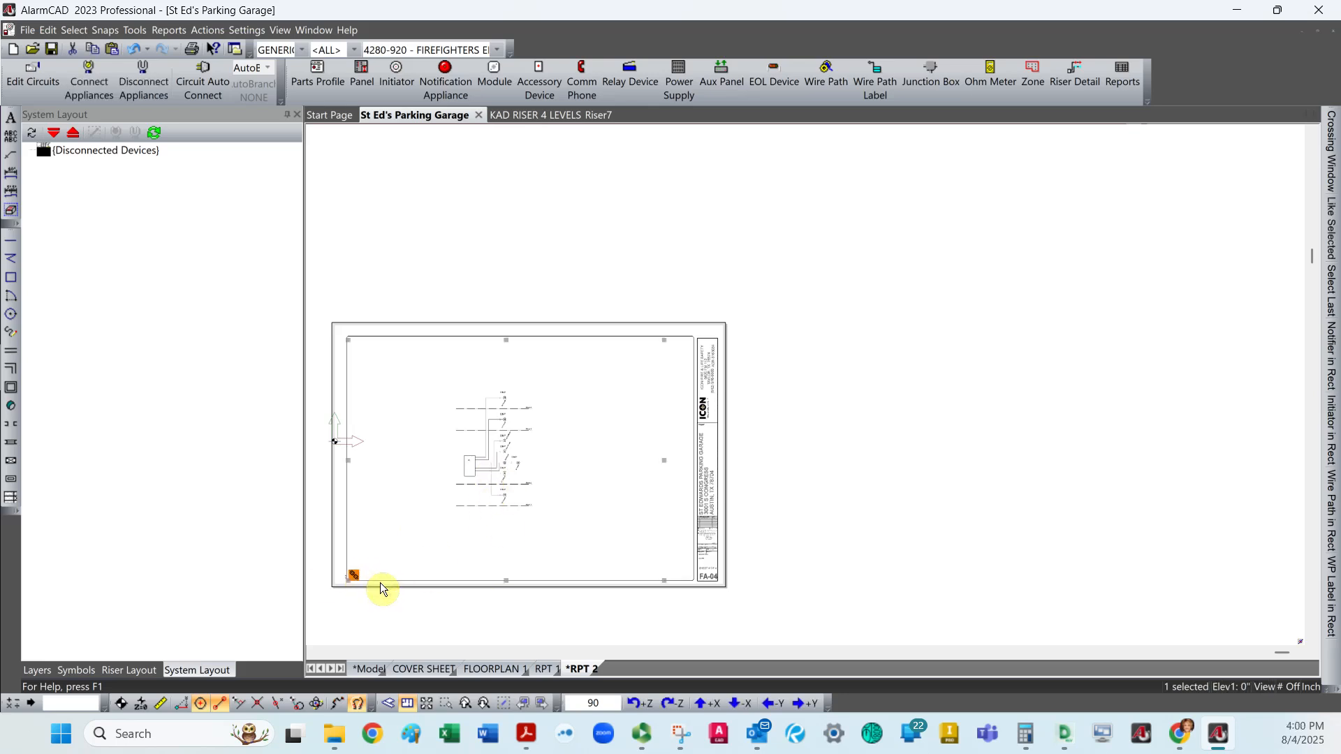
{"action": "double_click", "coordinate": [356, 578]}
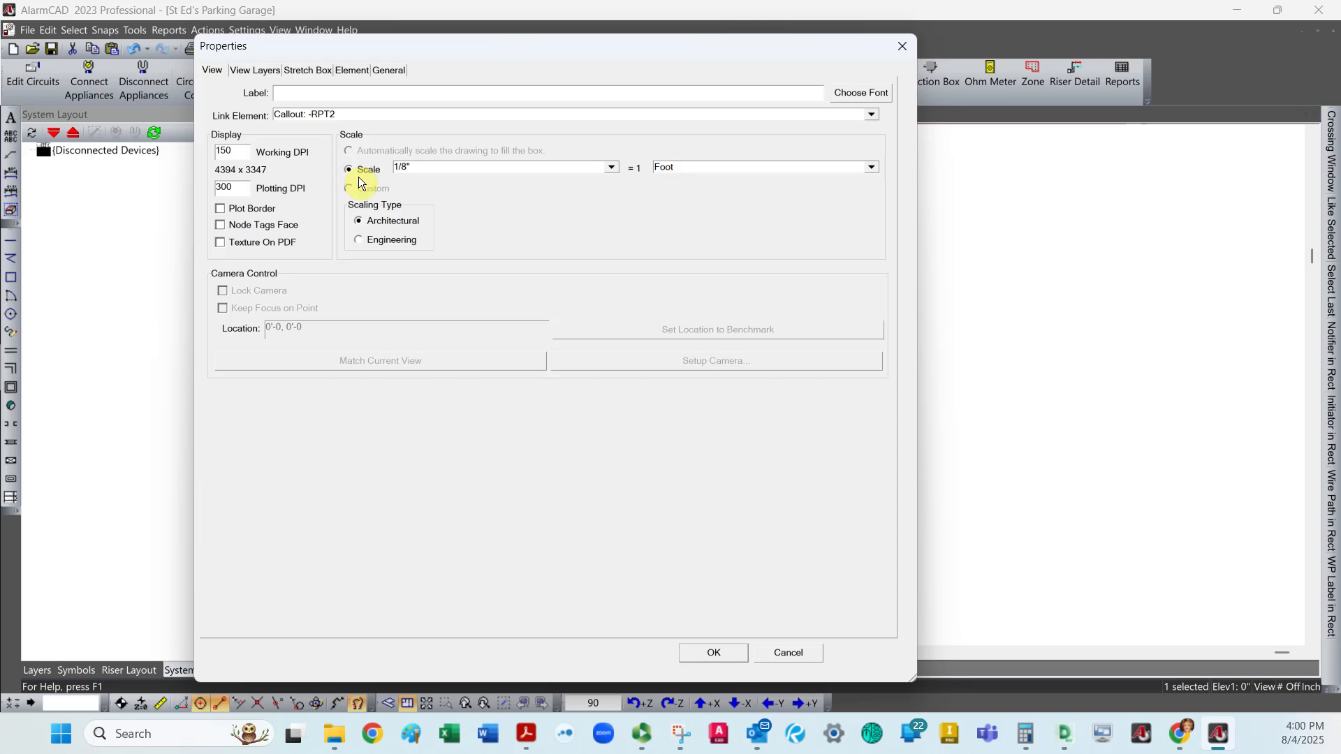
{"action": "left_click", "coordinate": [728, 650]}
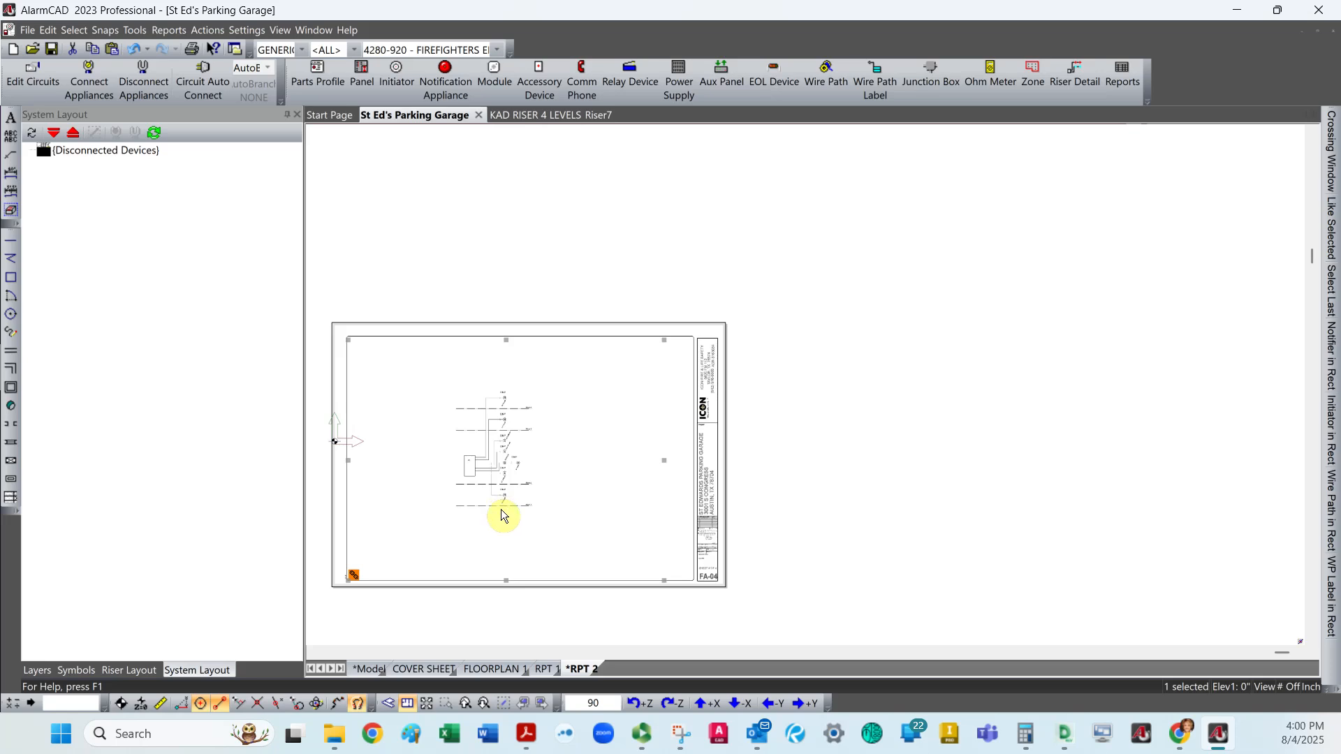
{"action": "key", "text": "Delete"}
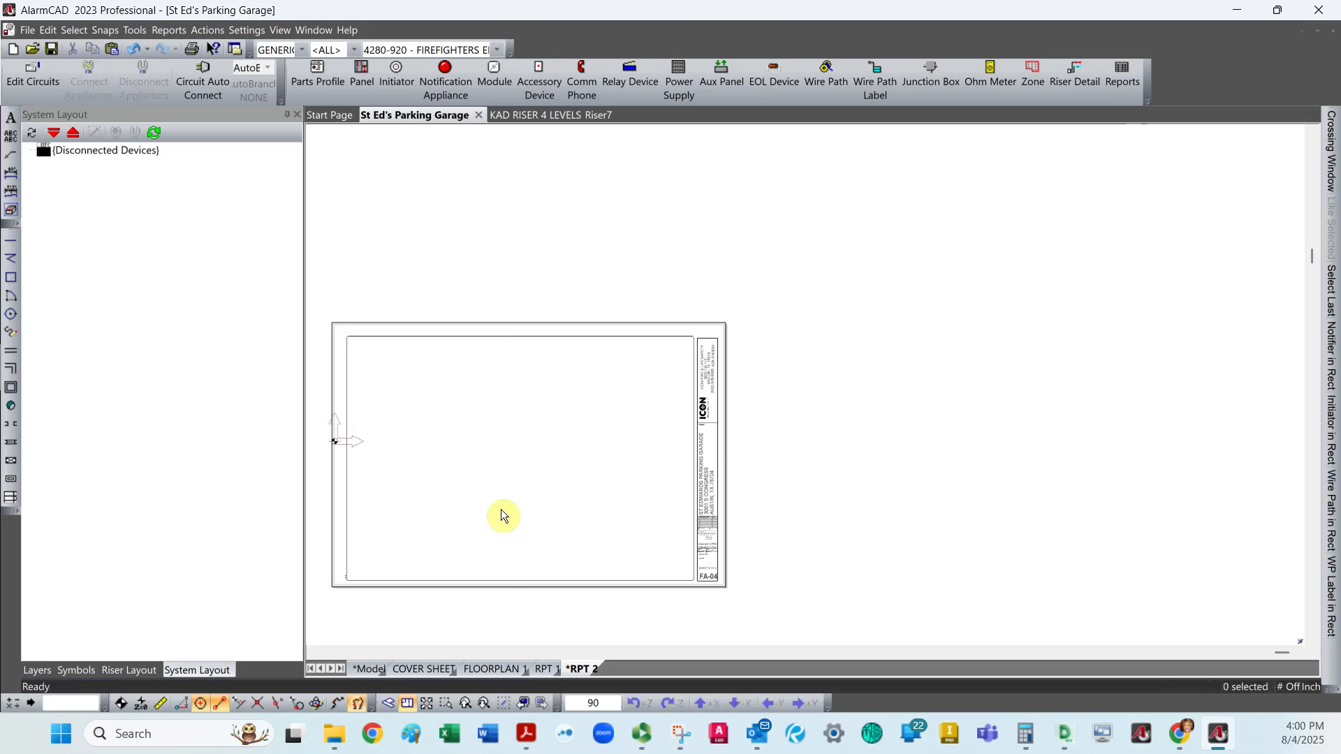
Add a new view element to the RPT 2 sheet, spanning the drawing border from its upper-left to its lower-right corner.
{"action": "left_click", "coordinate": [134, 30]}
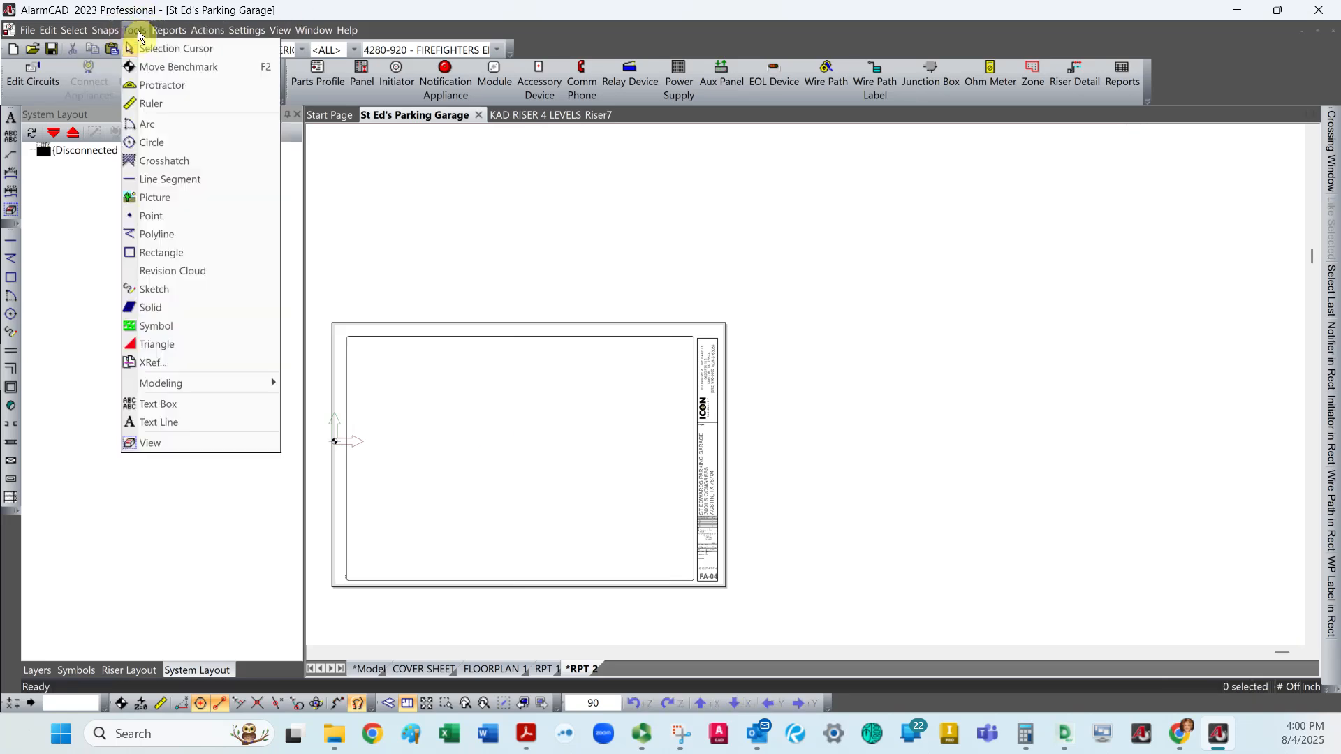
{"action": "left_click", "coordinate": [170, 444]}
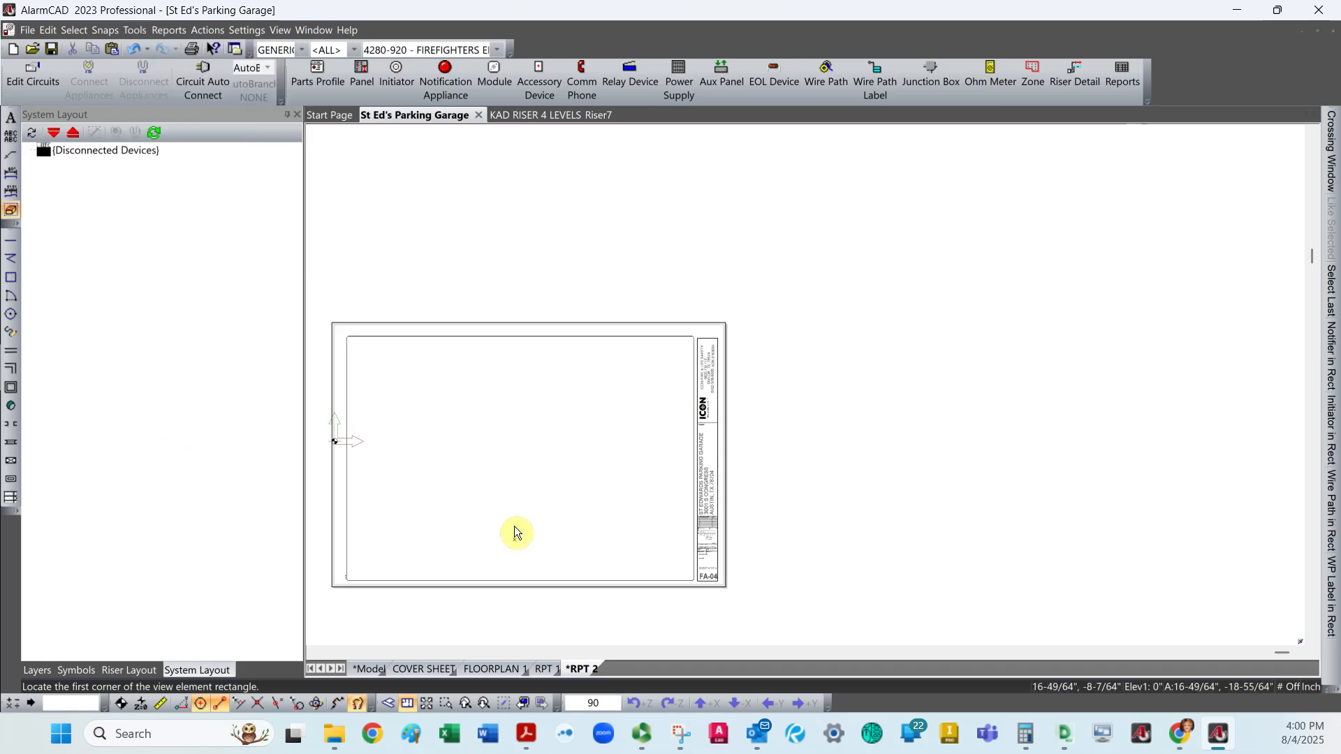
{"action": "scroll", "coordinate": [518, 463], "scroll_direction": "down", "scroll_amount": 3}
{"action": "scroll", "coordinate": [519, 463], "scroll_direction": "up", "scroll_amount": 6}
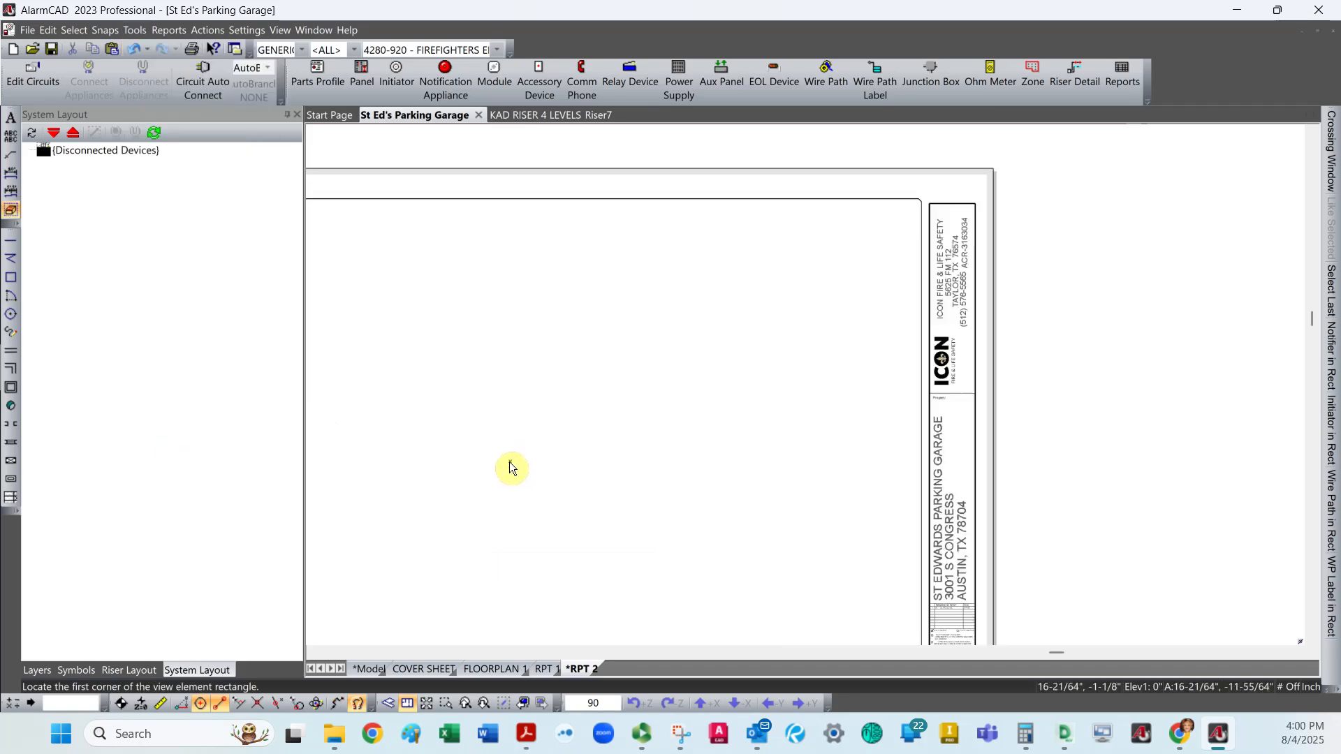
{"action": "scroll", "coordinate": [513, 460], "scroll_direction": "down", "scroll_amount": 3}
{"action": "left_click", "coordinate": [348, 345]}
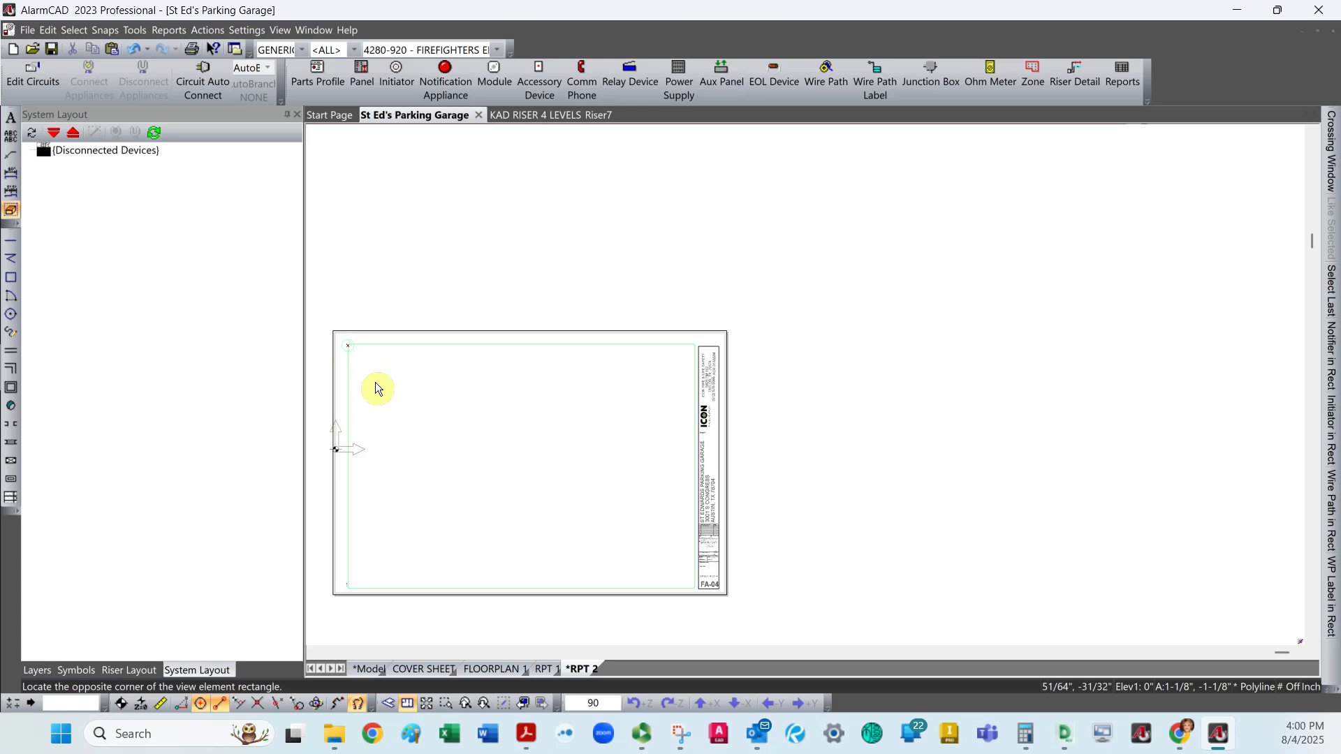
{"action": "left_click", "coordinate": [691, 587]}
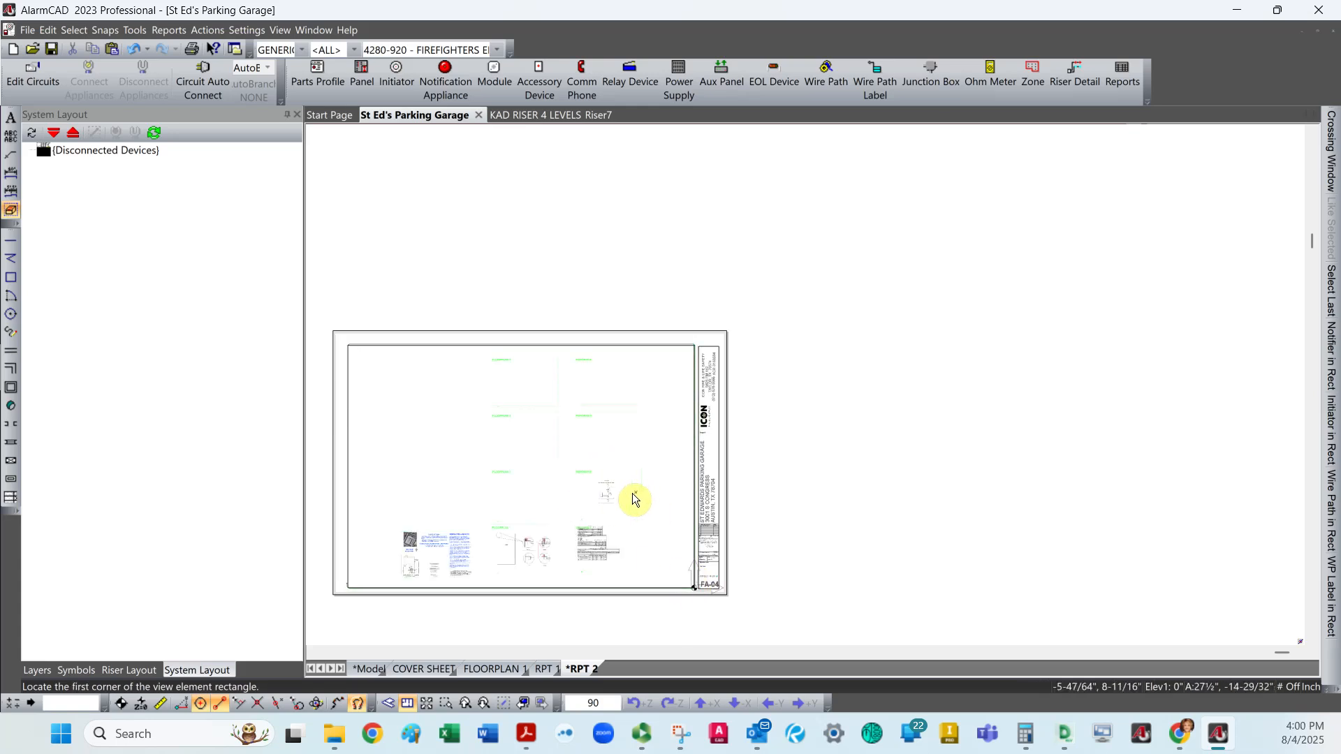
{"action": "scroll", "coordinate": [634, 498], "scroll_direction": "up", "scroll_amount": 2}
{"action": "scroll", "coordinate": [626, 498], "scroll_direction": "up", "scroll_amount": 2}
{"action": "scroll", "coordinate": [628, 500], "scroll_direction": "down", "scroll_amount": 4}
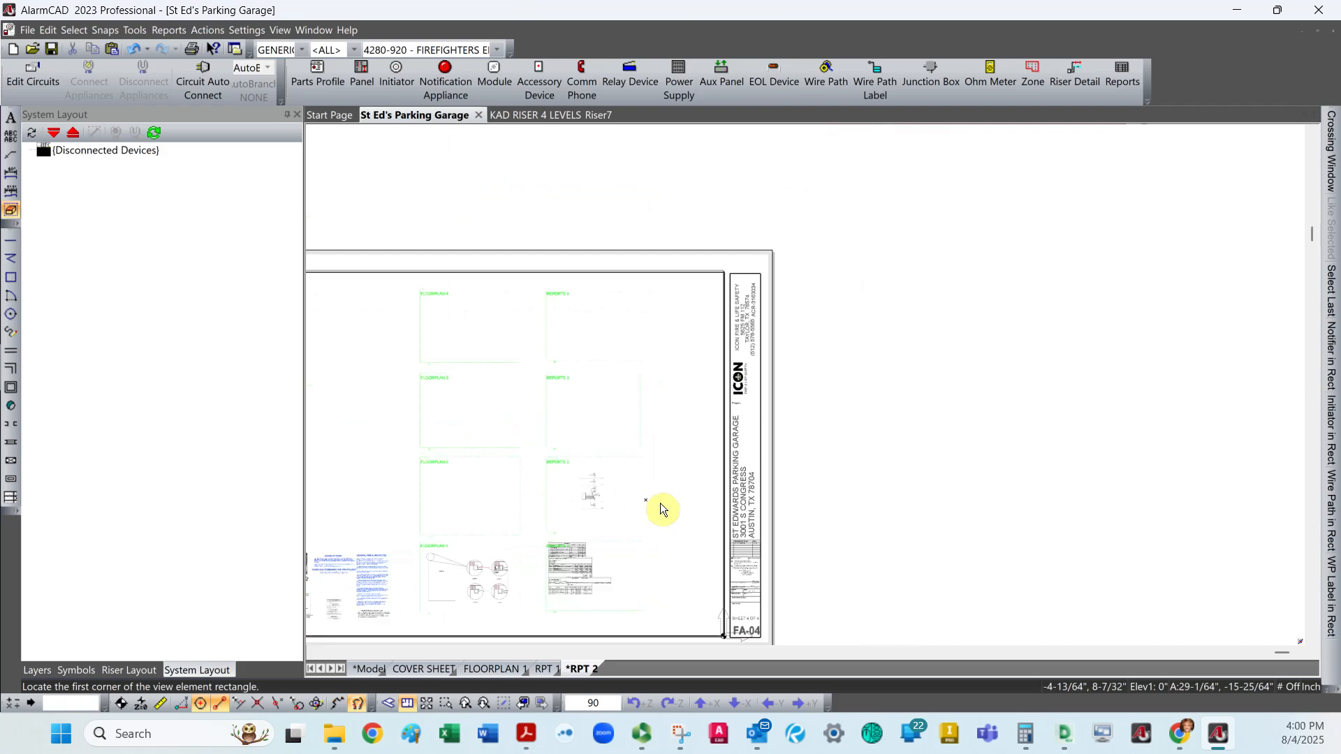
{"action": "key", "text": "Escape"}
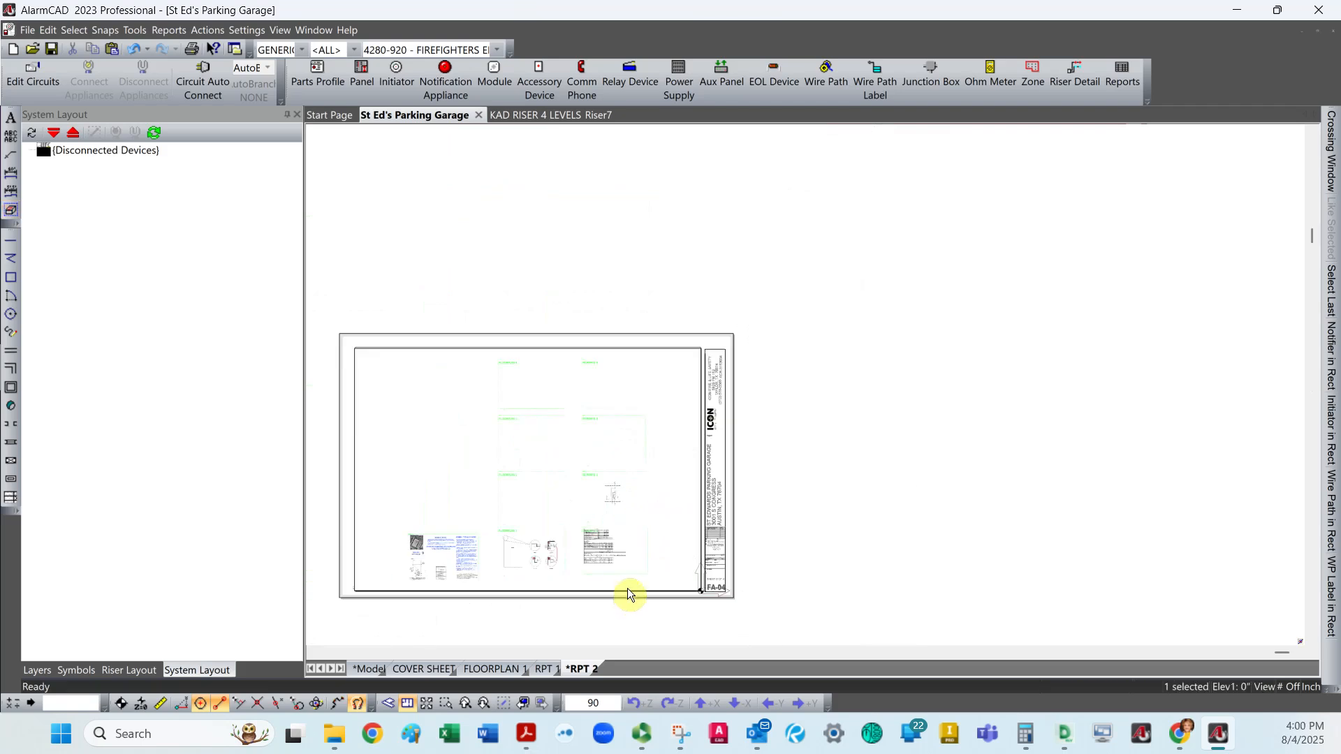
Select the new view element and enlarge the model content shown inside it.
{"action": "left_click", "coordinate": [627, 588]}
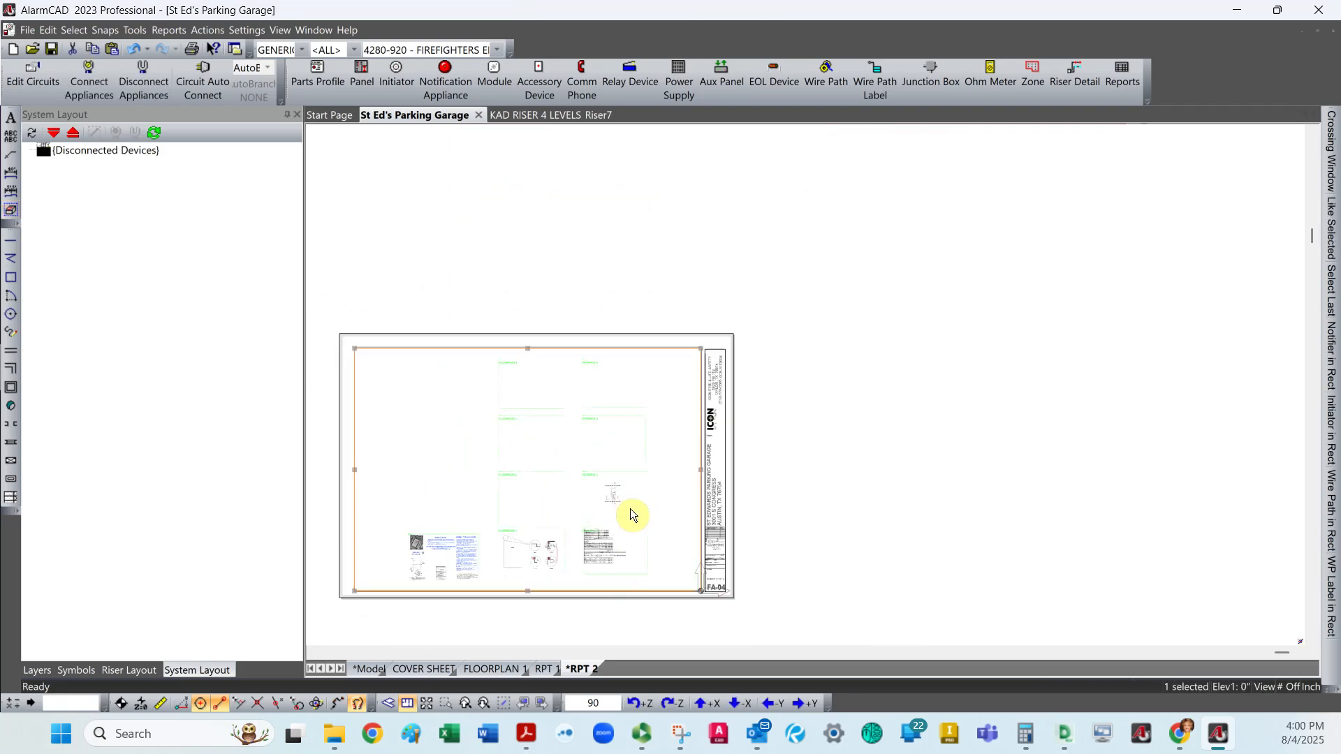
{"action": "scroll", "coordinate": [630, 508], "scroll_direction": "up", "scroll_amount": 1, "text": "ctrl"}
{"action": "scroll", "coordinate": [632, 507], "scroll_direction": "up", "scroll_amount": 1, "text": "ctrl"}
{"action": "scroll", "coordinate": [632, 506], "scroll_direction": "down", "scroll_amount": 1, "text": "ctrl"}
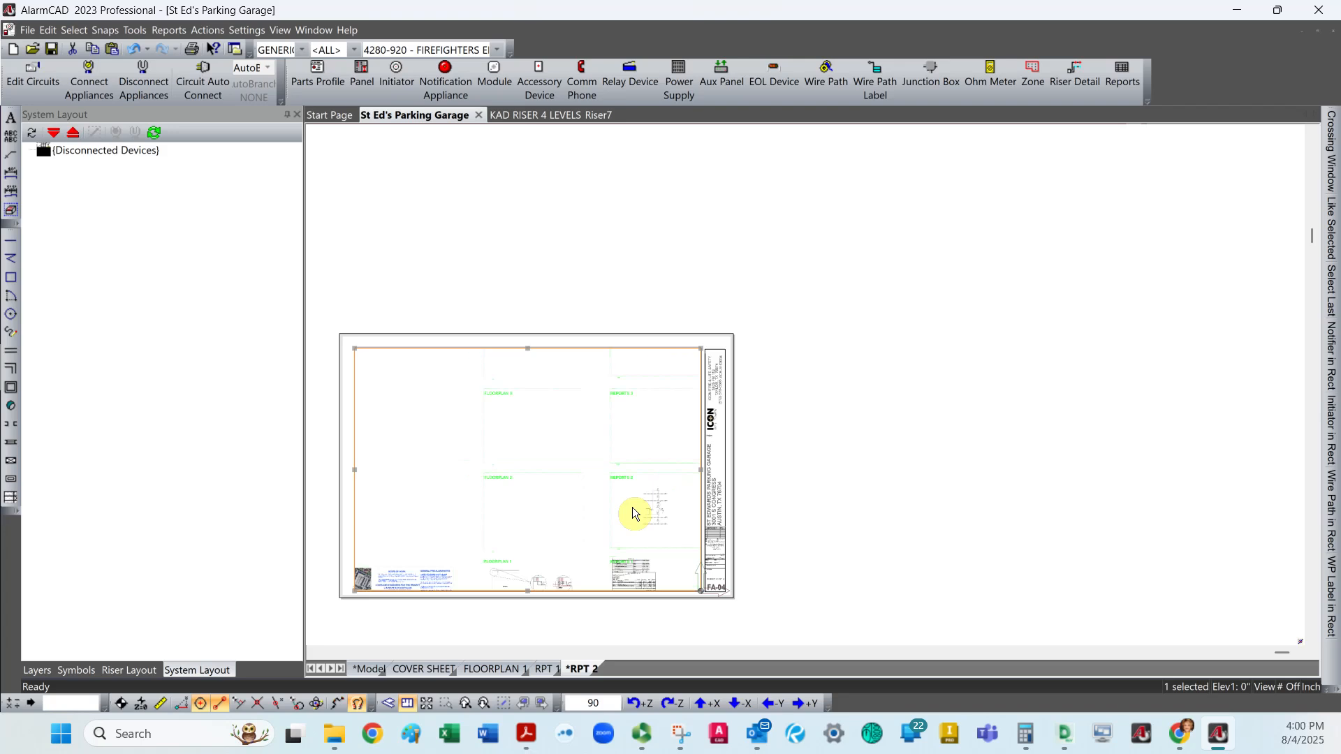
{"action": "middle_click", "coordinate": [601, 509]}
{"action": "middle_click", "coordinate": [601, 509]}
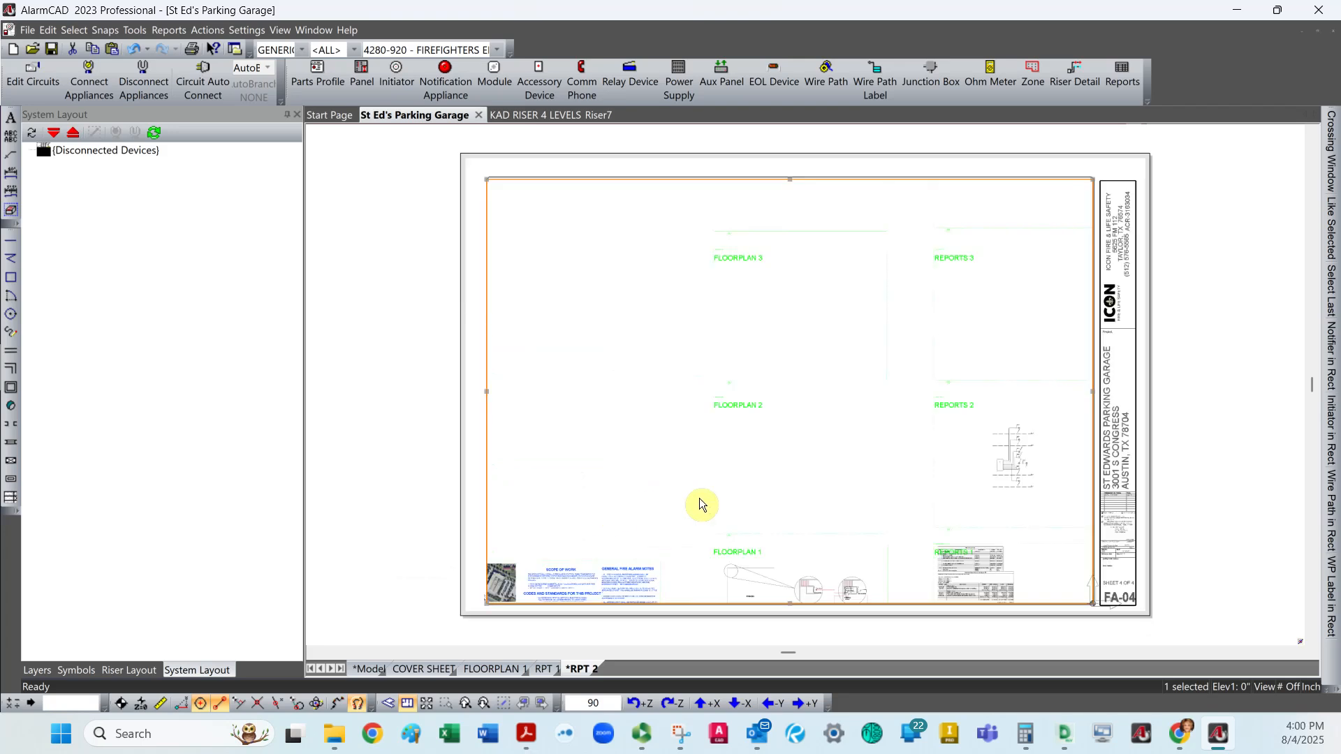
{"action": "left_click_drag", "start_coordinate": [975, 448], "coordinate": [1017, 470]}
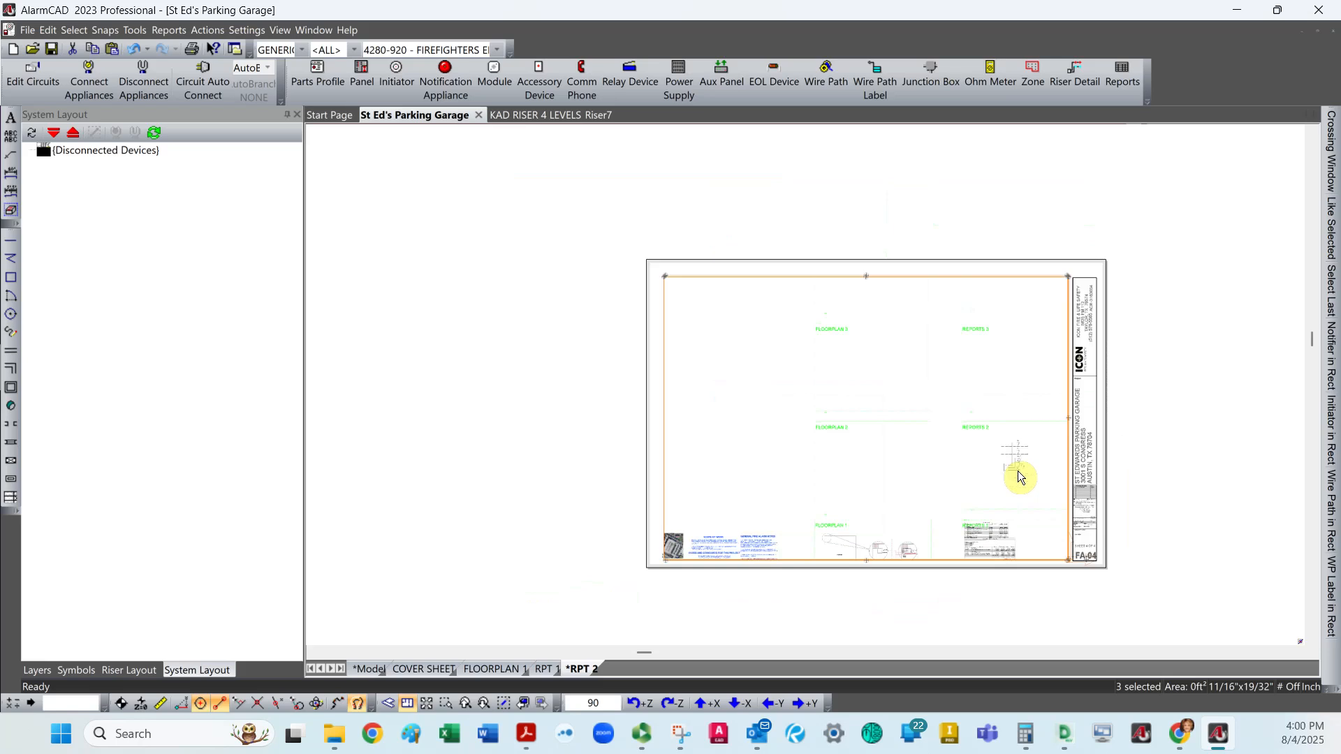
{"action": "scroll", "coordinate": [1016, 472], "scroll_direction": "up", "scroll_amount": 3}
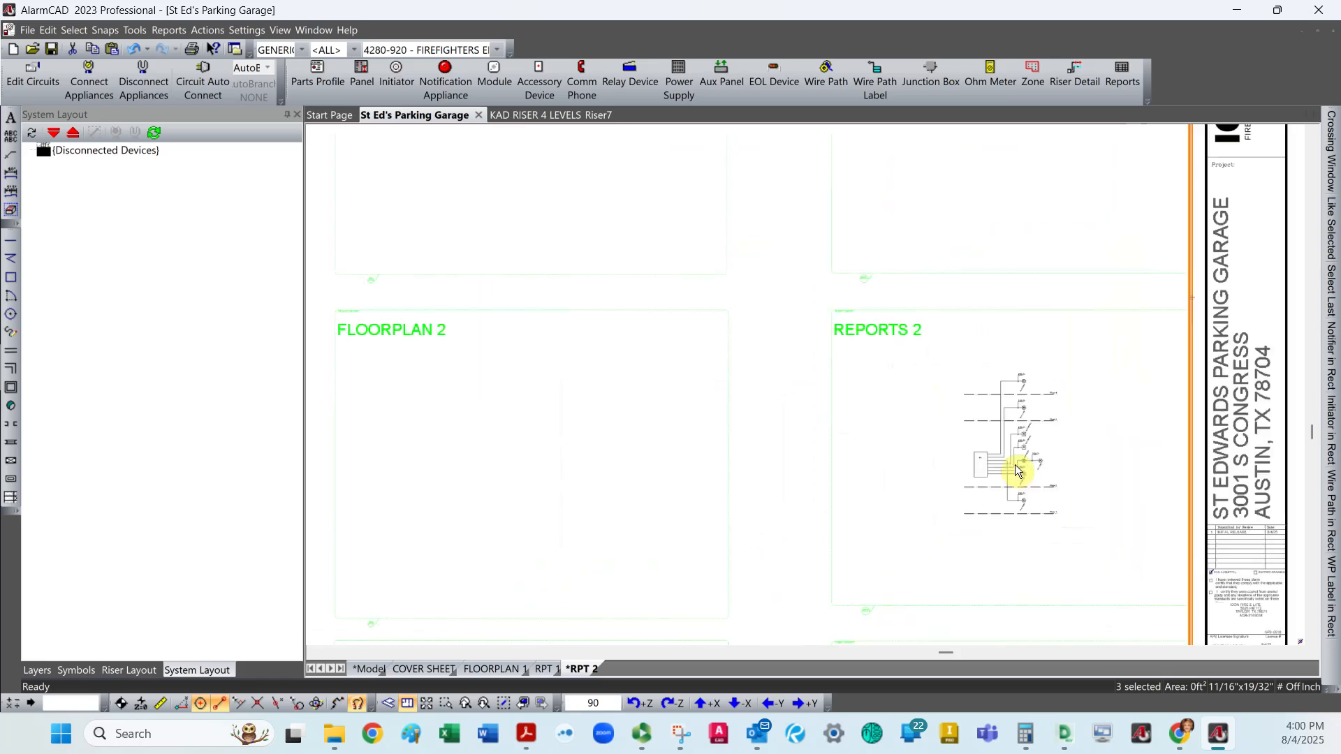
{"action": "scroll", "coordinate": [1041, 450], "scroll_direction": "down", "scroll_amount": 3}
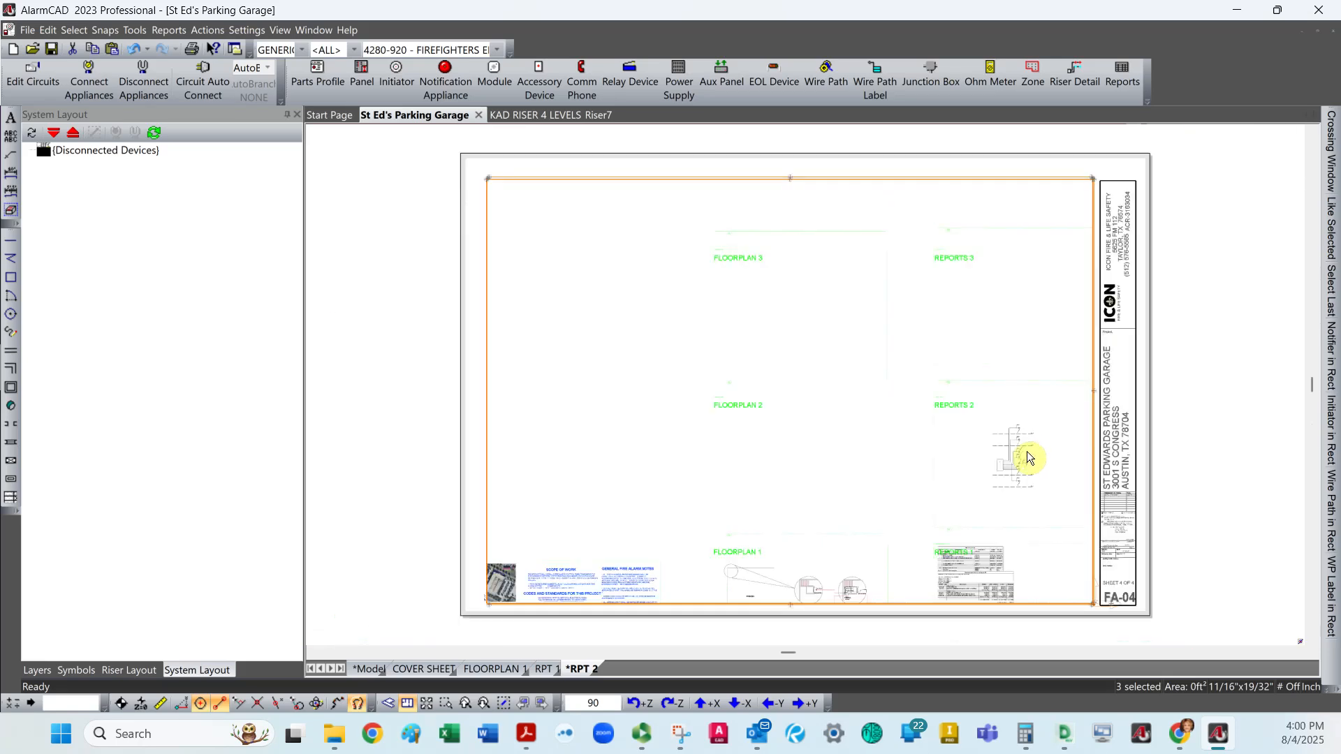
{"action": "middle_click_drag", "start_coordinate": [978, 457], "coordinate": [966, 476]}
{"action": "key", "text": "Escape"}
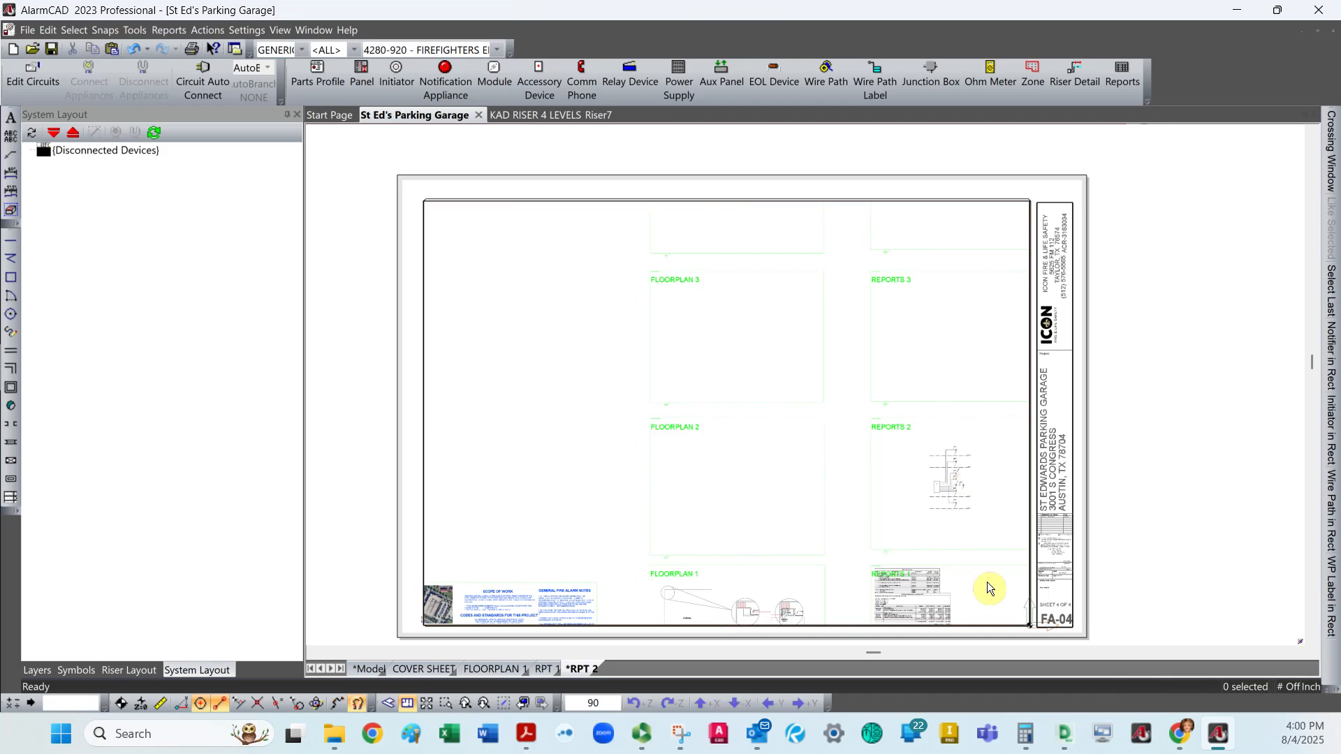
Reselect the new view element and adjust its contents so the REPORTS 2 riser diagram is centred and enlarged within the frame.
{"action": "left_click", "coordinate": [1029, 577]}
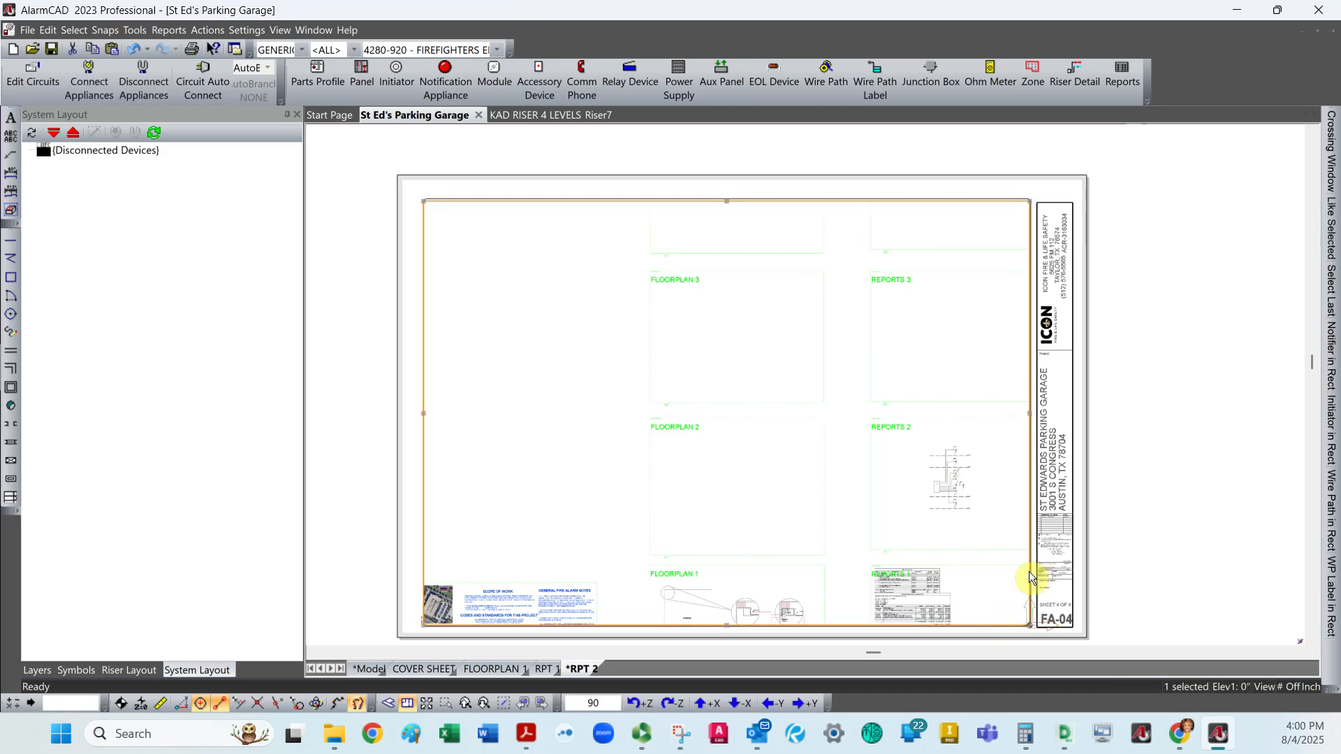
{"action": "mouse_move", "coordinate": [888, 499]}
{"action": "middle_mouse_down"}
{"action": "mouse_move", "coordinate": [757, 509]}
{"action": "mouse_move", "coordinate": [718, 485]}
{"action": "mouse_move", "coordinate": [730, 447]}
{"action": "middle_mouse_up"}
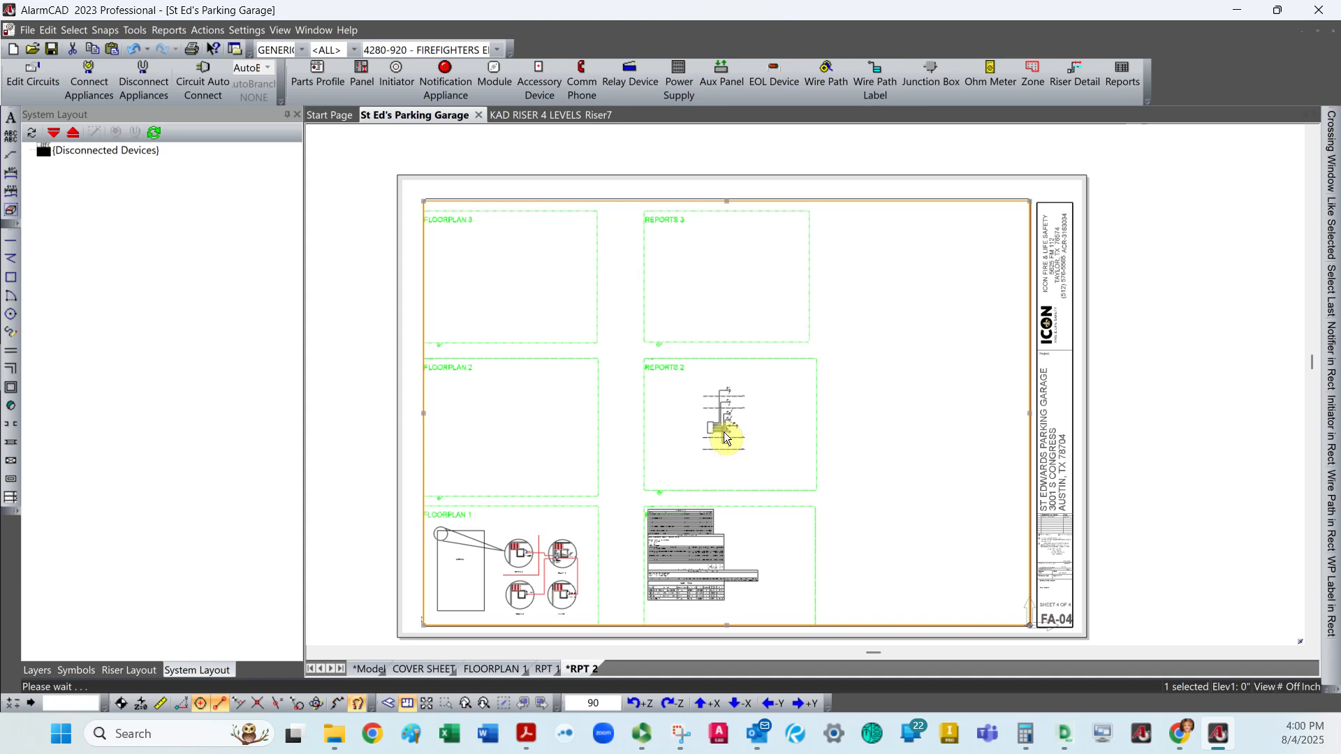
{"action": "scroll", "coordinate": [730, 447], "scroll_direction": "up", "scroll_amount": 5}
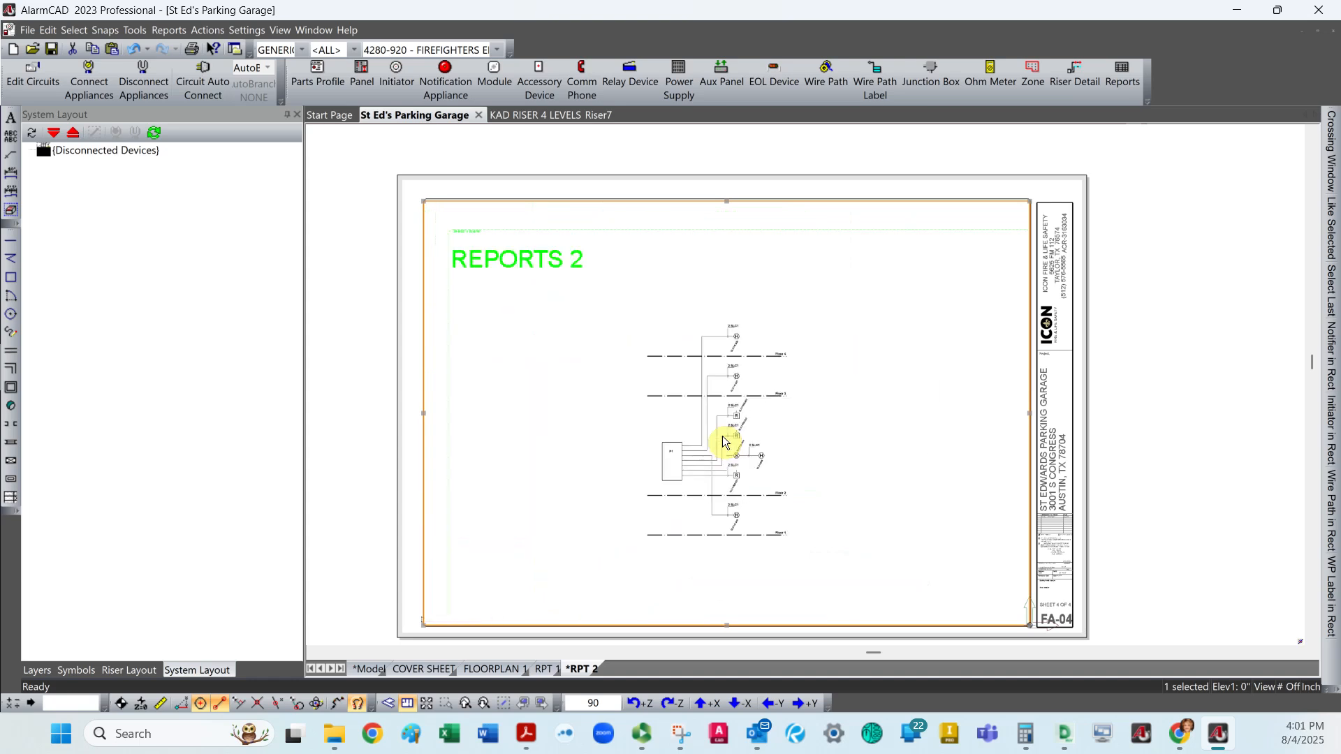
{"action": "scroll", "coordinate": [722, 436], "scroll_direction": "up", "scroll_amount": 2}
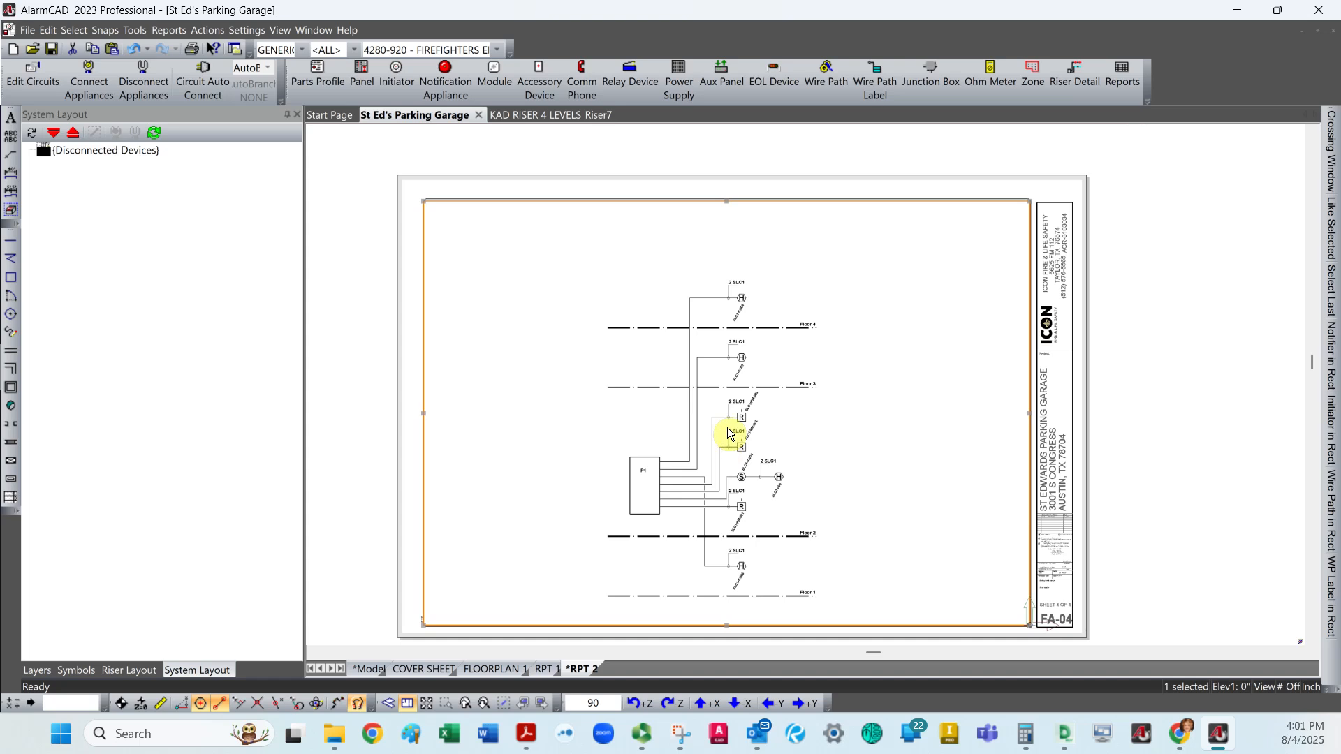
{"action": "scroll", "coordinate": [727, 429], "scroll_direction": "up", "scroll_amount": 1, "text": "shift"}
{"action": "middle_click_drag", "start_coordinate": [726, 430], "coordinate": [729, 411], "text": "shift"}
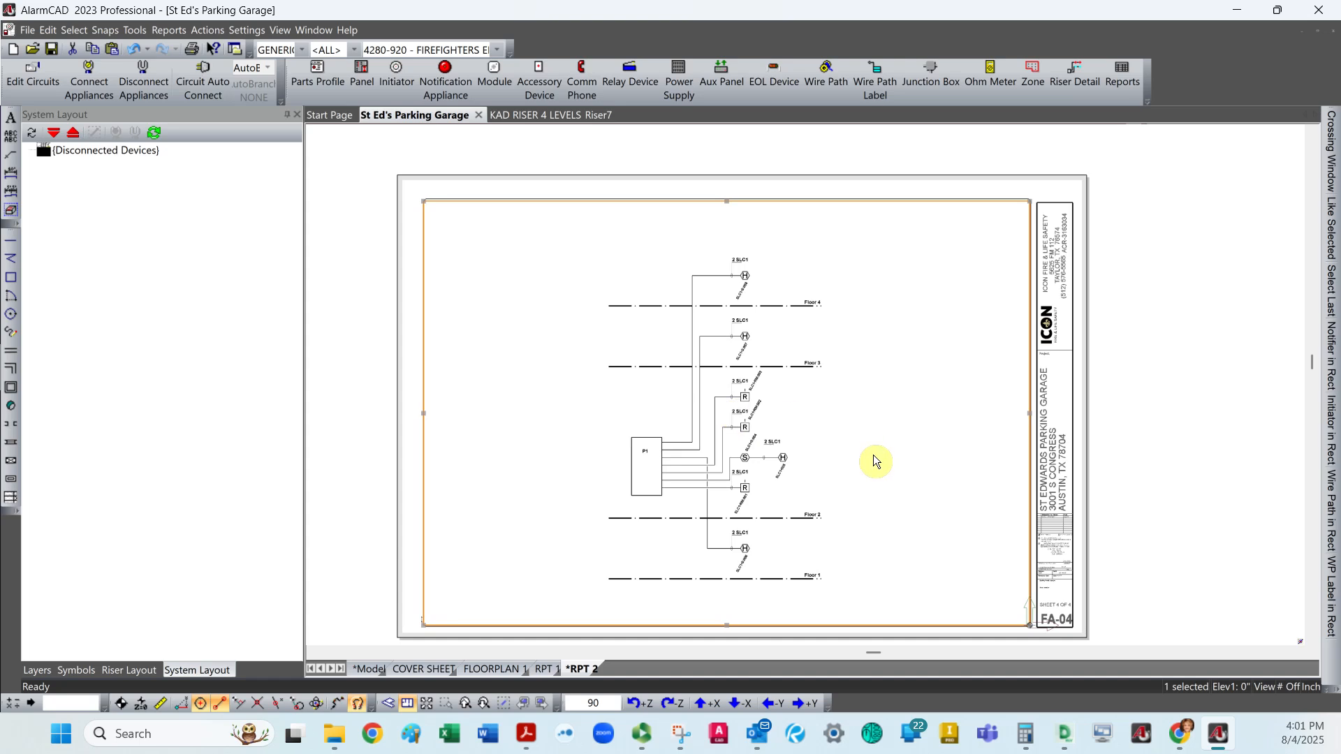
Turn off Show Border in the riser view element's stretch box properties, and clear the selection.
{"action": "left_click", "coordinate": [841, 198]}
{"action": "right_click", "coordinate": [842, 195]}
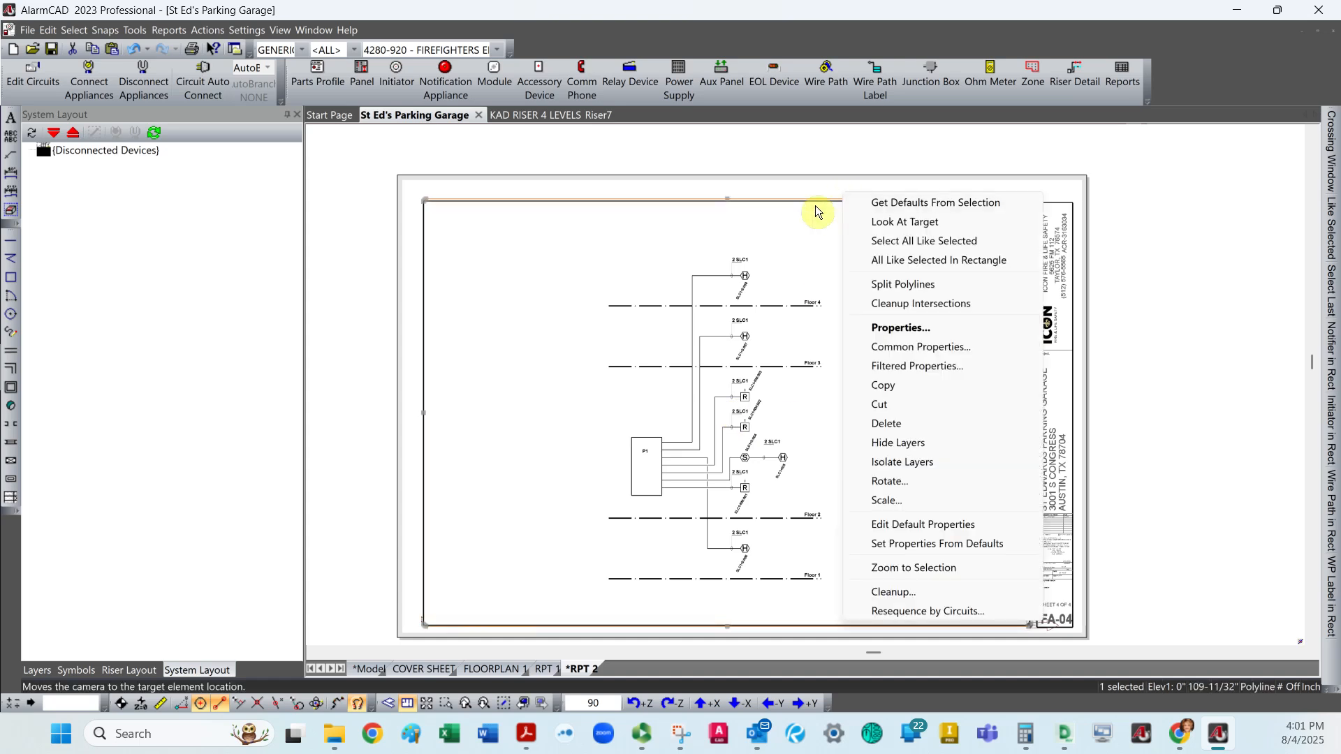
{"action": "left_click", "coordinate": [785, 204]}
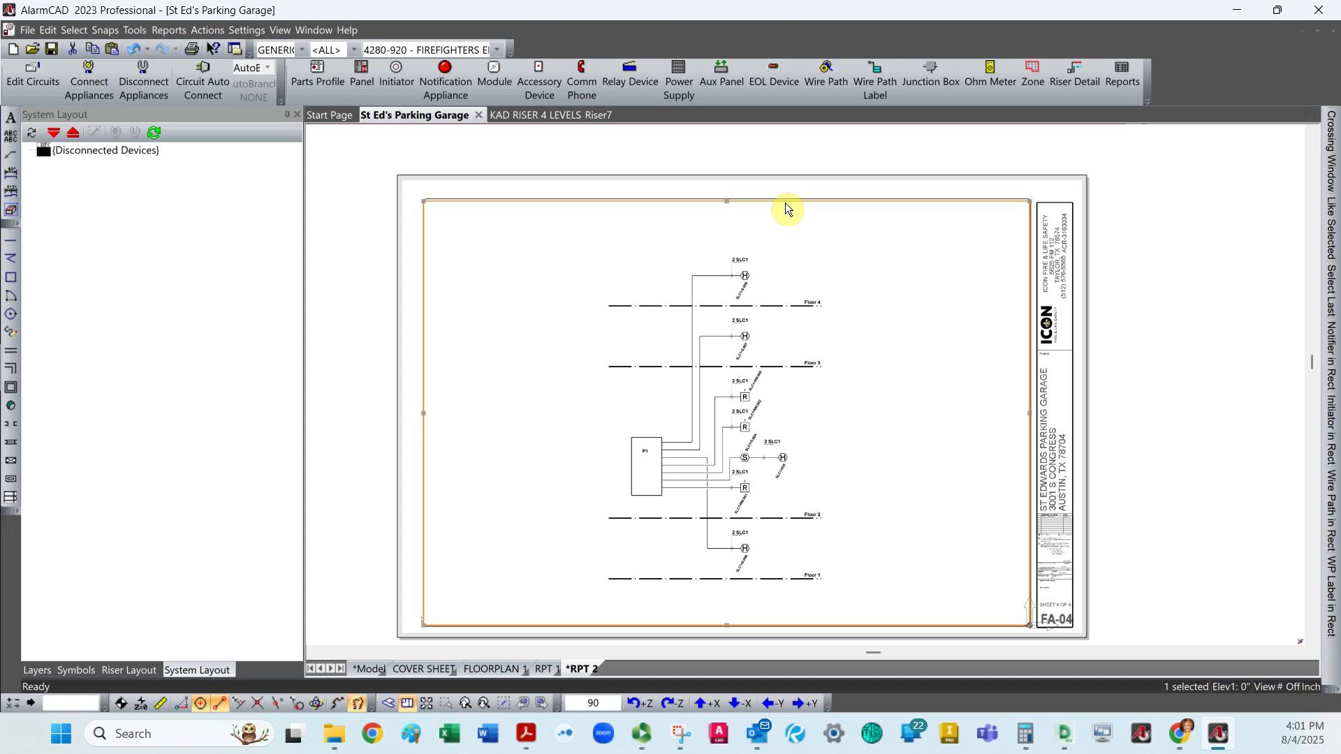
{"action": "right_click", "coordinate": [785, 202]}
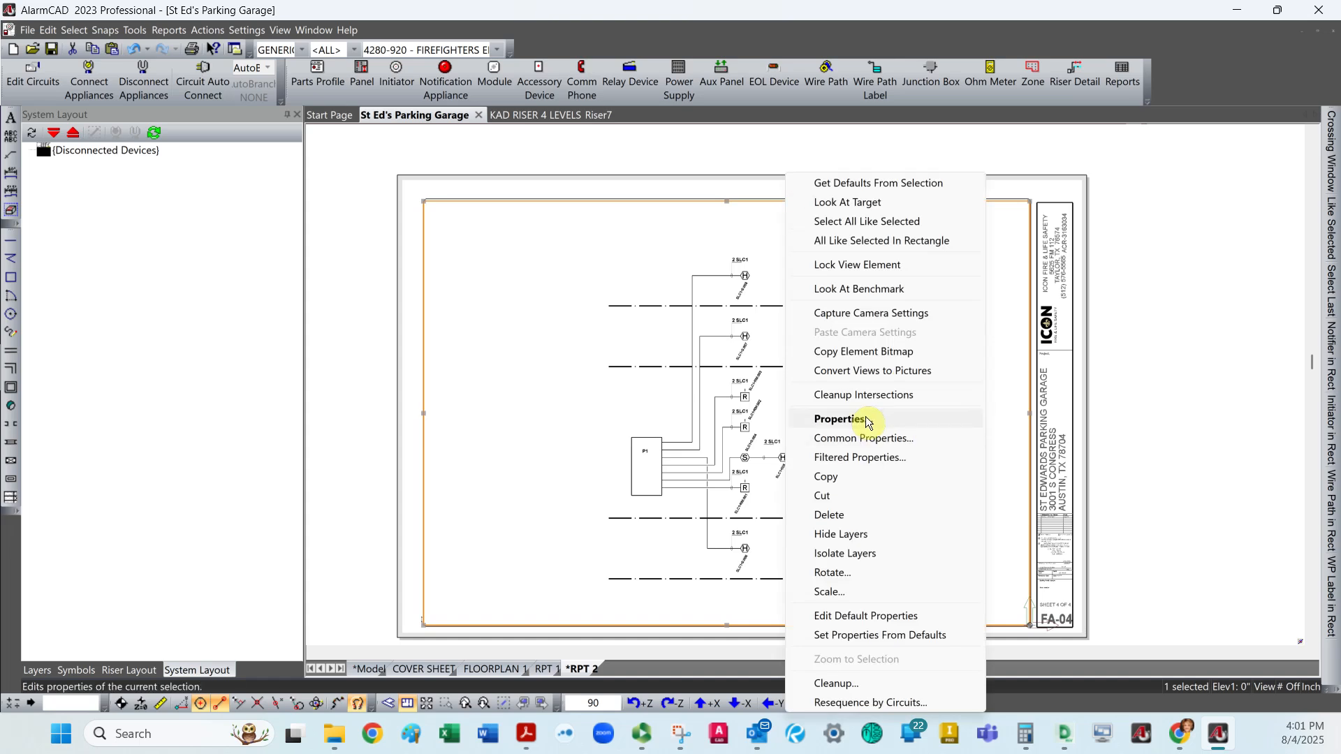
{"action": "left_click", "coordinate": [865, 418]}
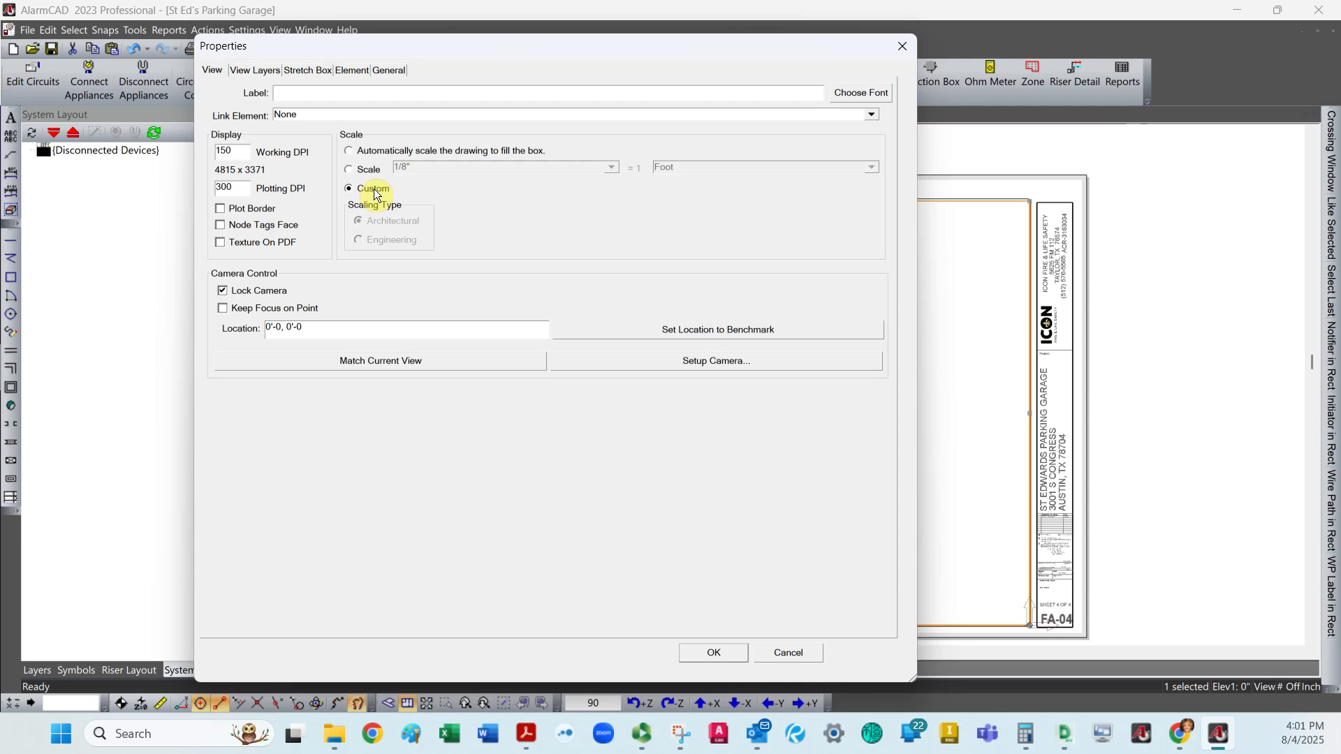
{"action": "left_click", "coordinate": [317, 73]}
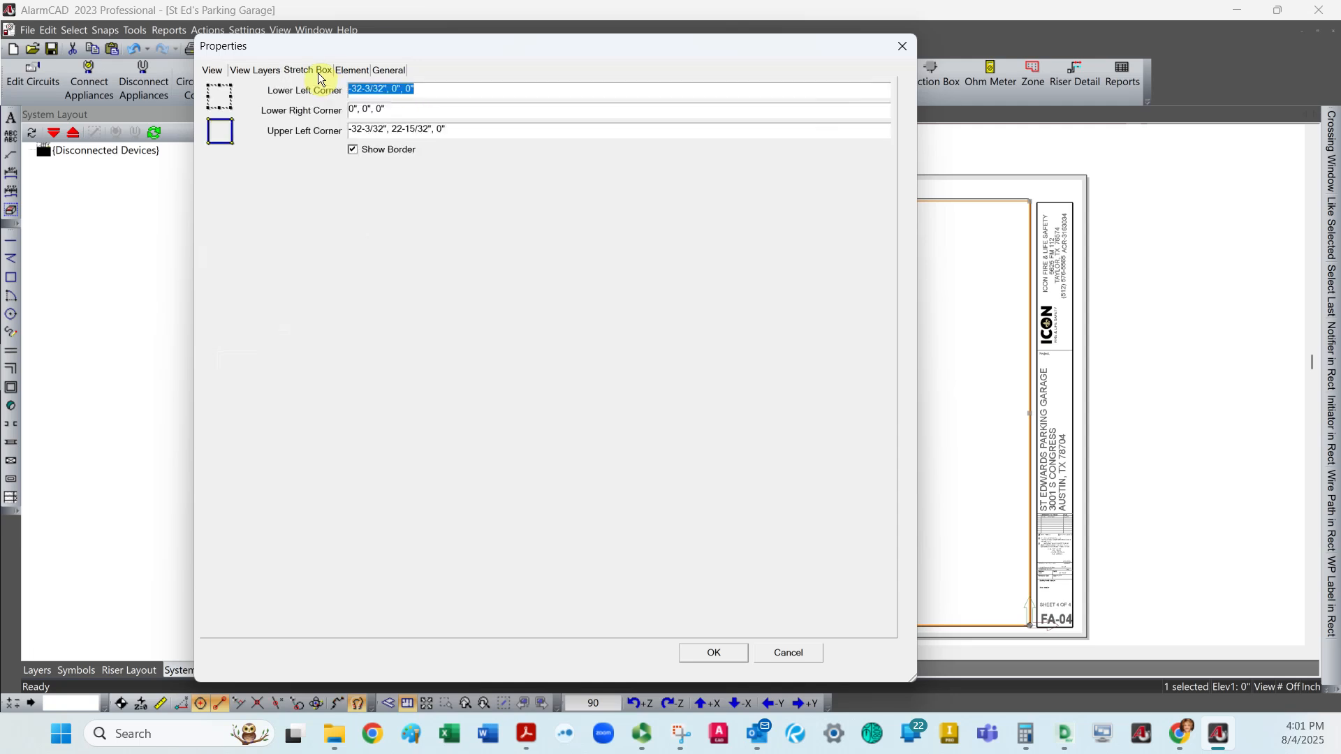
{"action": "left_click", "coordinate": [353, 150]}
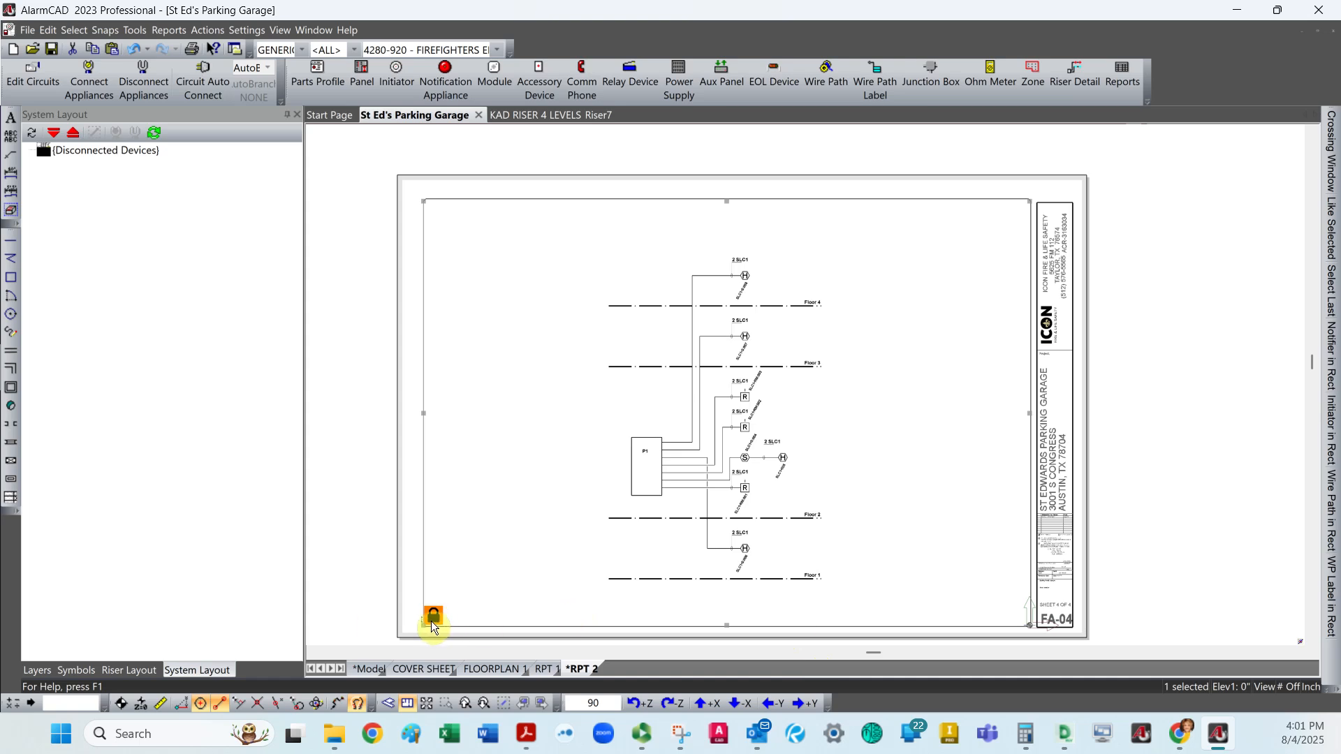
{"action": "key", "text": "Escape"}
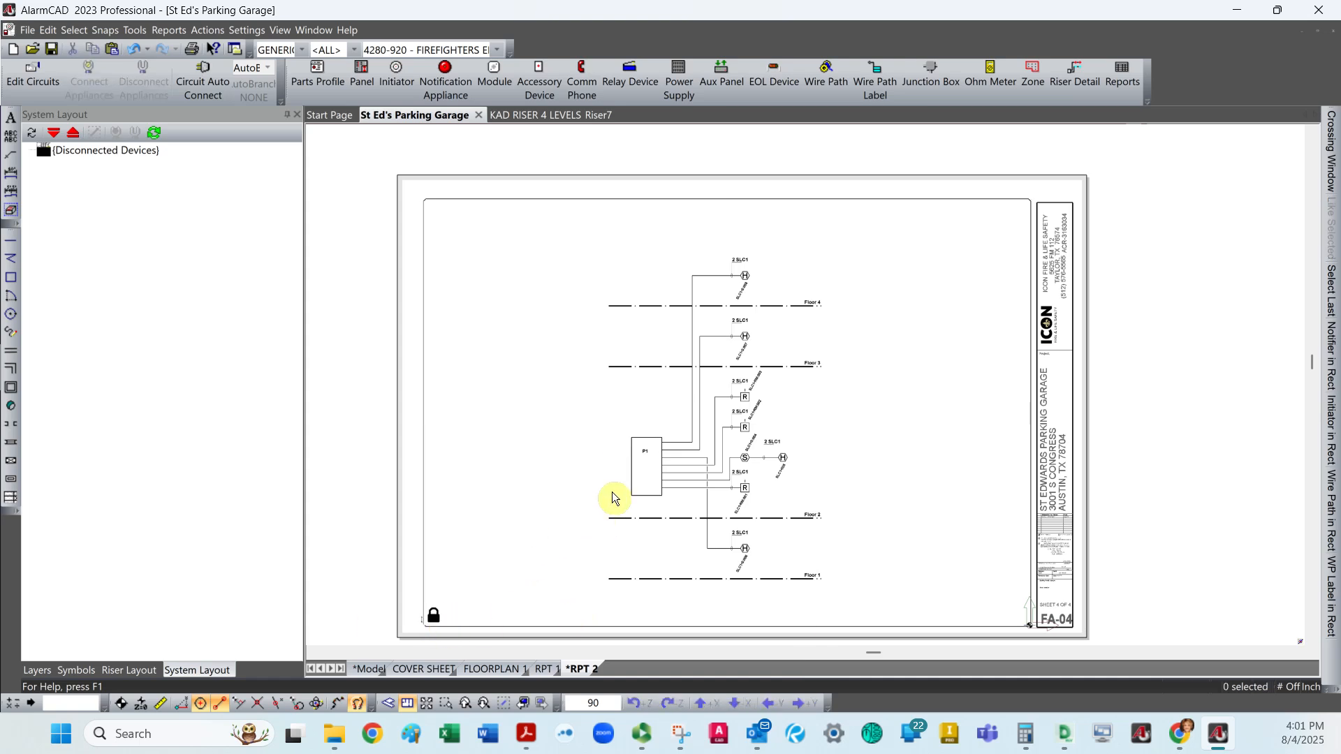
{"action": "scroll", "coordinate": [612, 493], "scroll_direction": "down", "scroll_amount": 1}
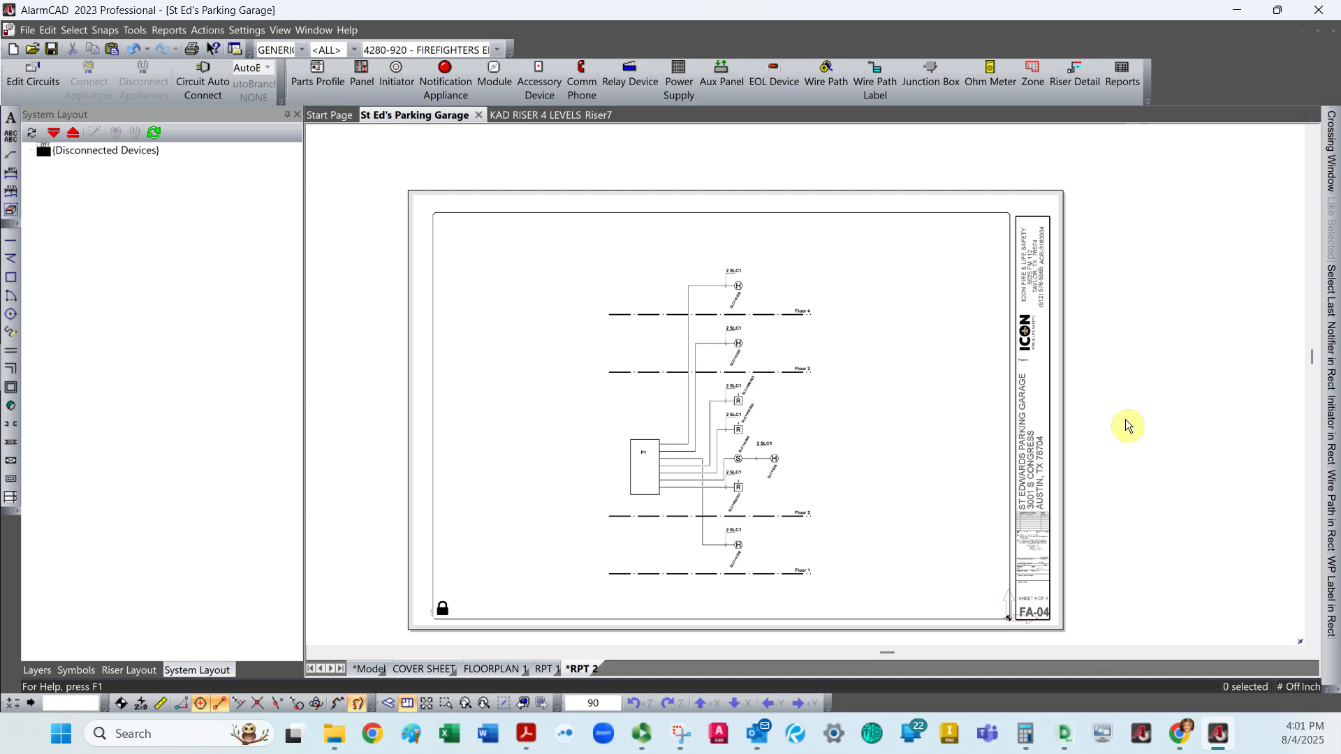